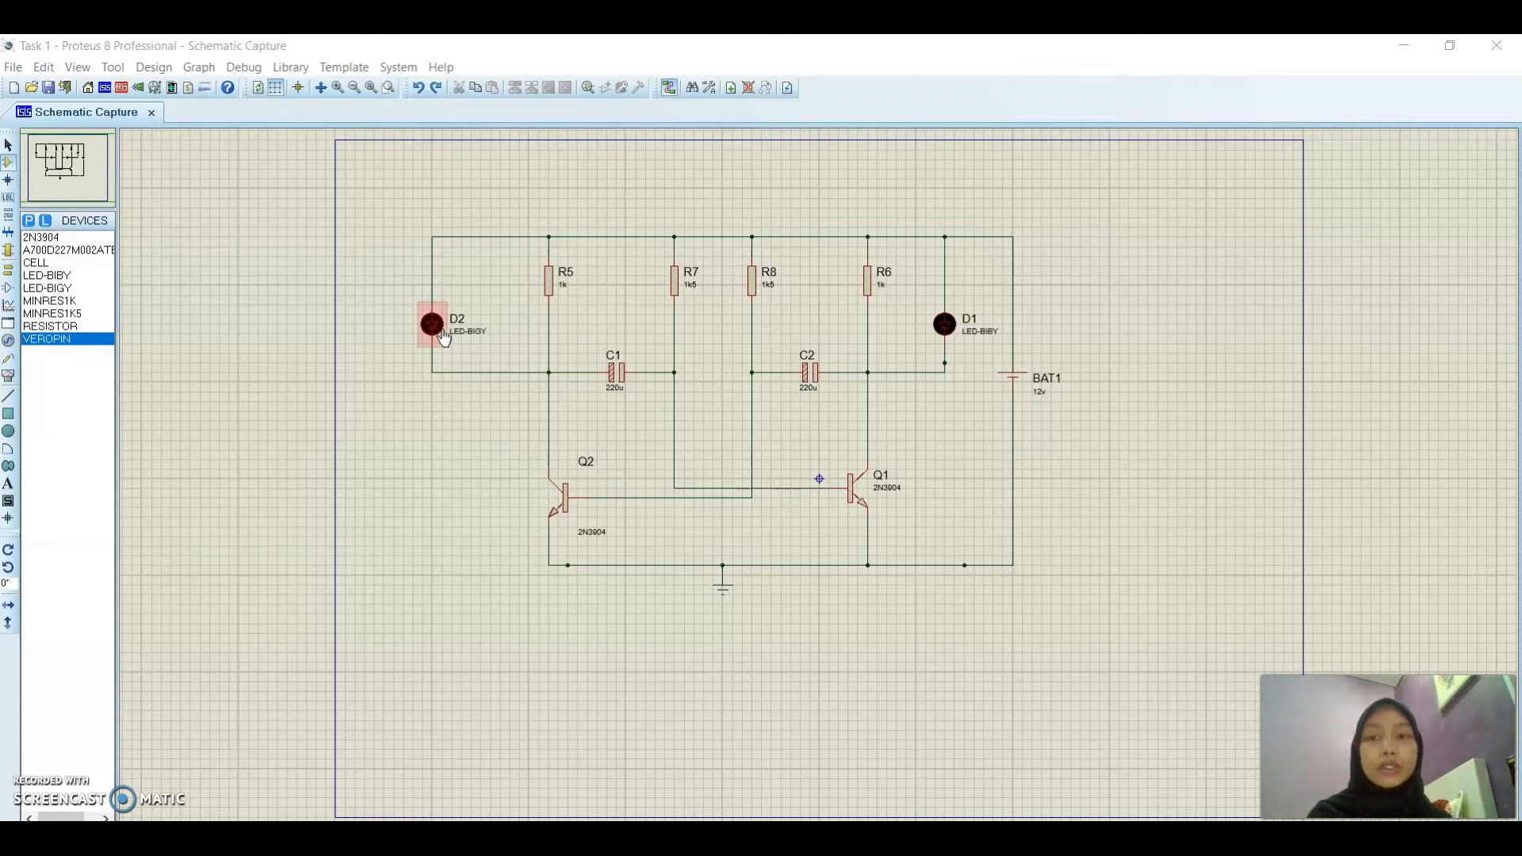
- Delete LEDs D2 and D1 and the battery BAT1 from the schematic
left_click(433, 329)
right_click(433, 328)
right_click(433, 329)
right_click(945, 325)
right_click(945, 325)
right_click(1012, 379)
right_click(1012, 379)
- Place six VEROPIN devices, two near each removed LED's position and two near the removed battery's position
left_click(74, 341)
left_click(403, 286)
left_click(442, 286)
left_click(945, 295)
left_click(983, 296)
left_click(1042, 412)
left_click(1099, 423)
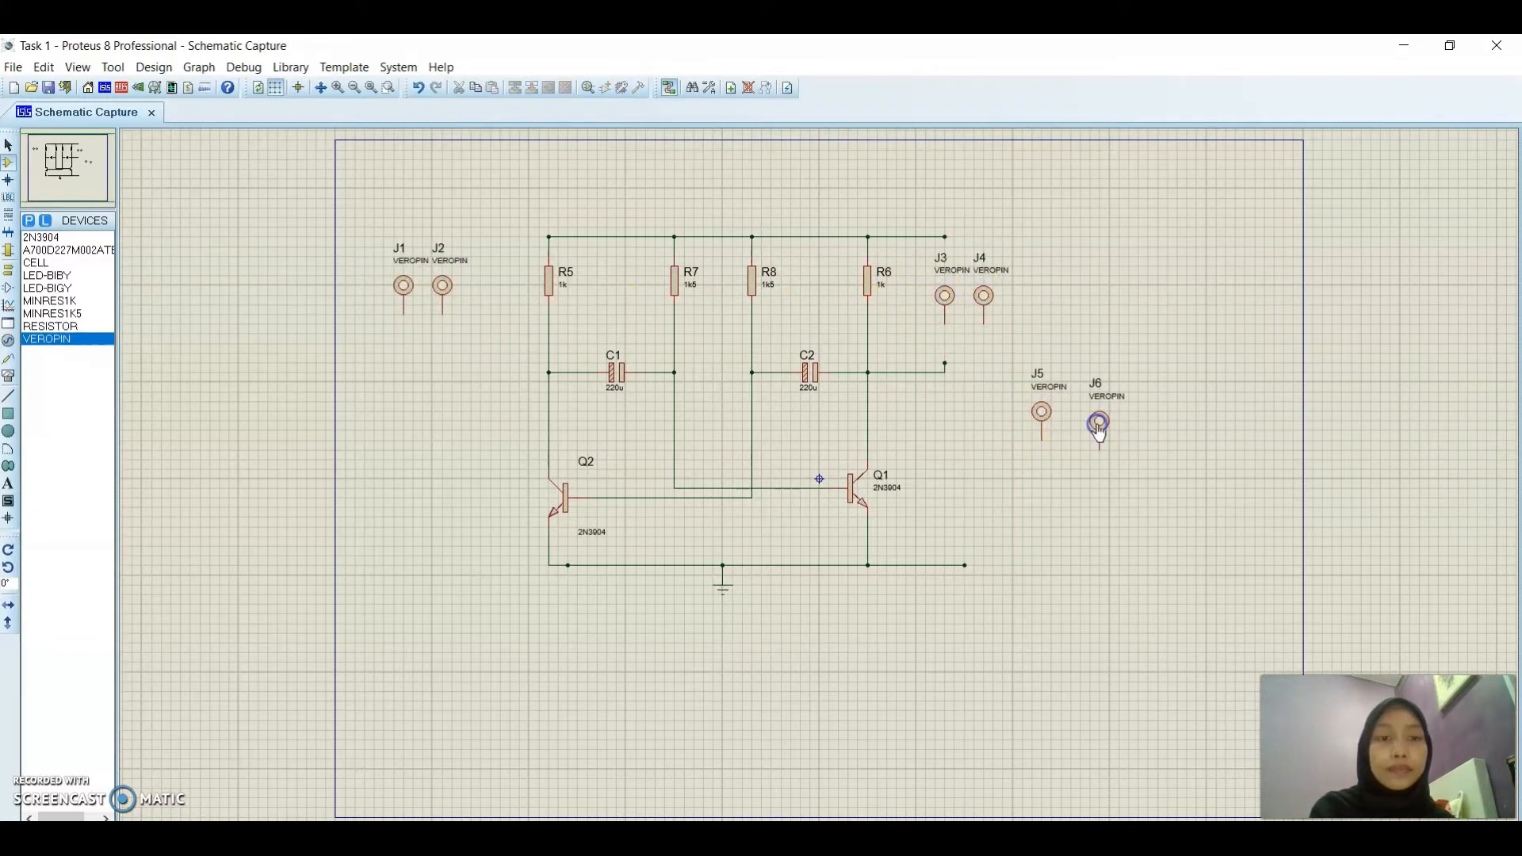
- Rename pin J1 as "LED 1+"
right_click(398, 241)
left_click(437, 249)
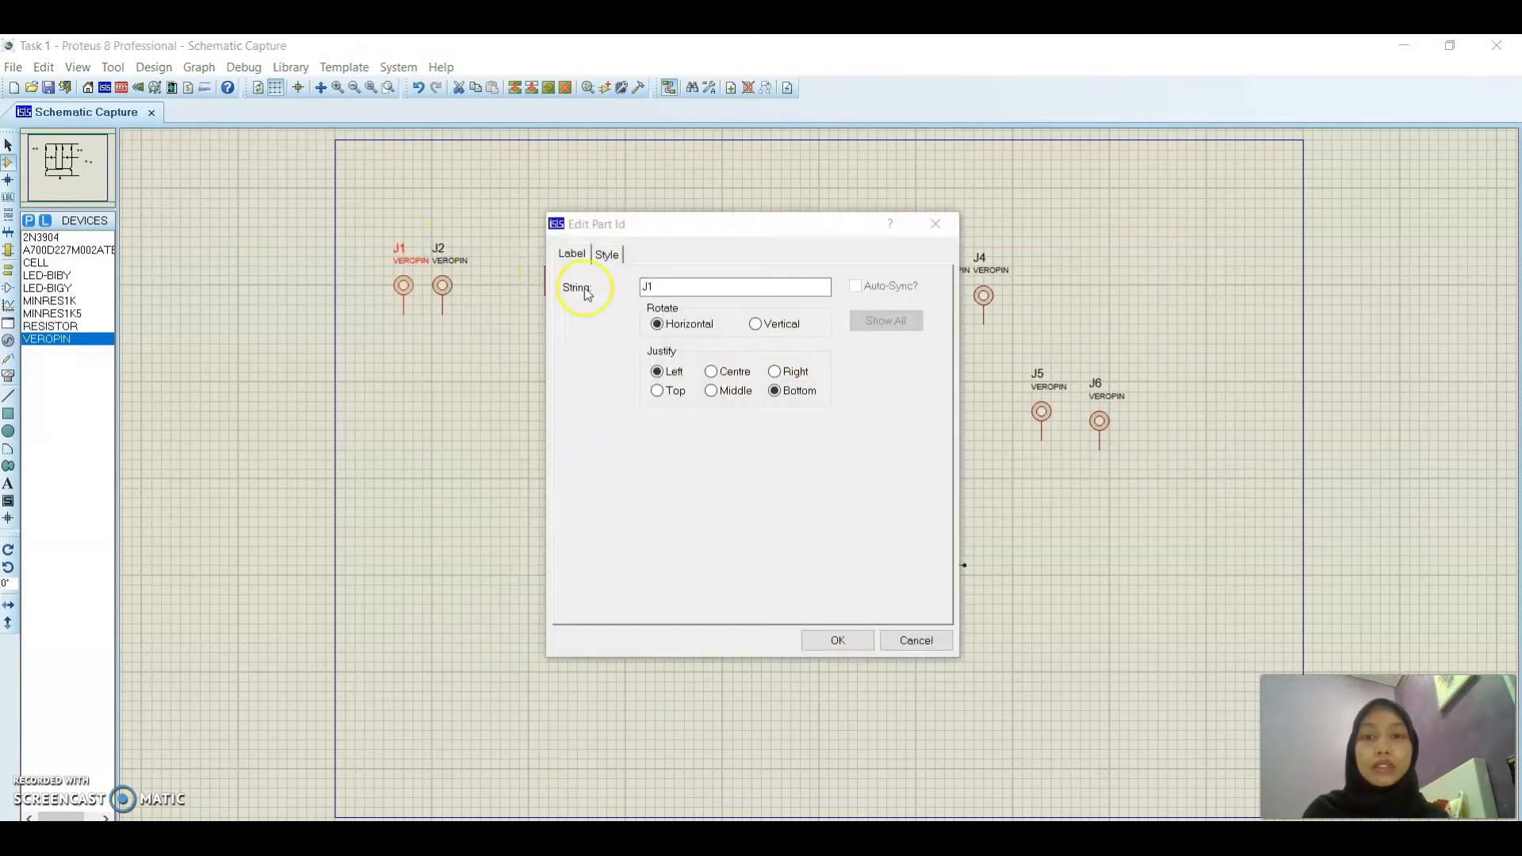
type("LED")
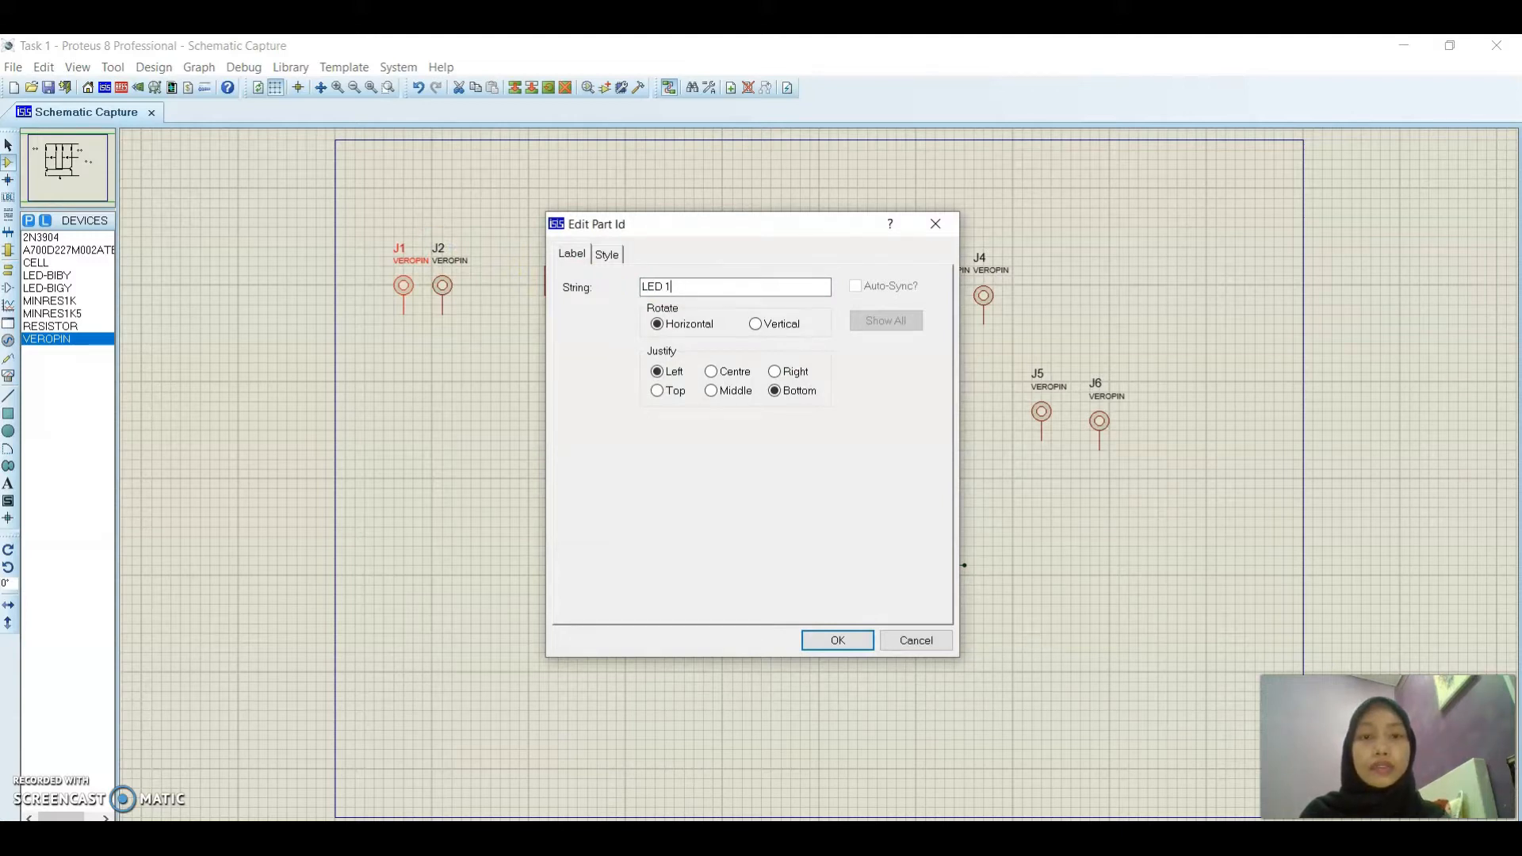
key("Return")
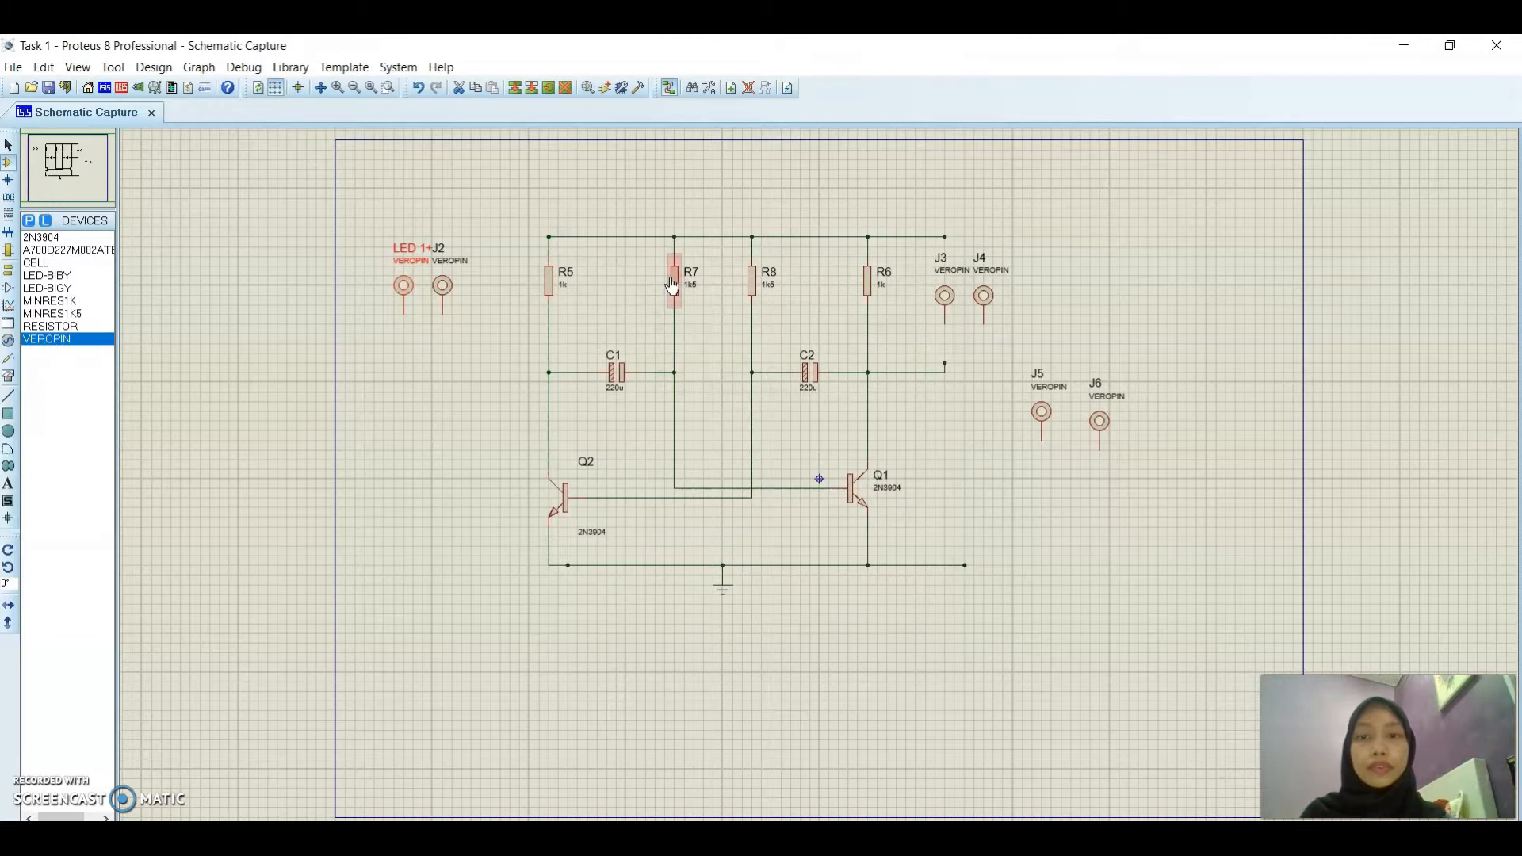
- Rename pin J2 as "LED 1 -"
right_click(443, 258)
left_click(496, 255)
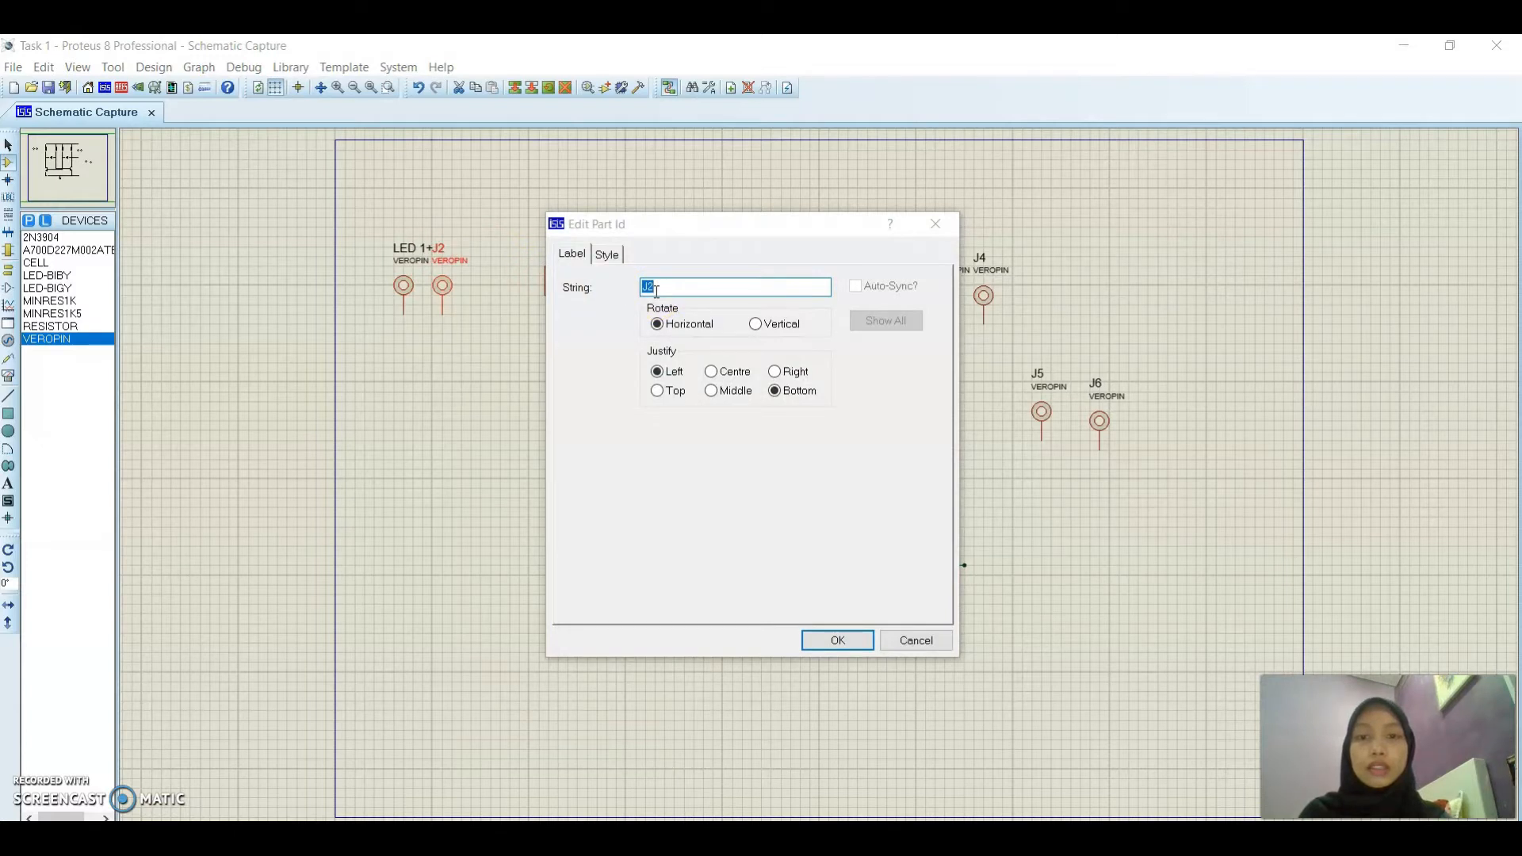
left_click(662, 285)
key("BackSpace")
key("BackSpace")
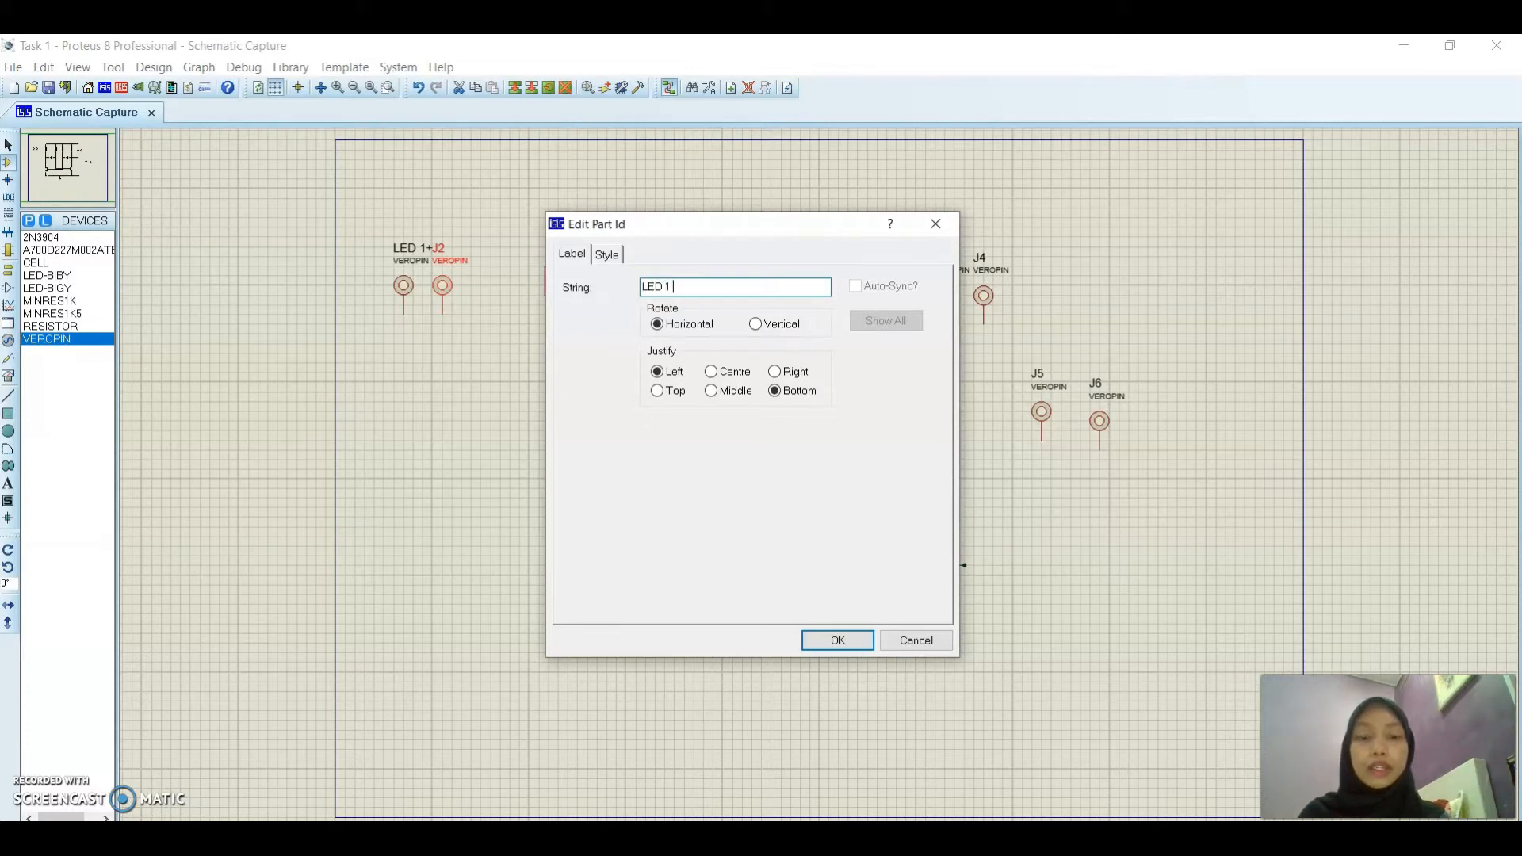
key("Return")
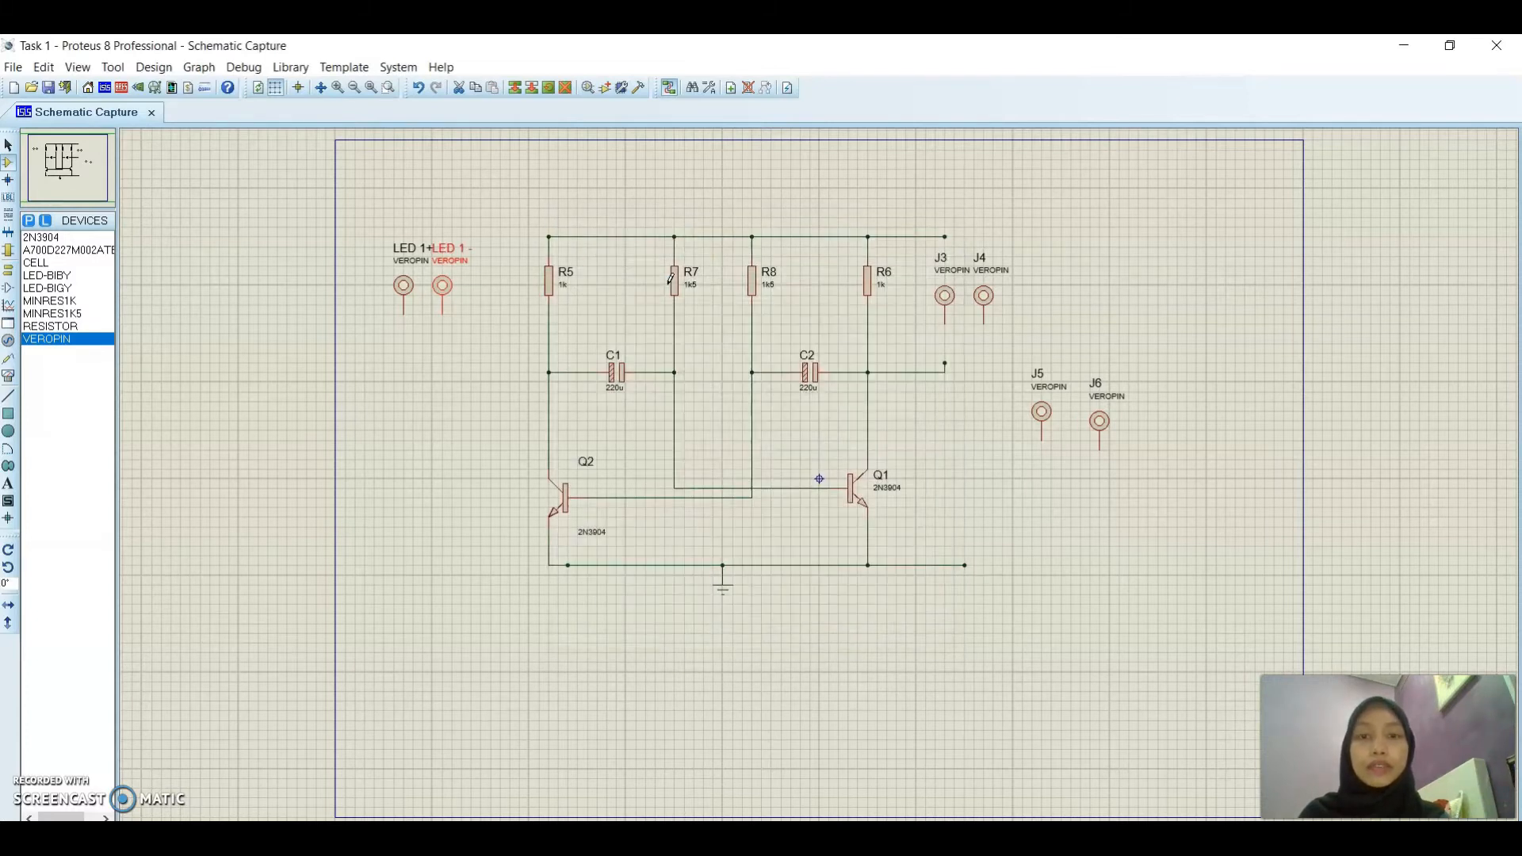
- Rename pin J3 as "LED 2 +"
right_click(937, 267)
left_click(979, 261)
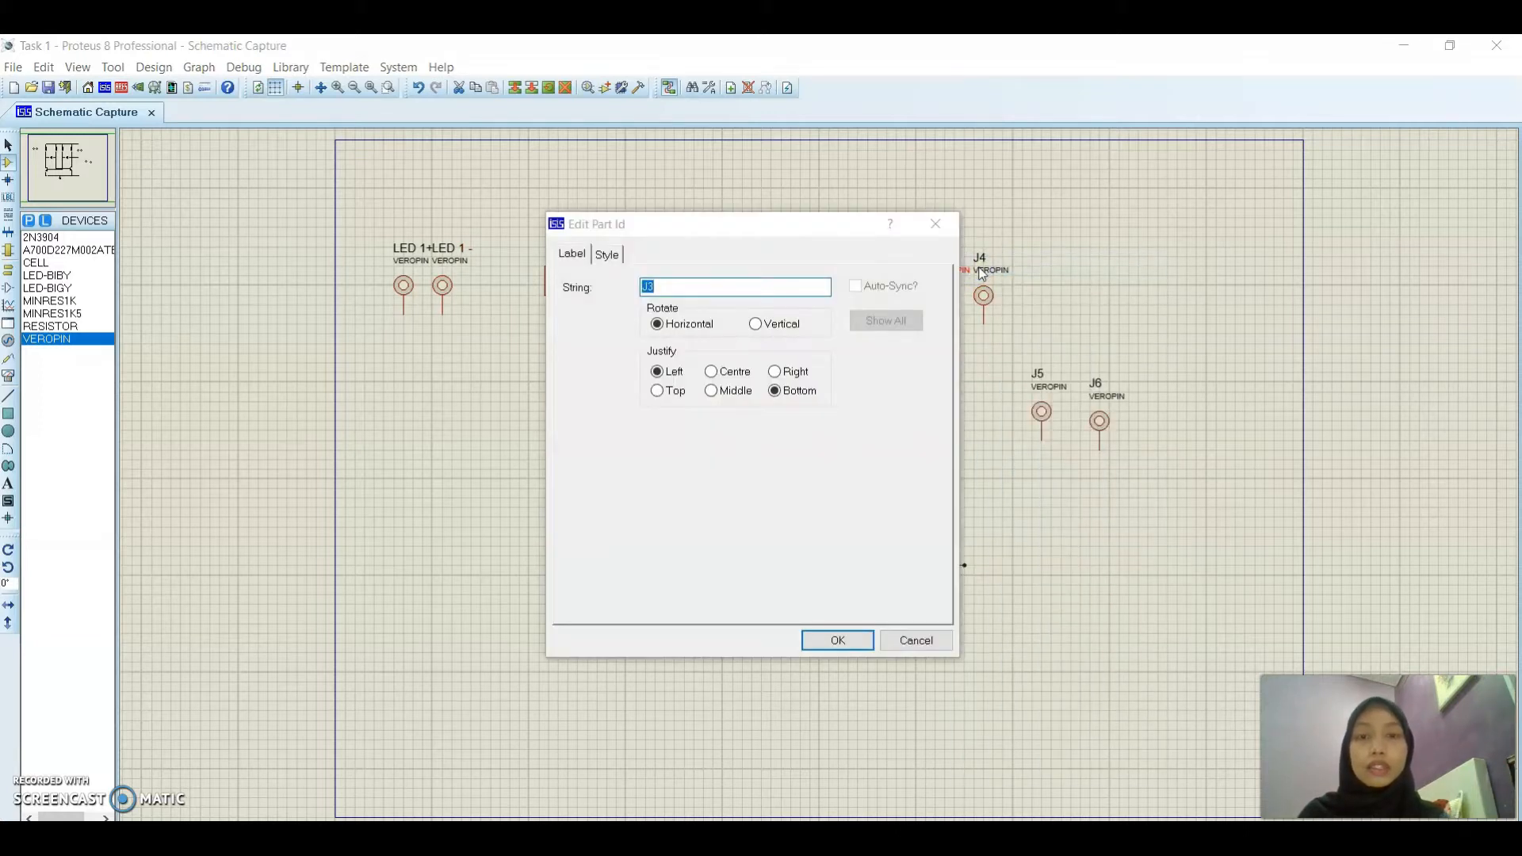
left_click(737, 288)
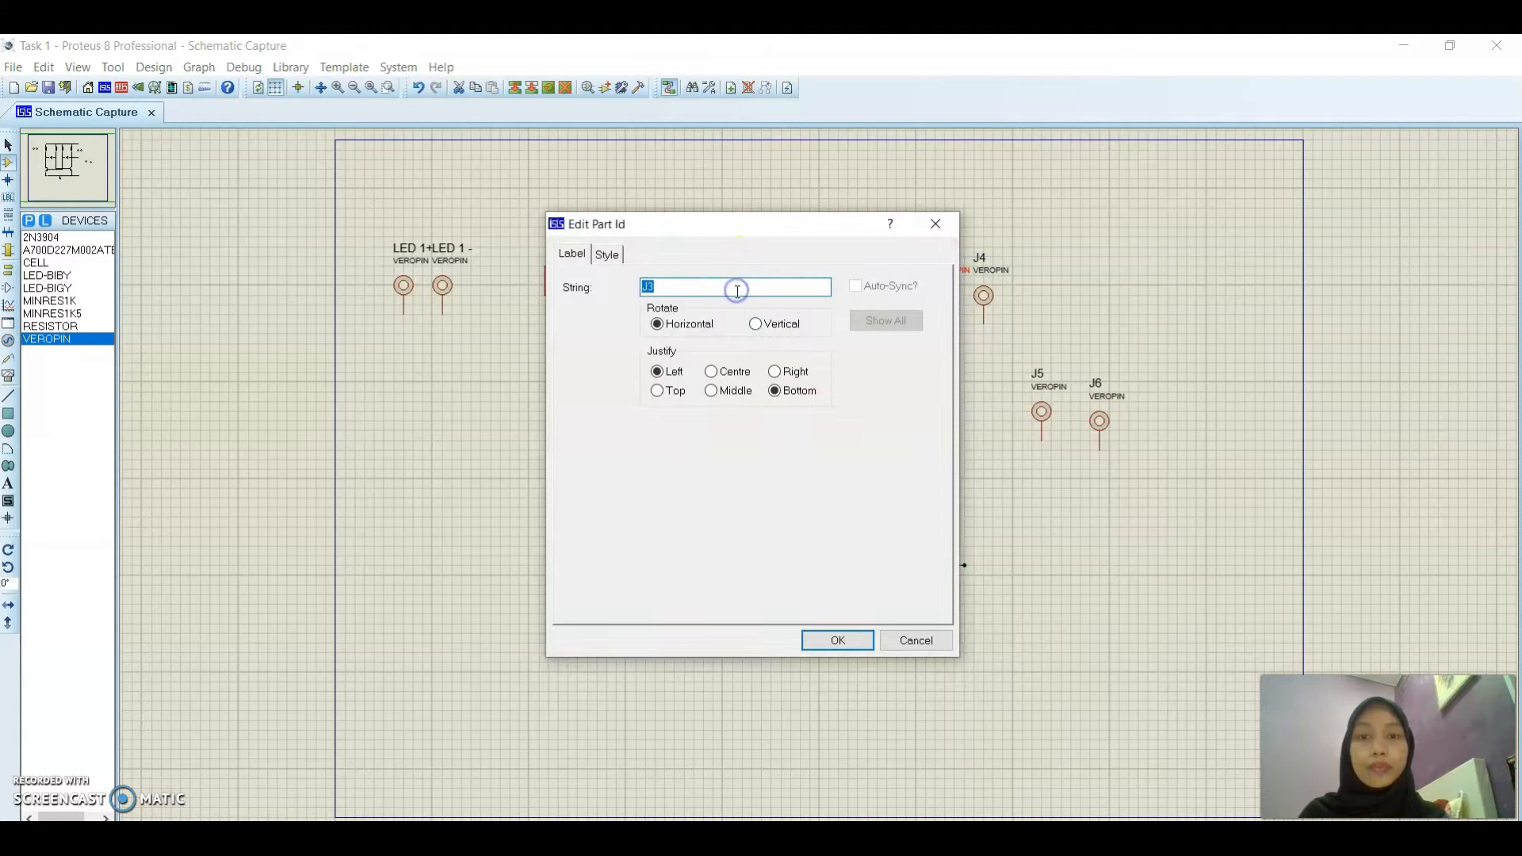
type("LED")
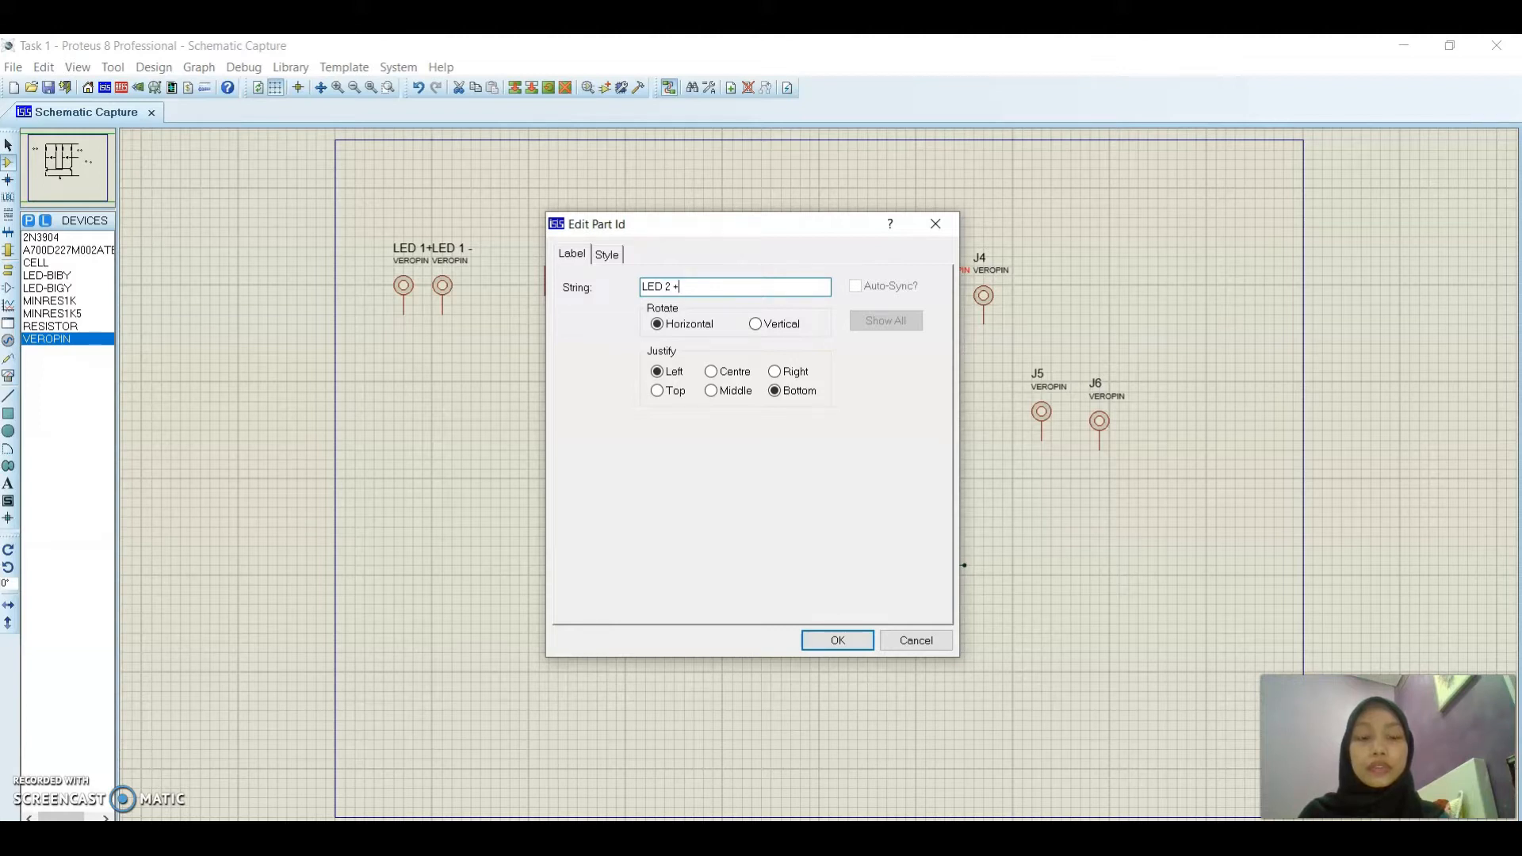
type(" 2 +")
key("Return")
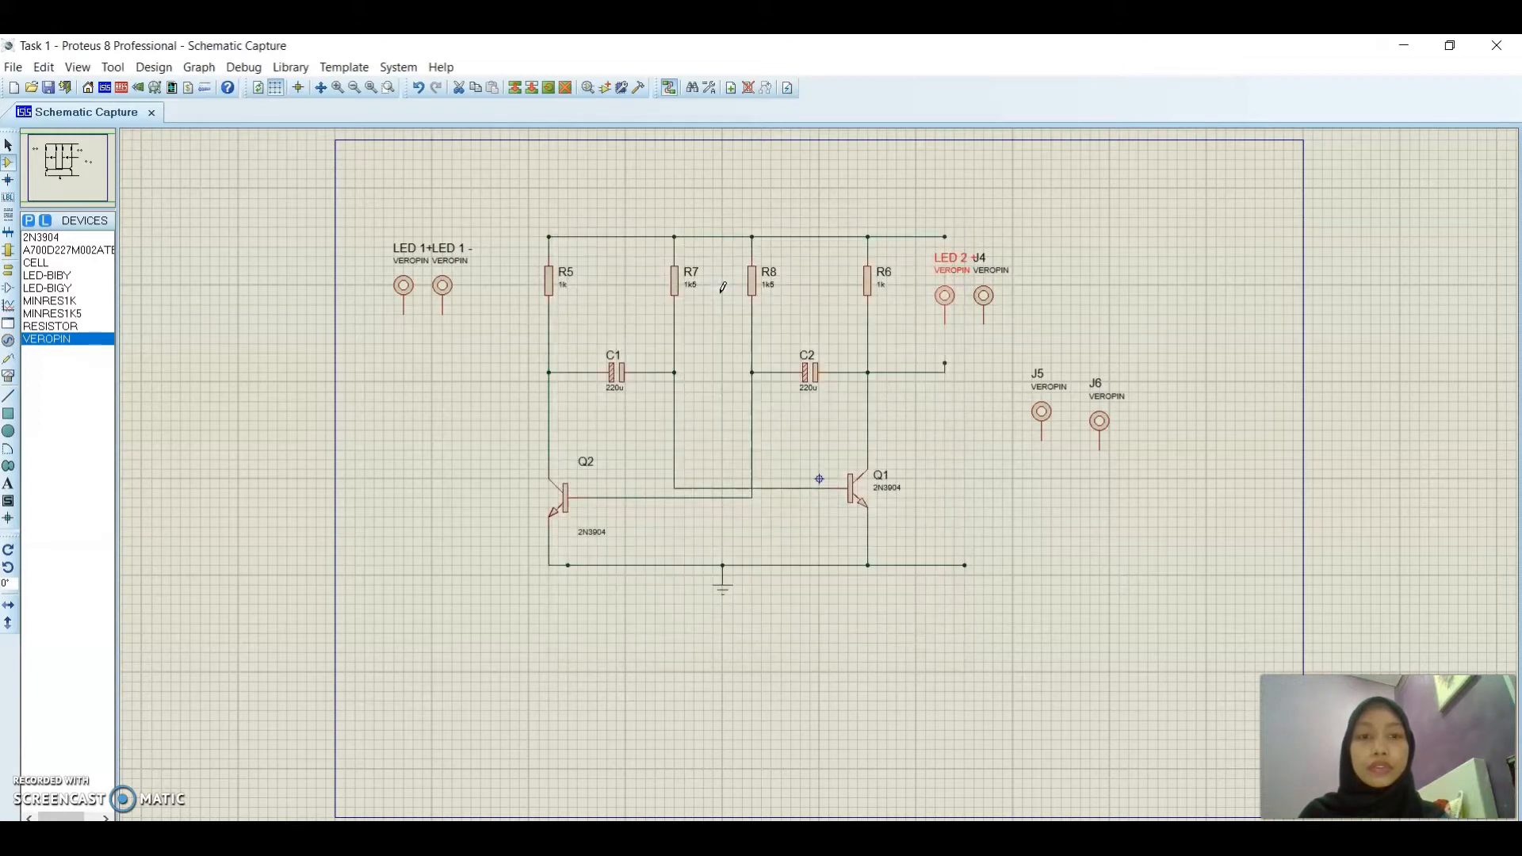
- Rename pin J4 as "LED 2 -"
right_click(986, 264)
left_click(1027, 263)
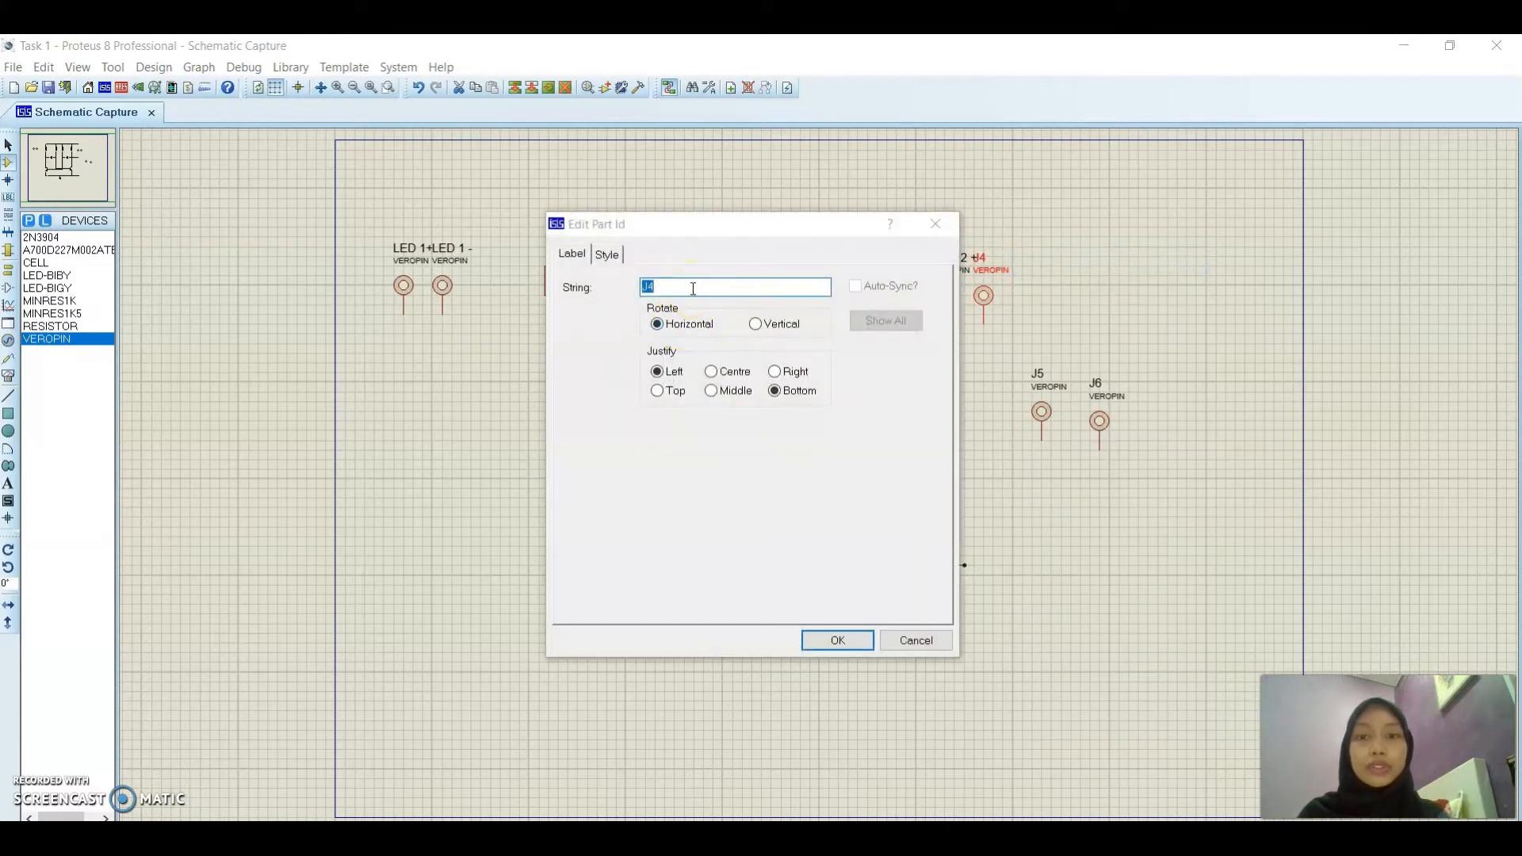
key("BackSpace")
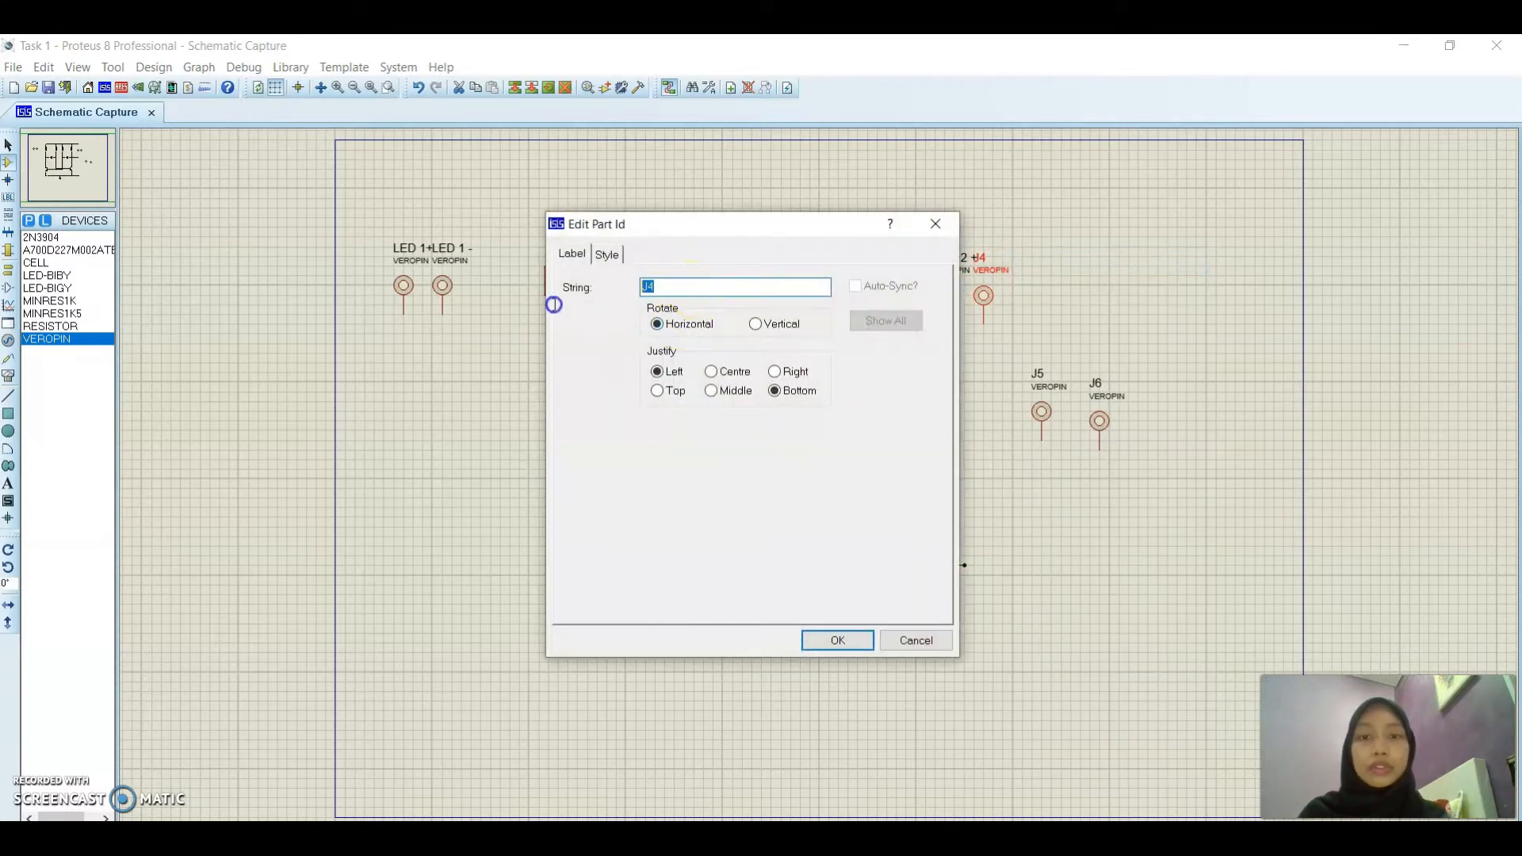
type("LED")
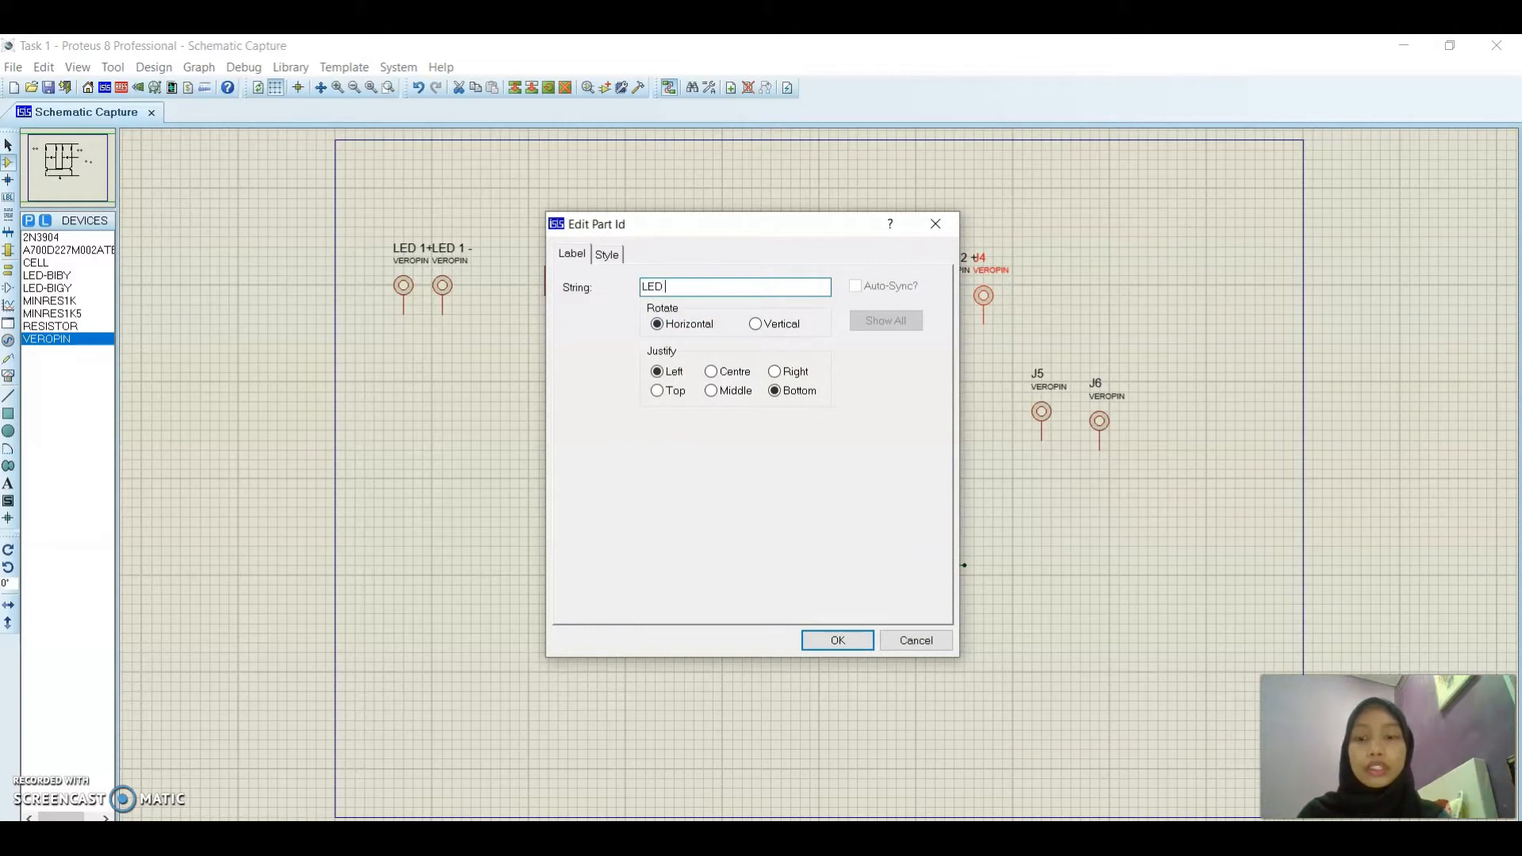
key("Return")
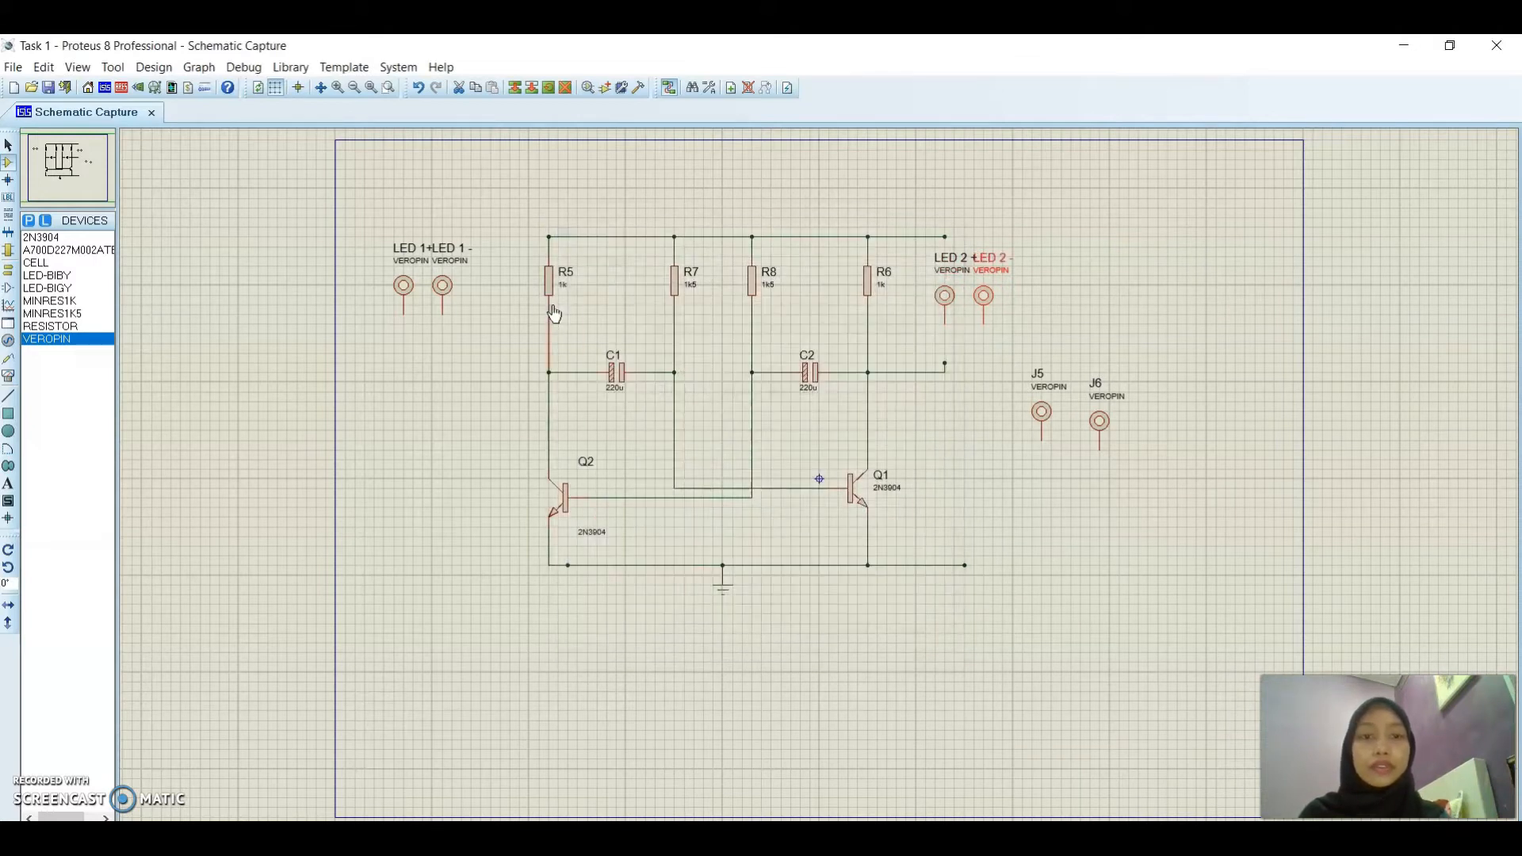
- Rename pin J5 as "BAT +"
right_click(1037, 376)
left_click(1082, 335)
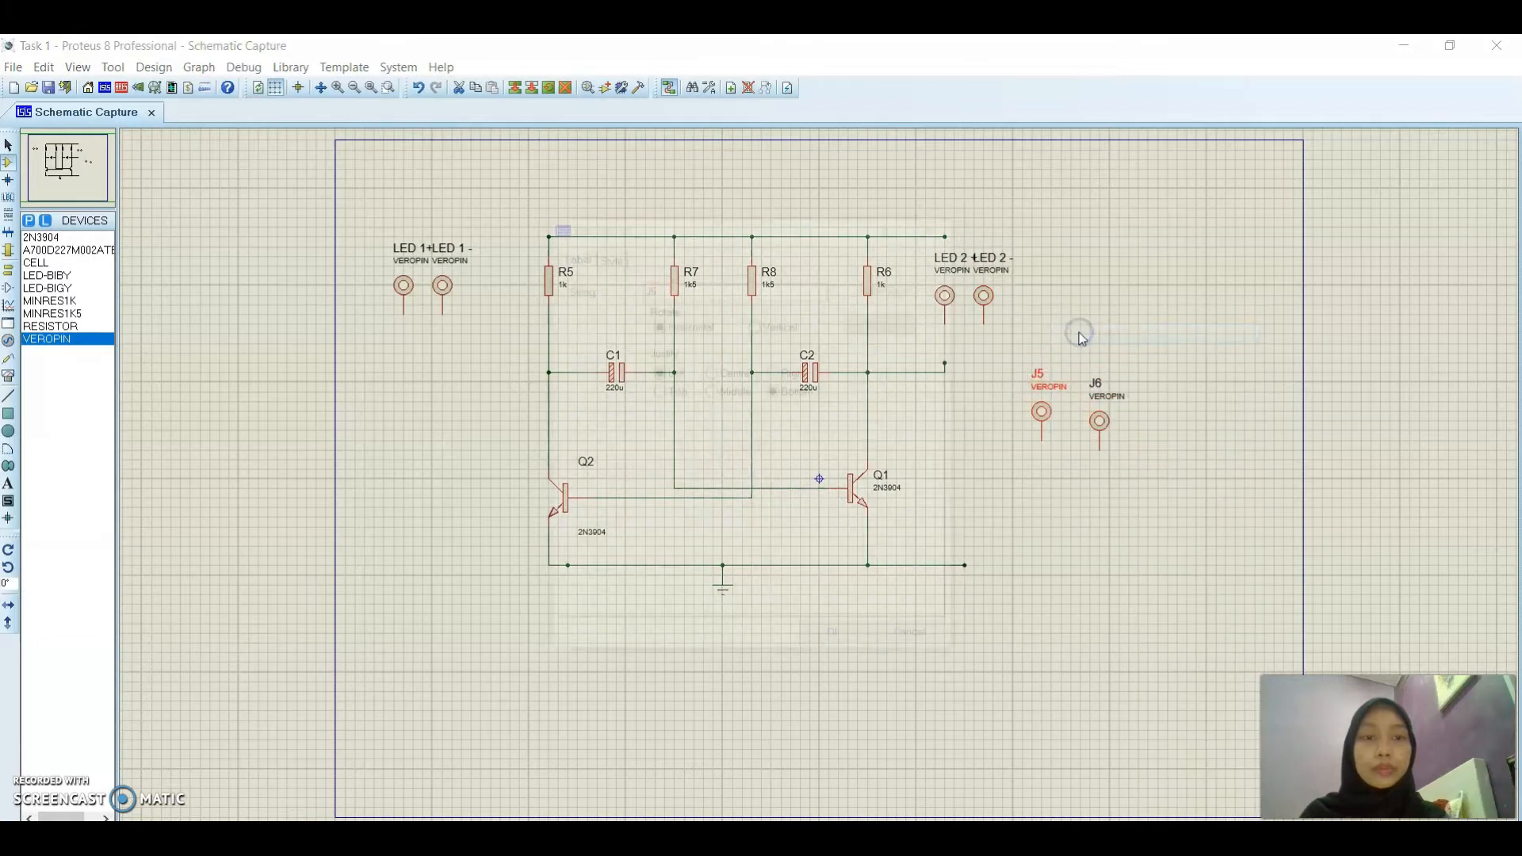
left_click(737, 288)
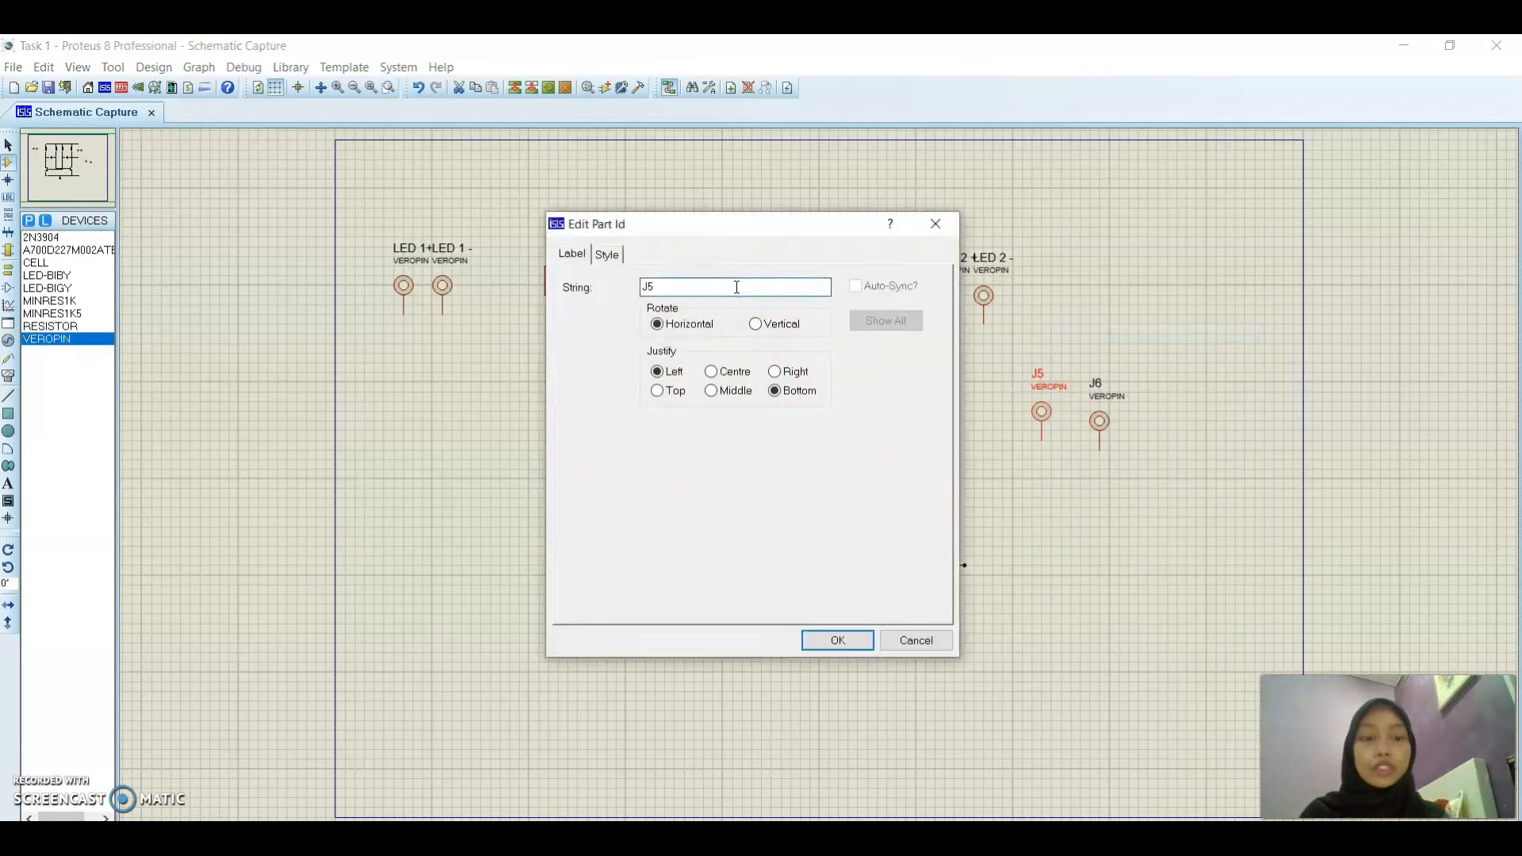
key("BackSpace")
key("BackSpace")
type("BAT +")
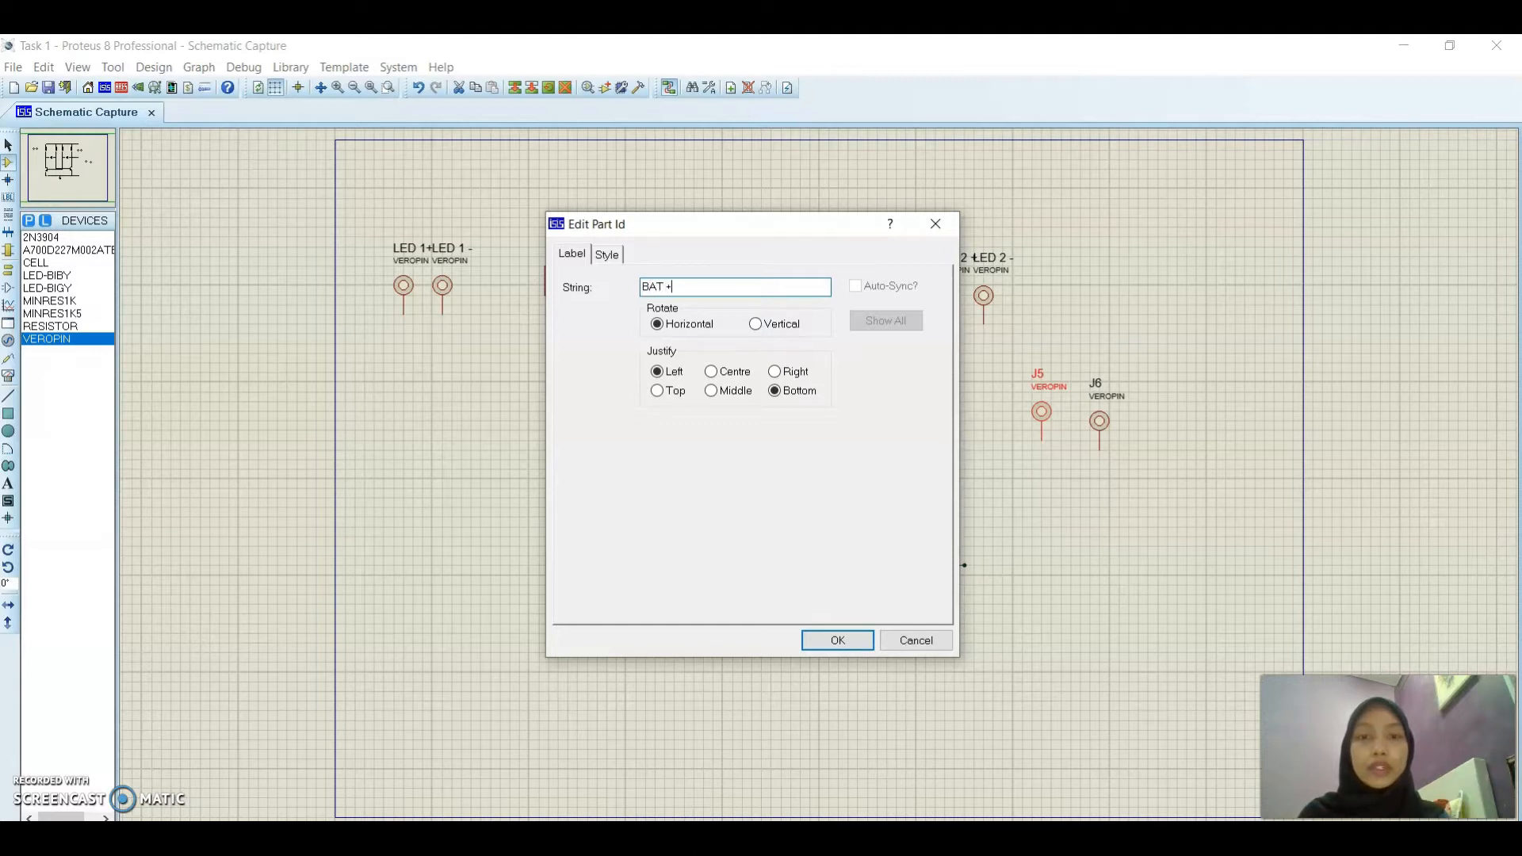
key("Return")
- Rename pin J6 as "BAT -"
right_click(1100, 390)
left_click(1141, 334)
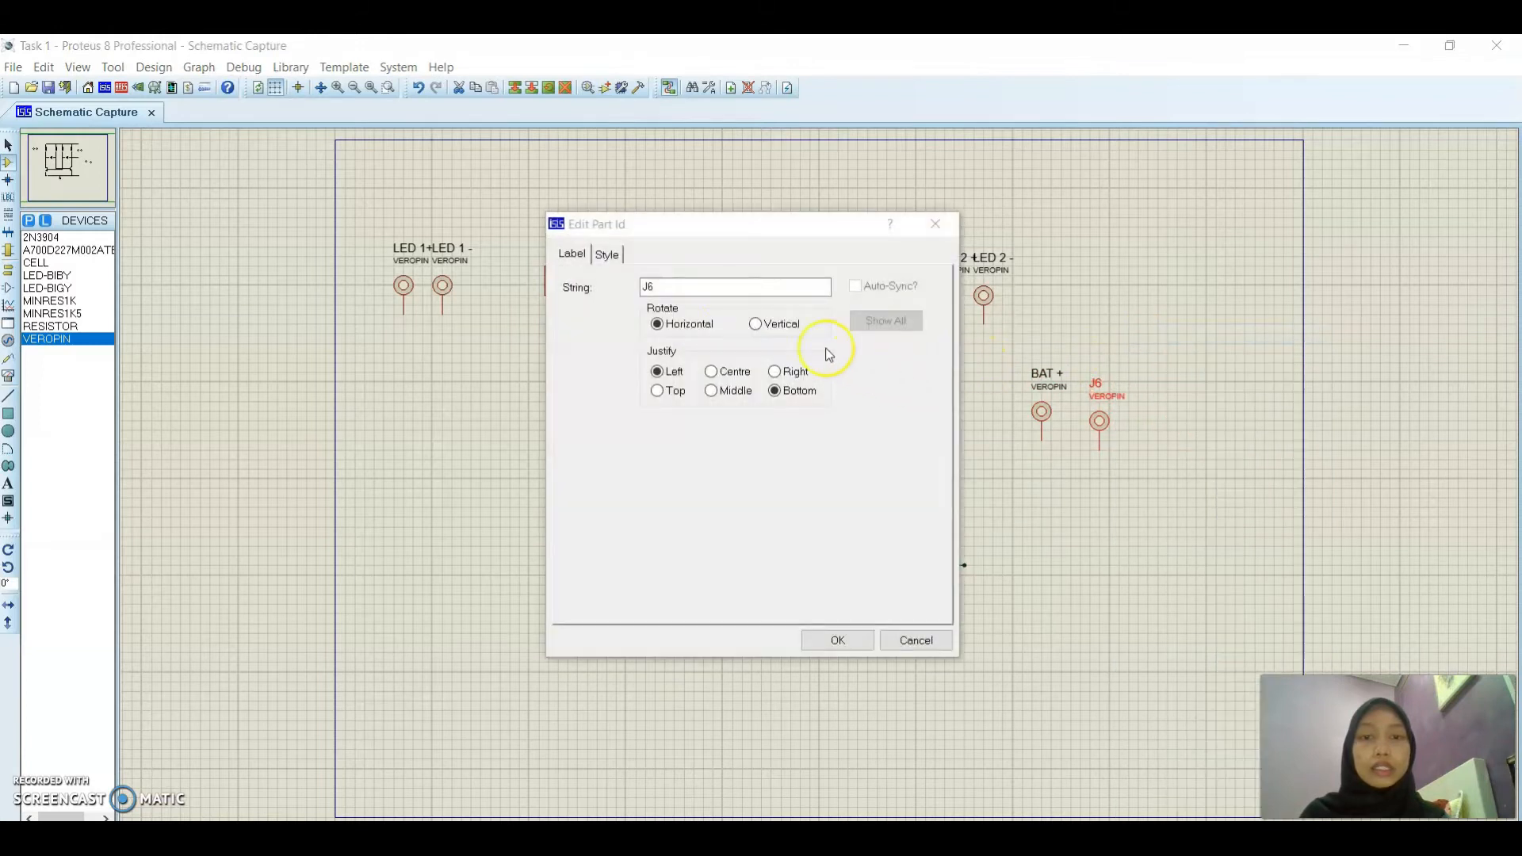
left_click(728, 291)
key("BackSpace")
key("BackSpace")
type("BAT")
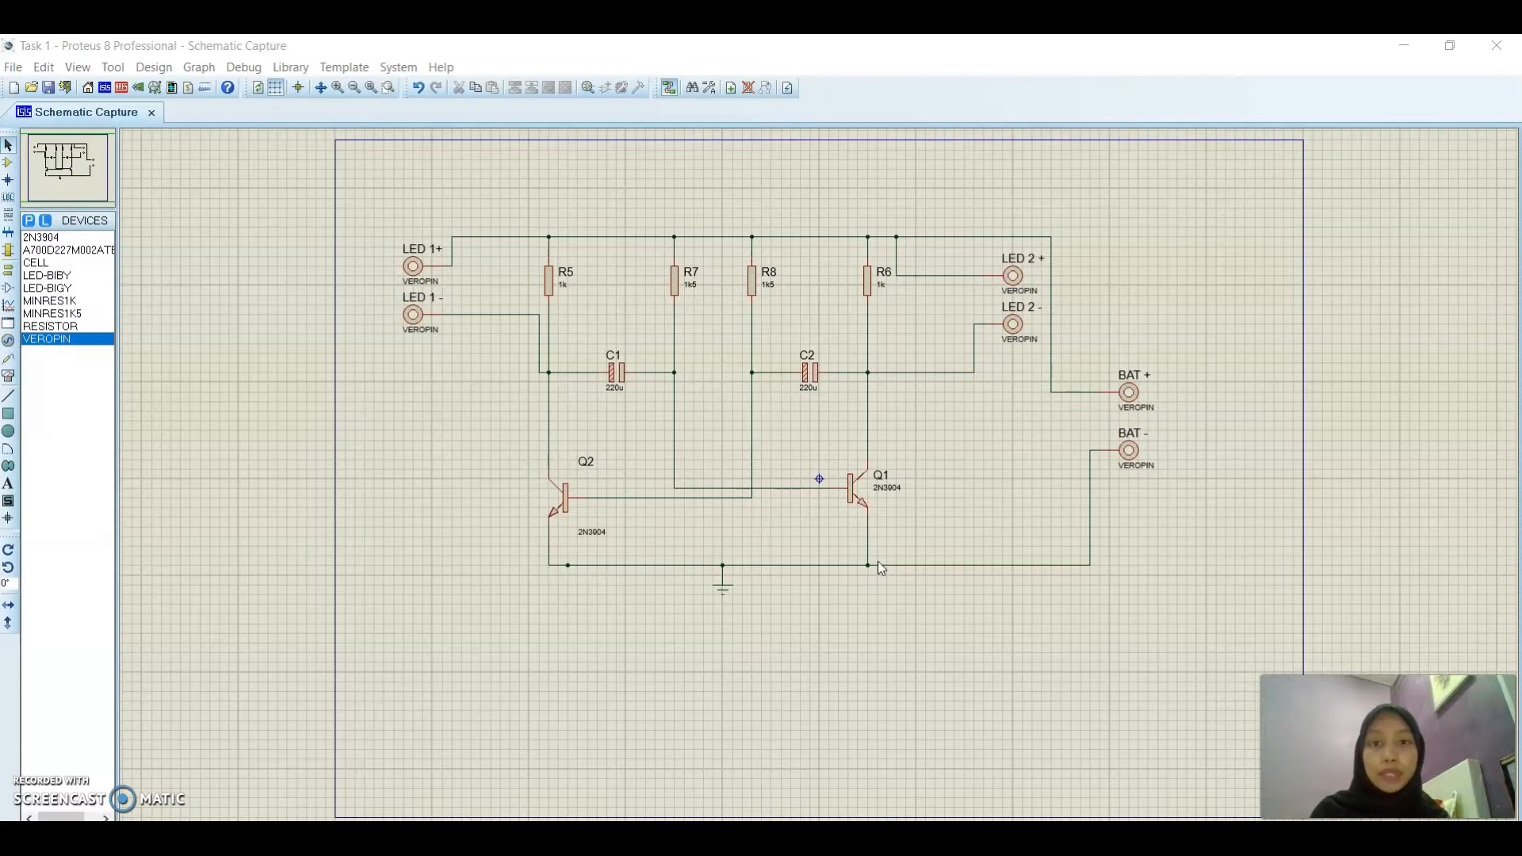
left_click(971, 528)
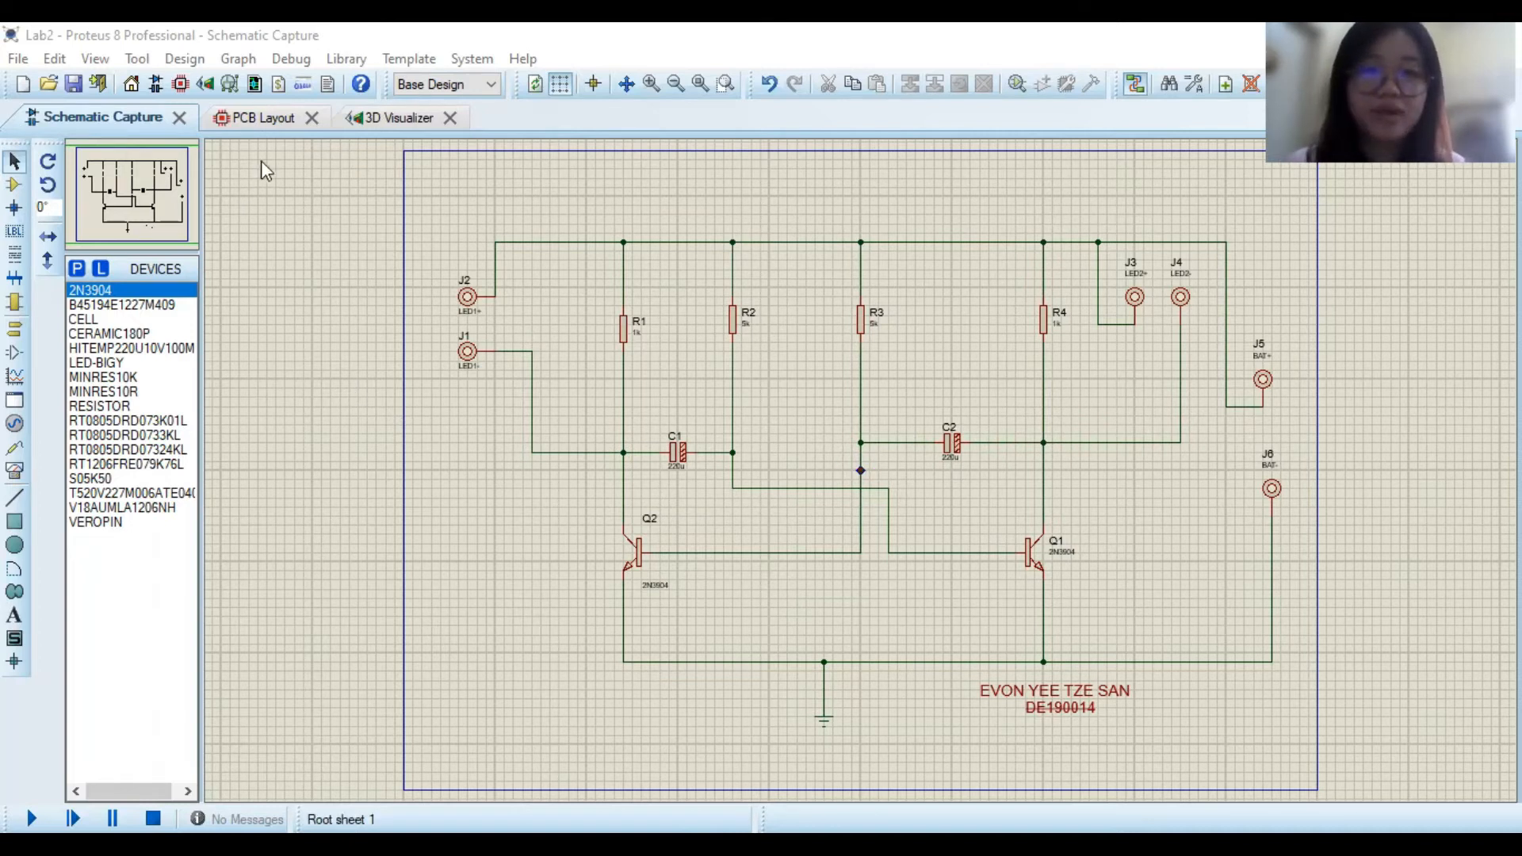
- Auto-place all listed components on the PCB layout using the current placement rules
left_click(249, 120)
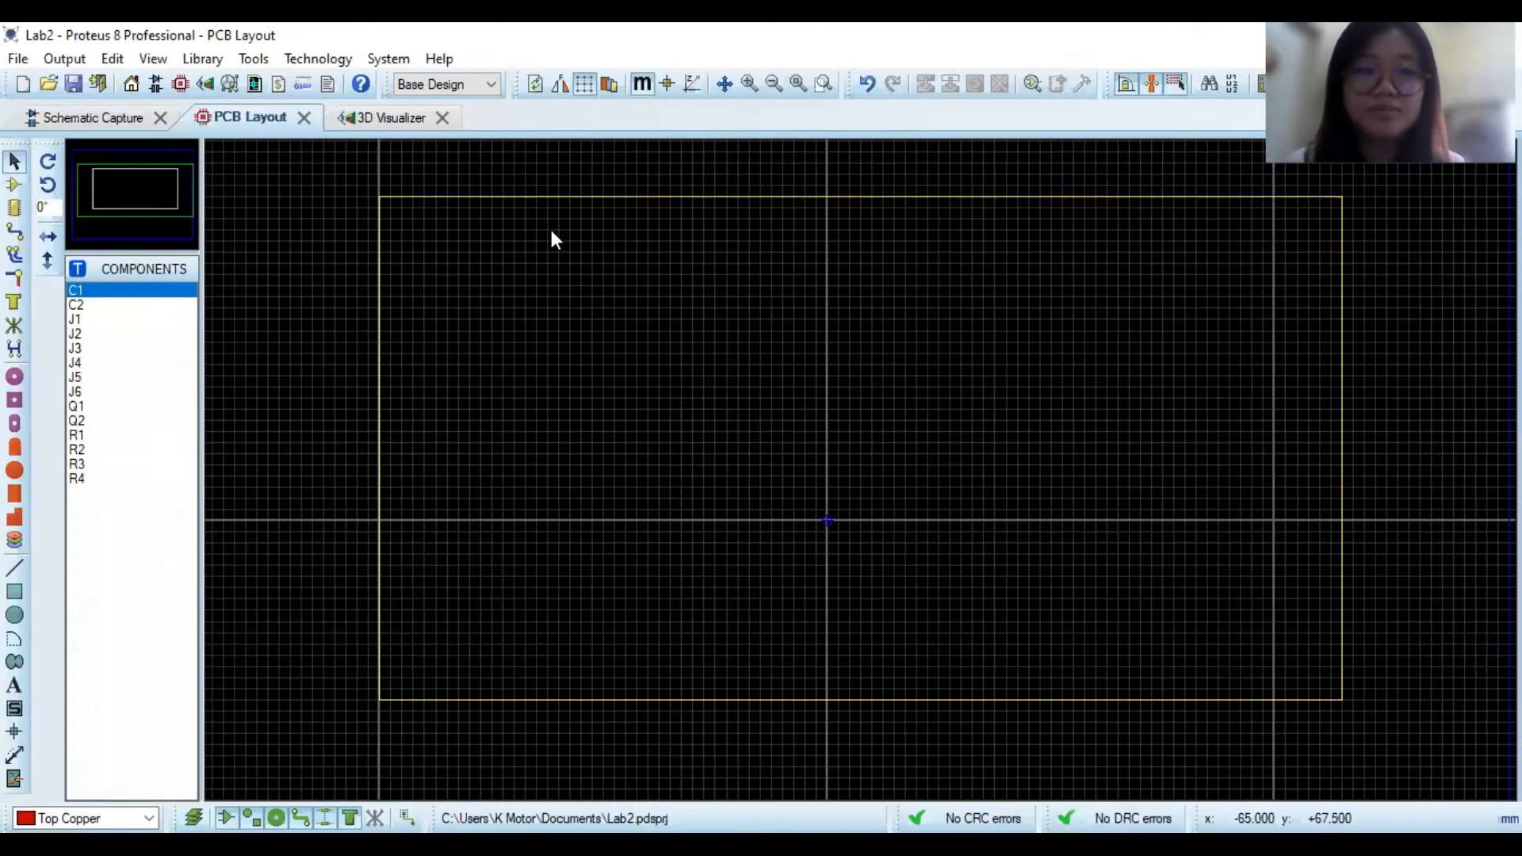
left_click(252, 60)
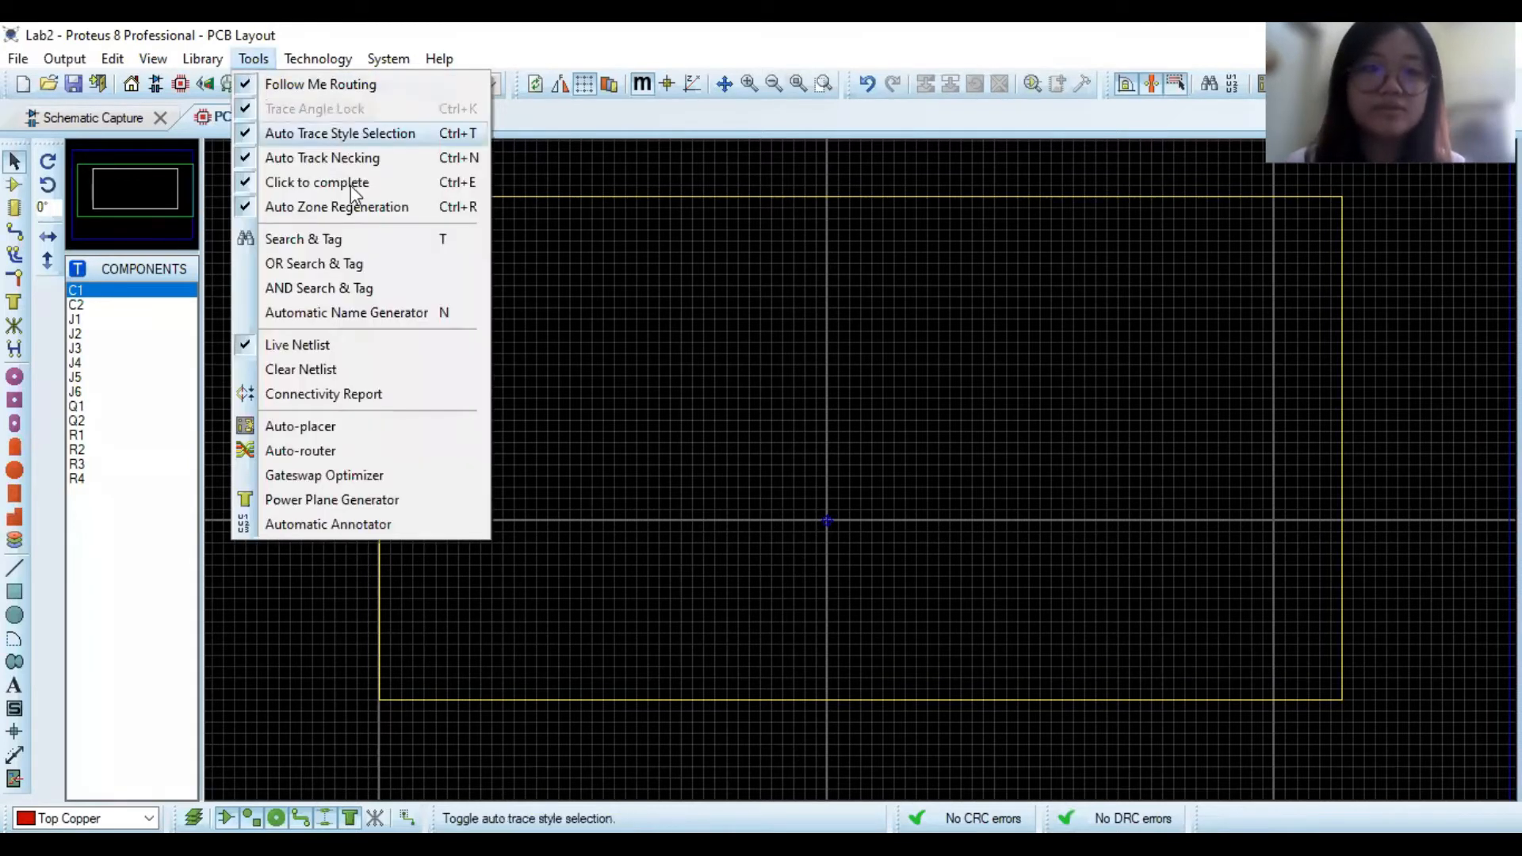
left_click(320, 432)
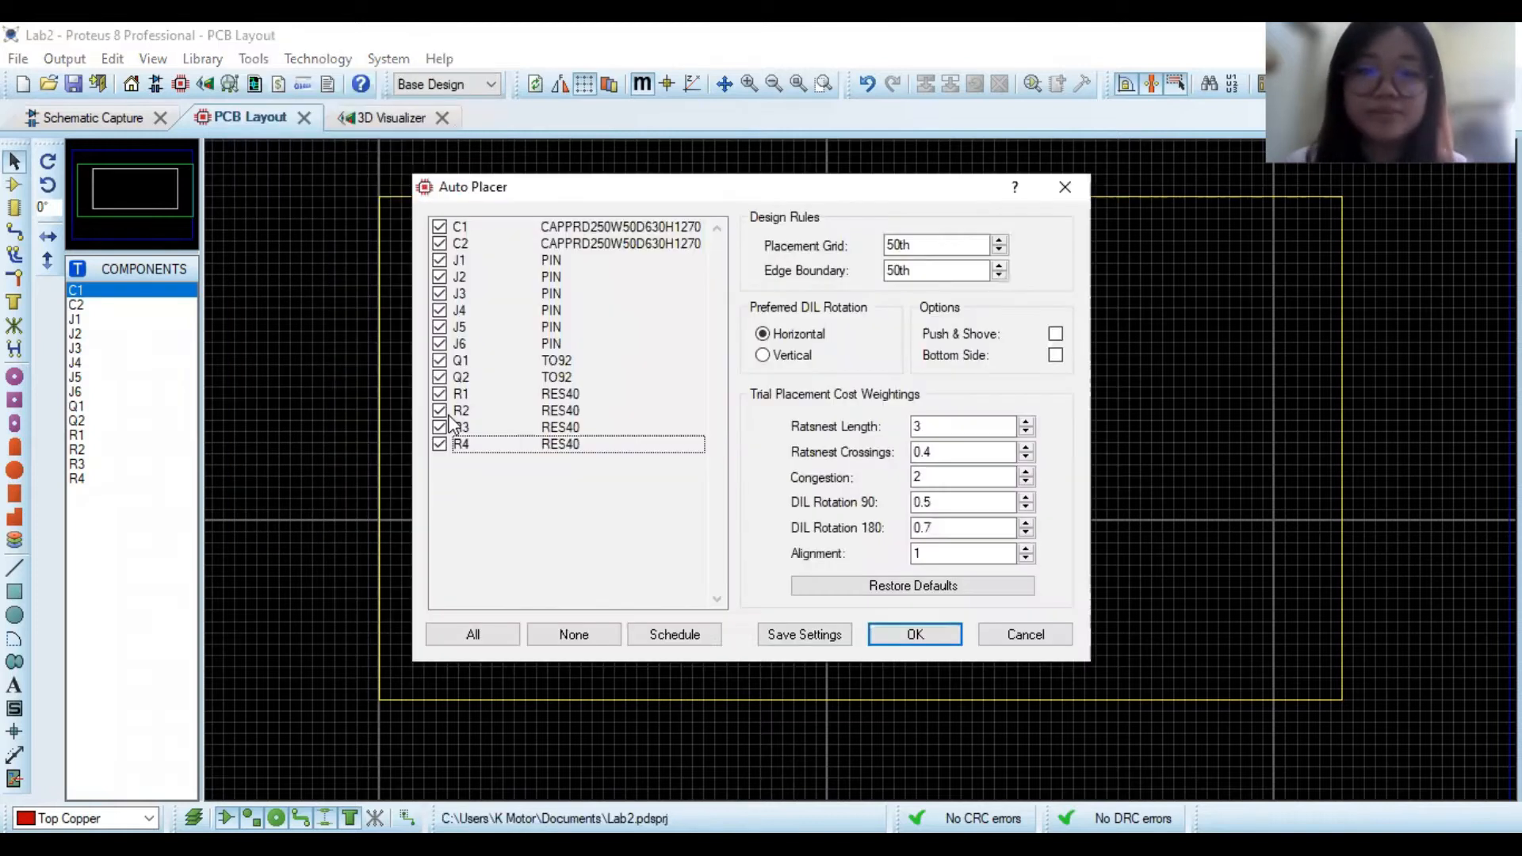
left_click(922, 636)
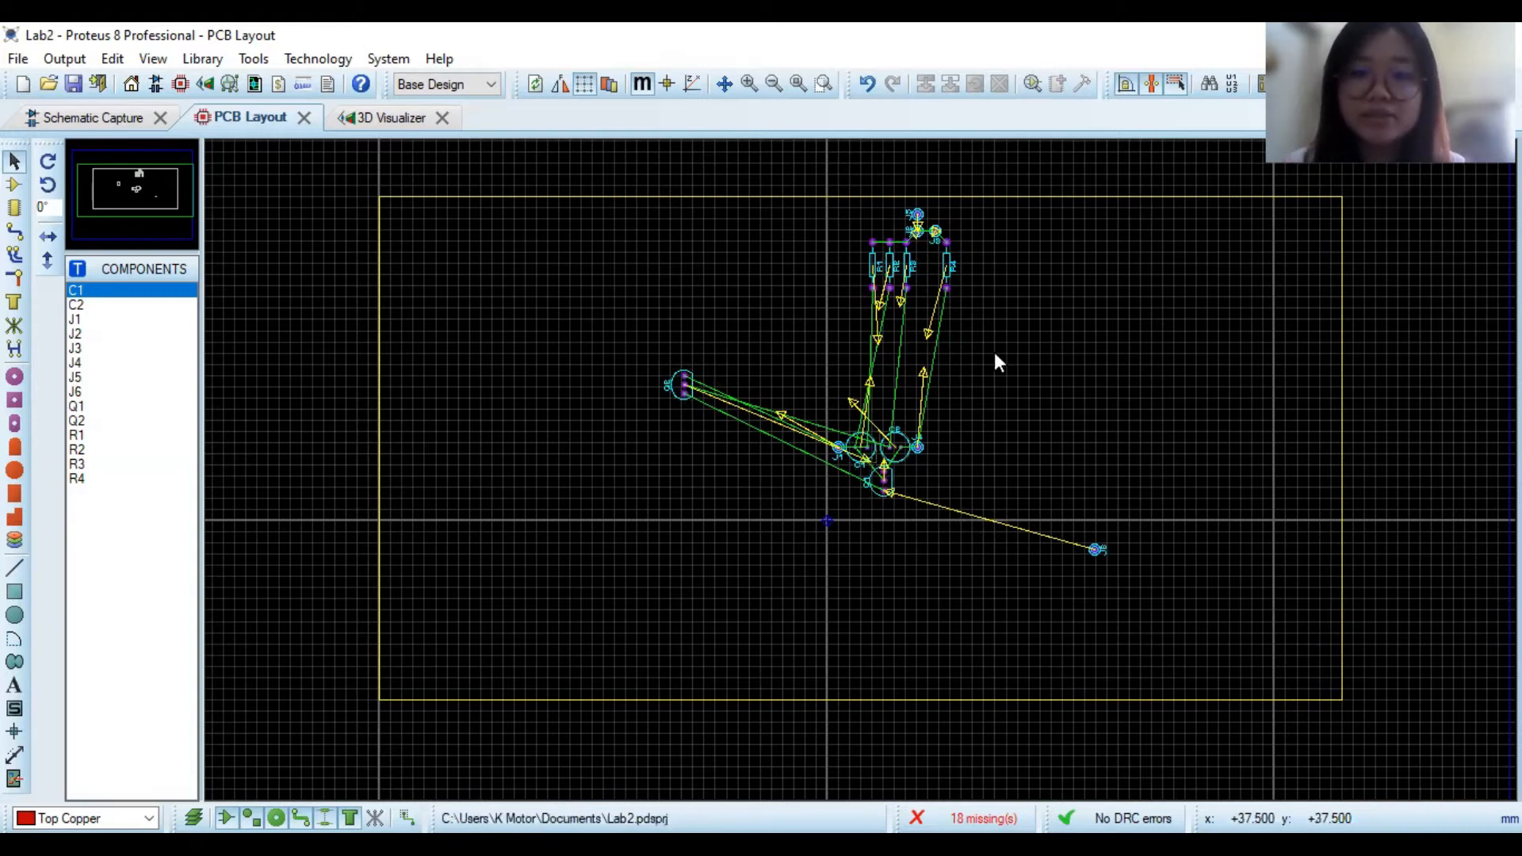
- Spread the four resistors R1 to R4 apart in a horizontal row below the board's upper edge
left_click_drag(872, 265, 655, 254)
left_click(909, 273)
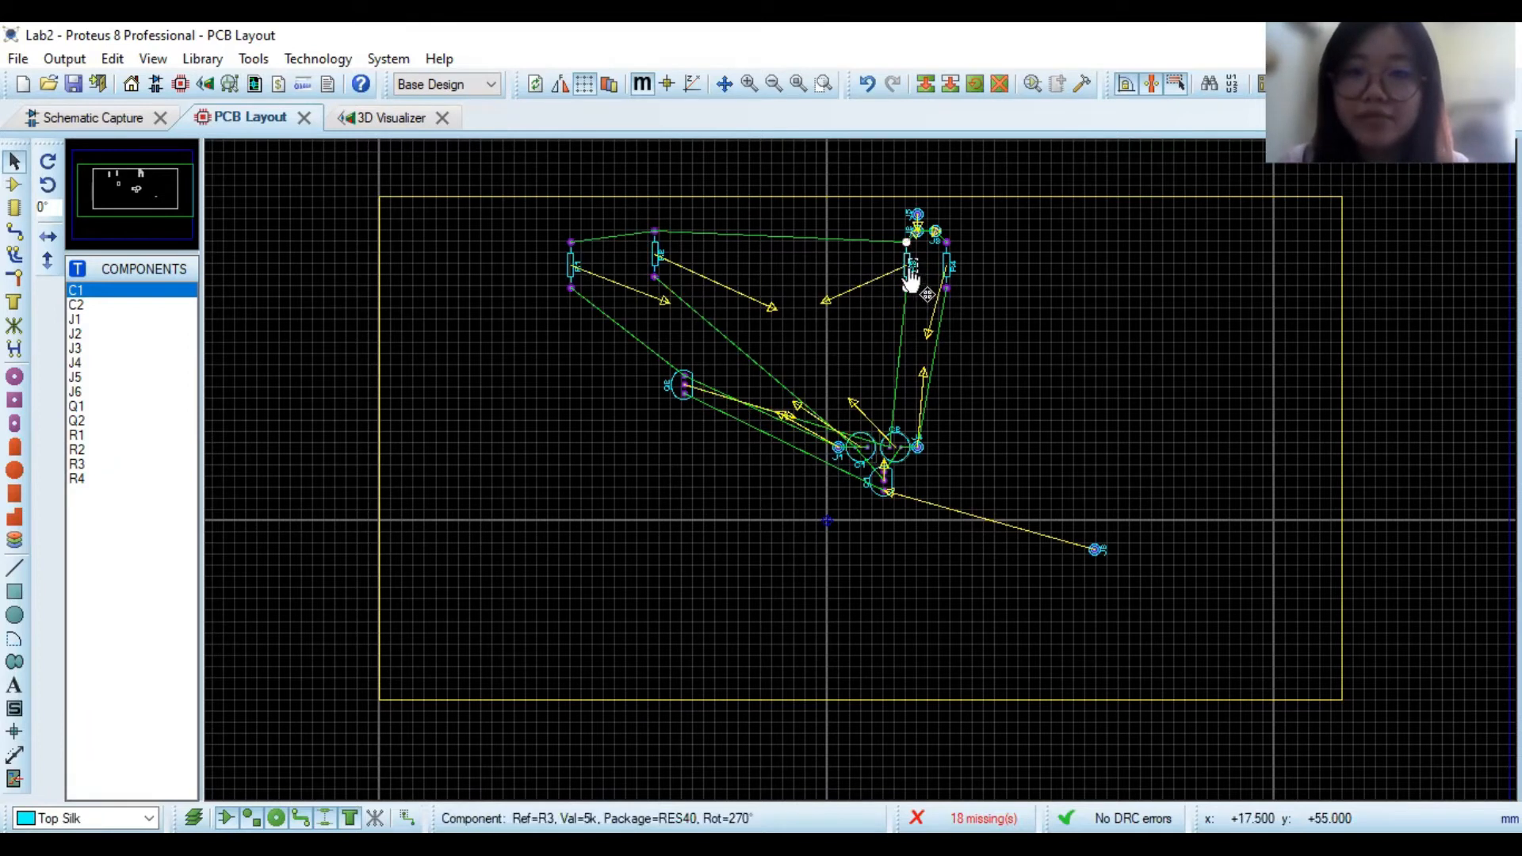
left_click_drag(906, 271, 763, 257)
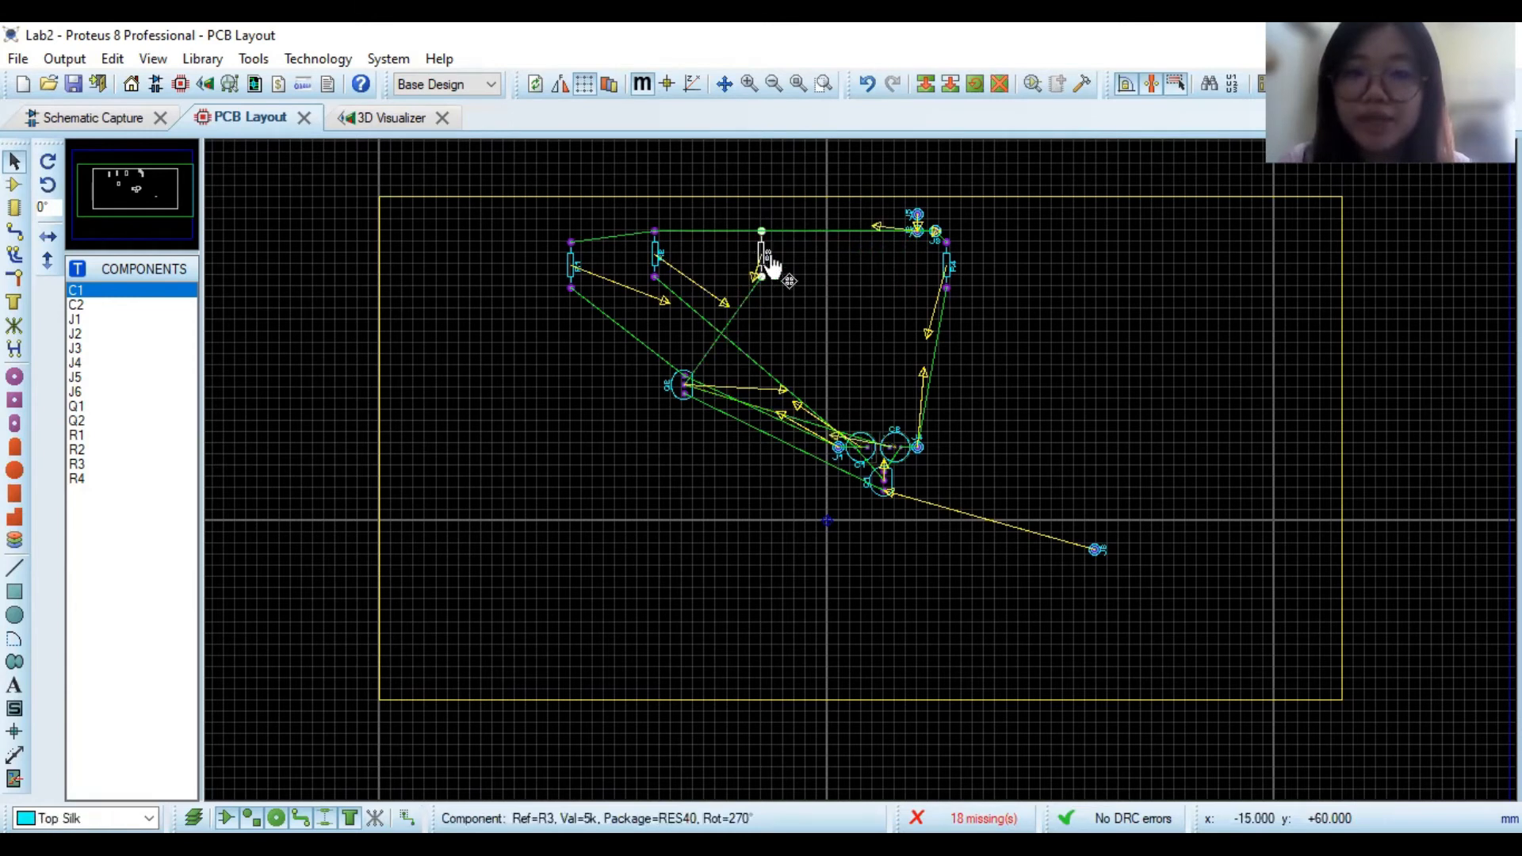
left_click(951, 276)
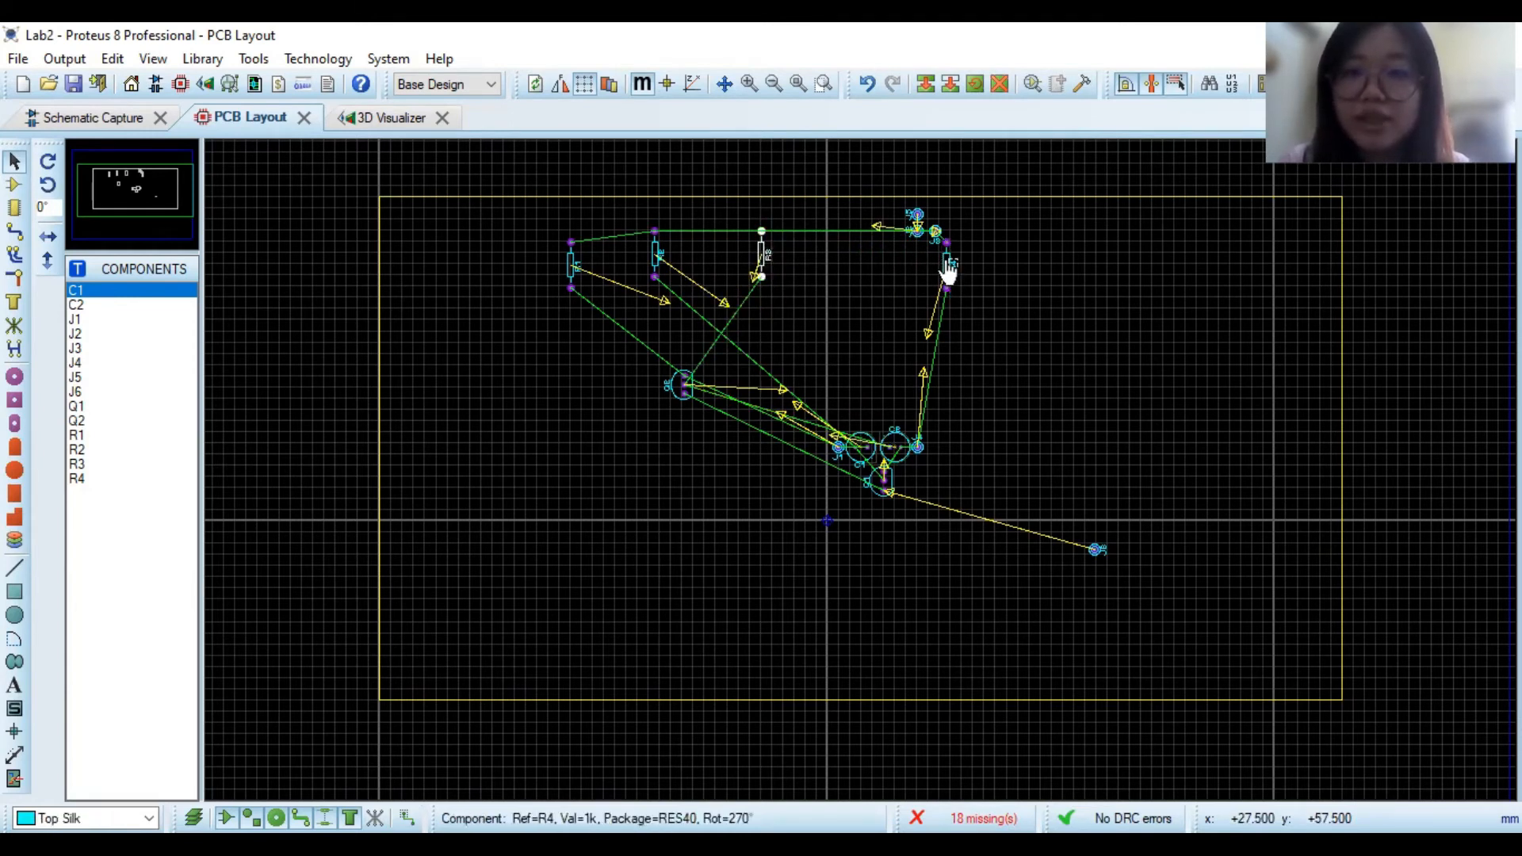
double_click(944, 255)
left_click(883, 334)
left_click(886, 267)
left_click_drag(947, 263, 836, 253)
- Move transistors Q2 and Q1 side by side below the resistors, and capacitors C1 and C2 up to their right
left_click(677, 394)
left_click_drag(626, 487, 626, 487)
left_click_drag(884, 482, 781, 487)
left_click_drag(860, 447, 951, 401)
left_click_drag(812, 412, 857, 413)
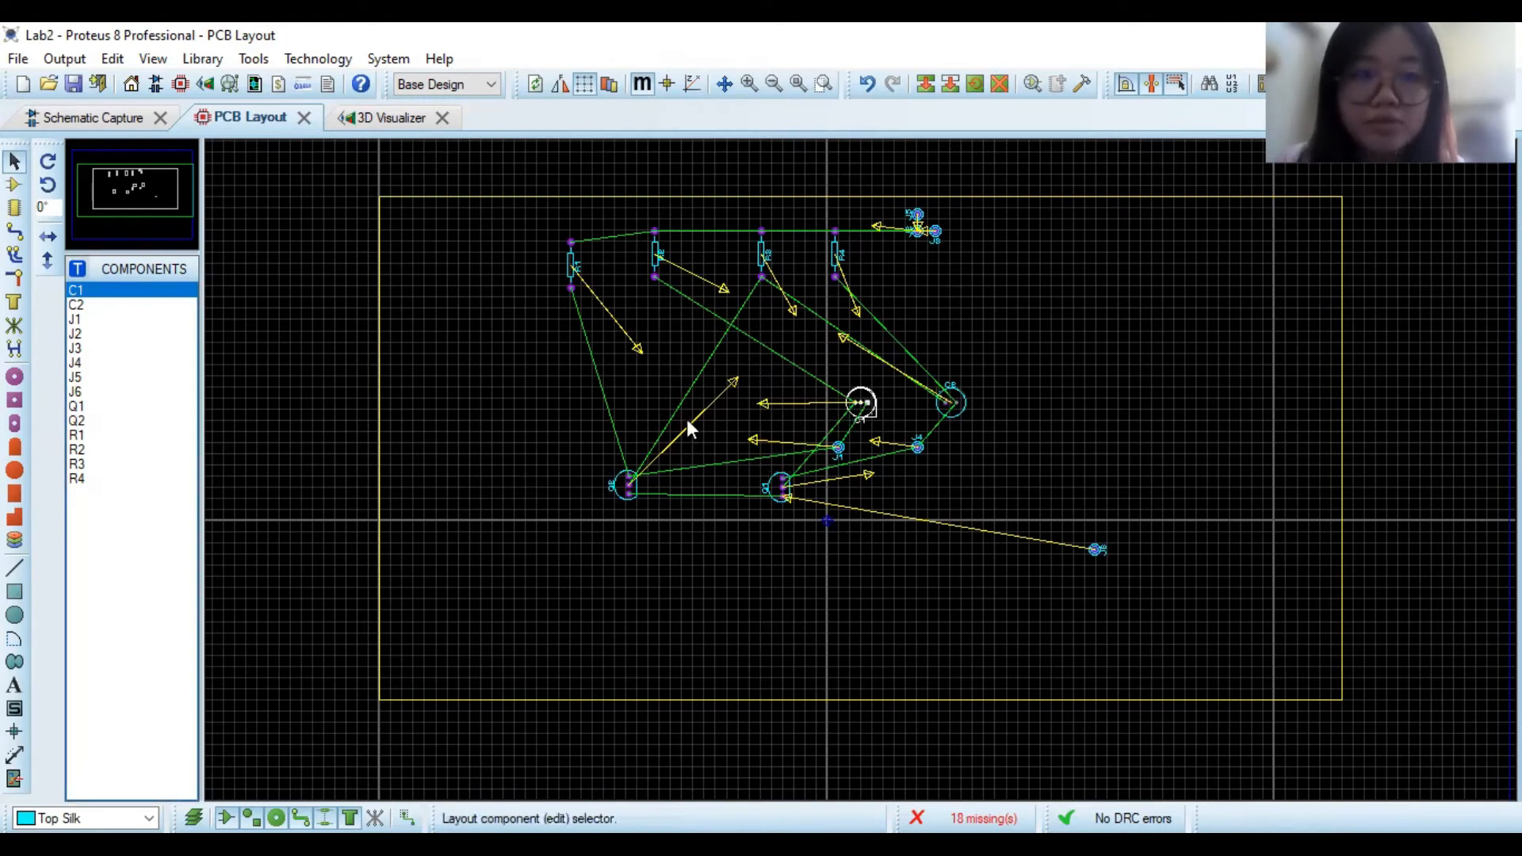
- Check pin J1's position in the schematic, and move its label in the PCB layout to the space below transistors Q2 and Q1
left_click(164, 188)
left_click(158, 187)
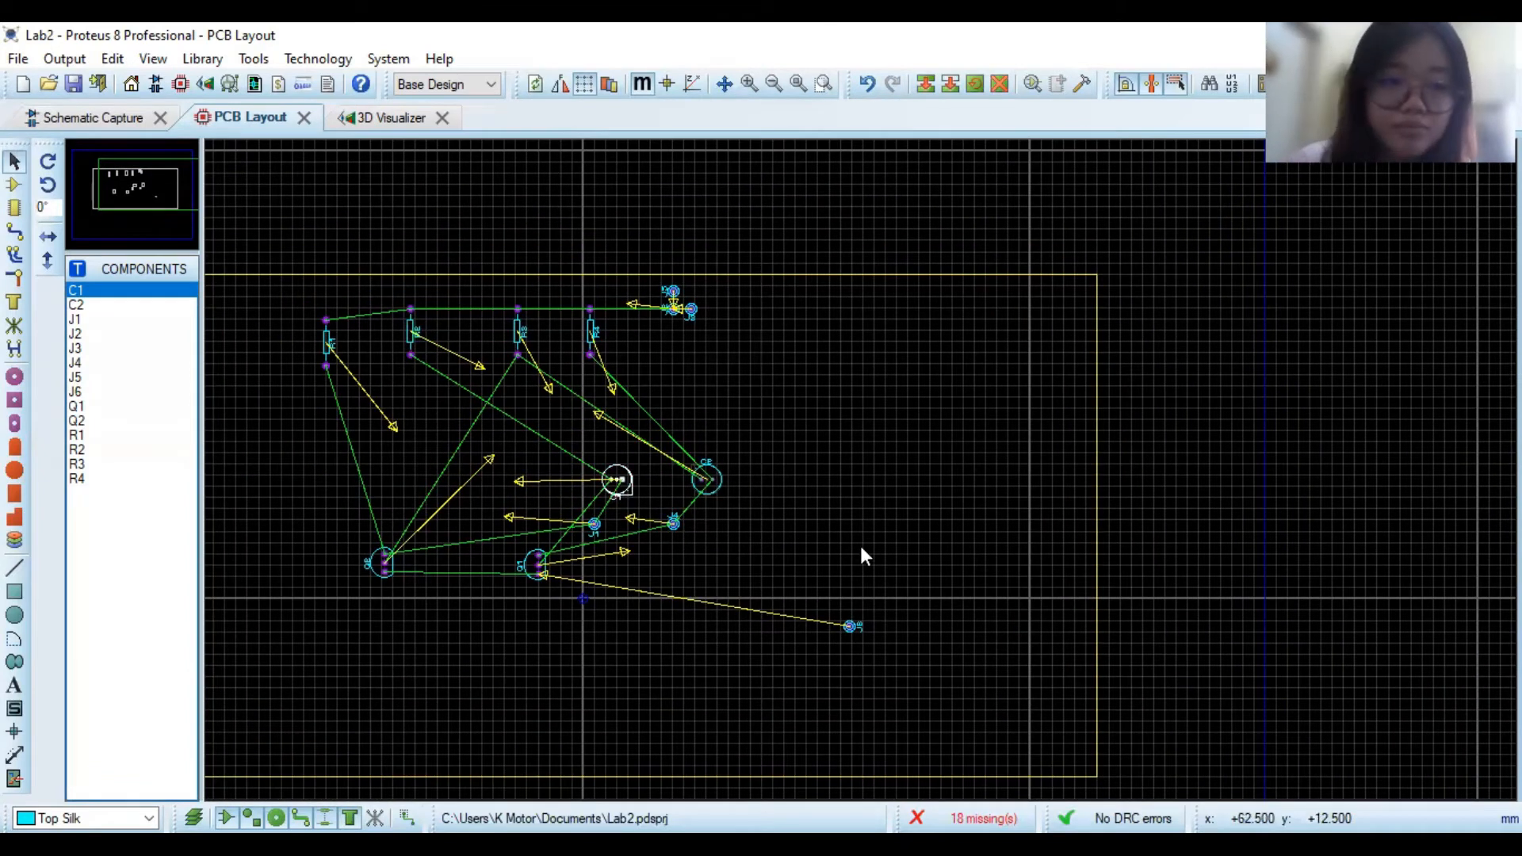
left_click(708, 481)
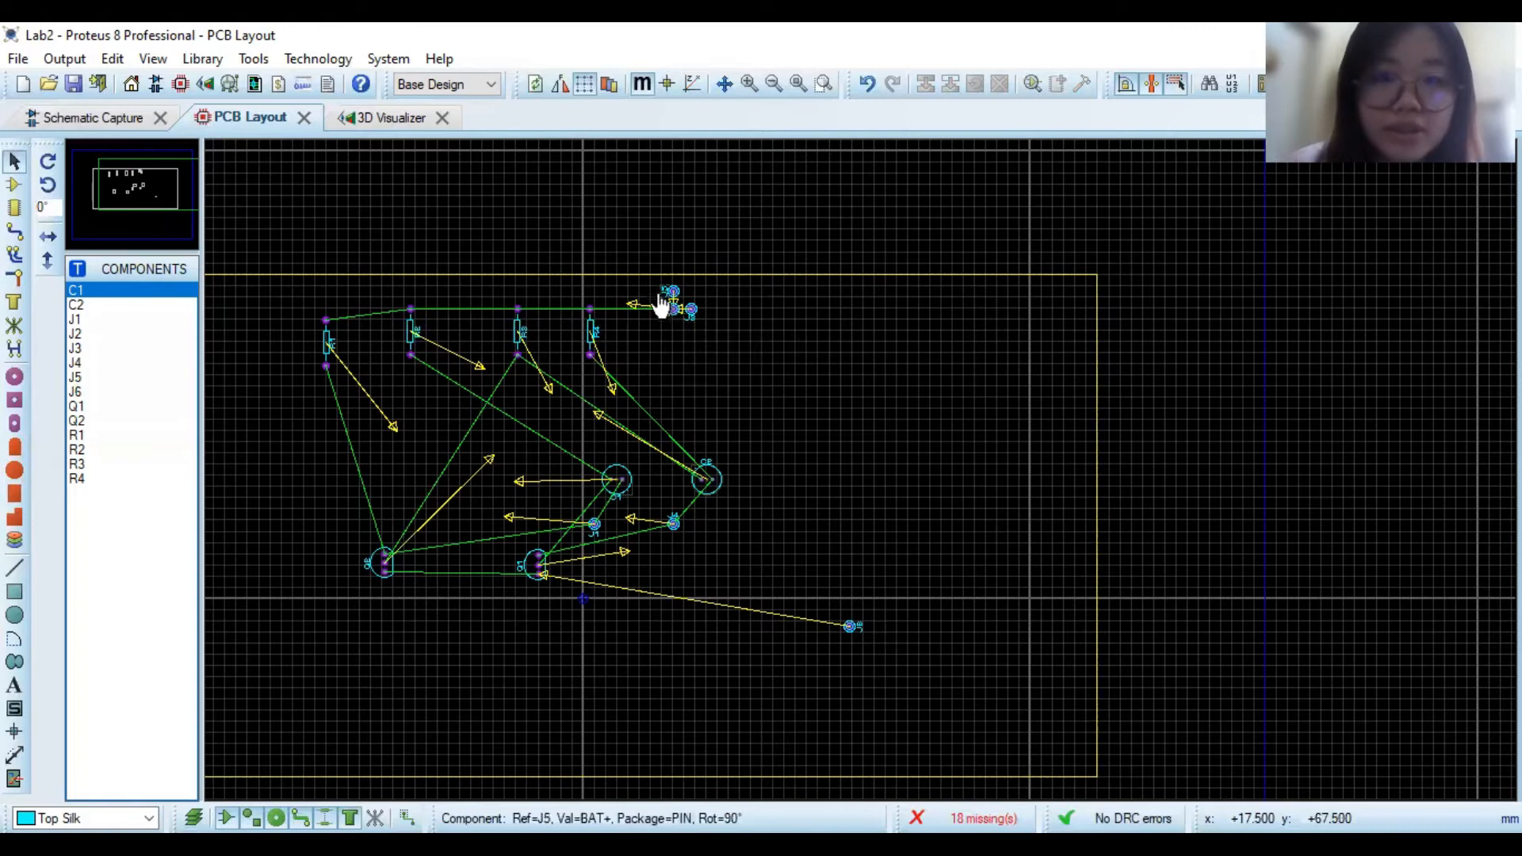
left_click(597, 528)
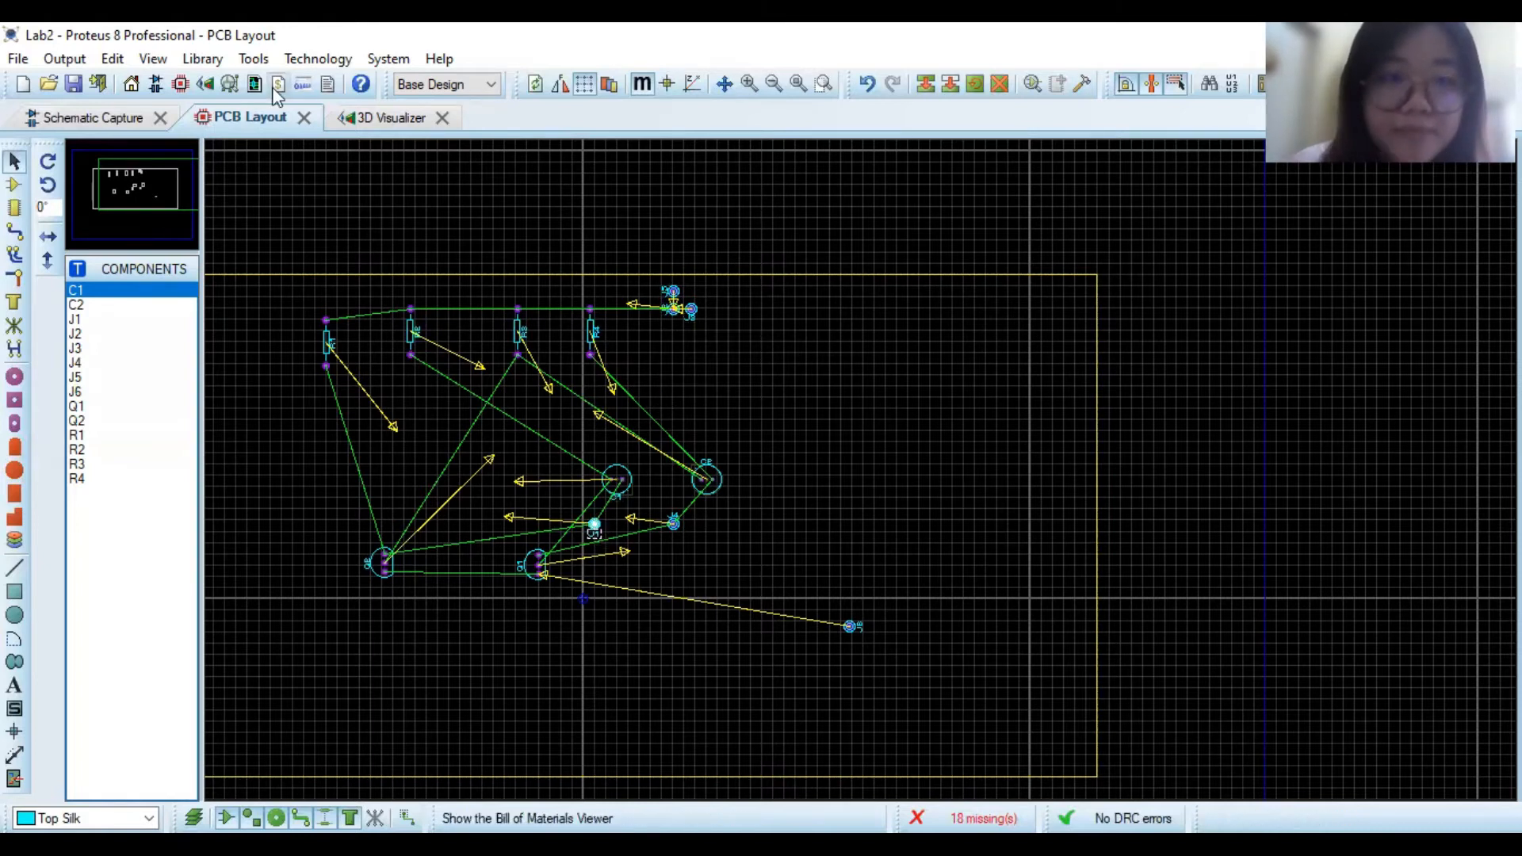
left_click(114, 116)
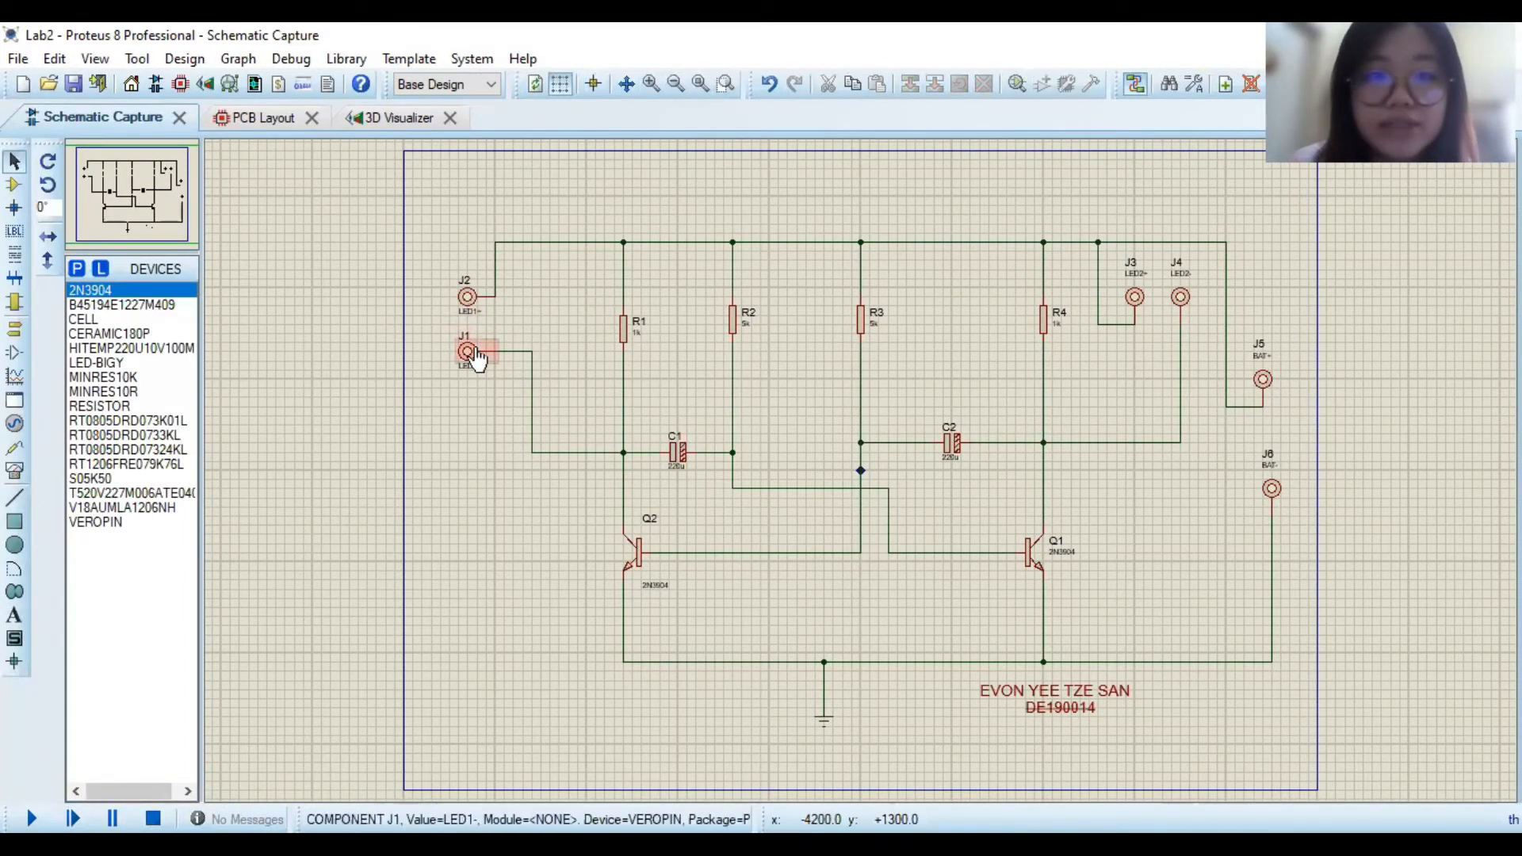
left_click(300, 117)
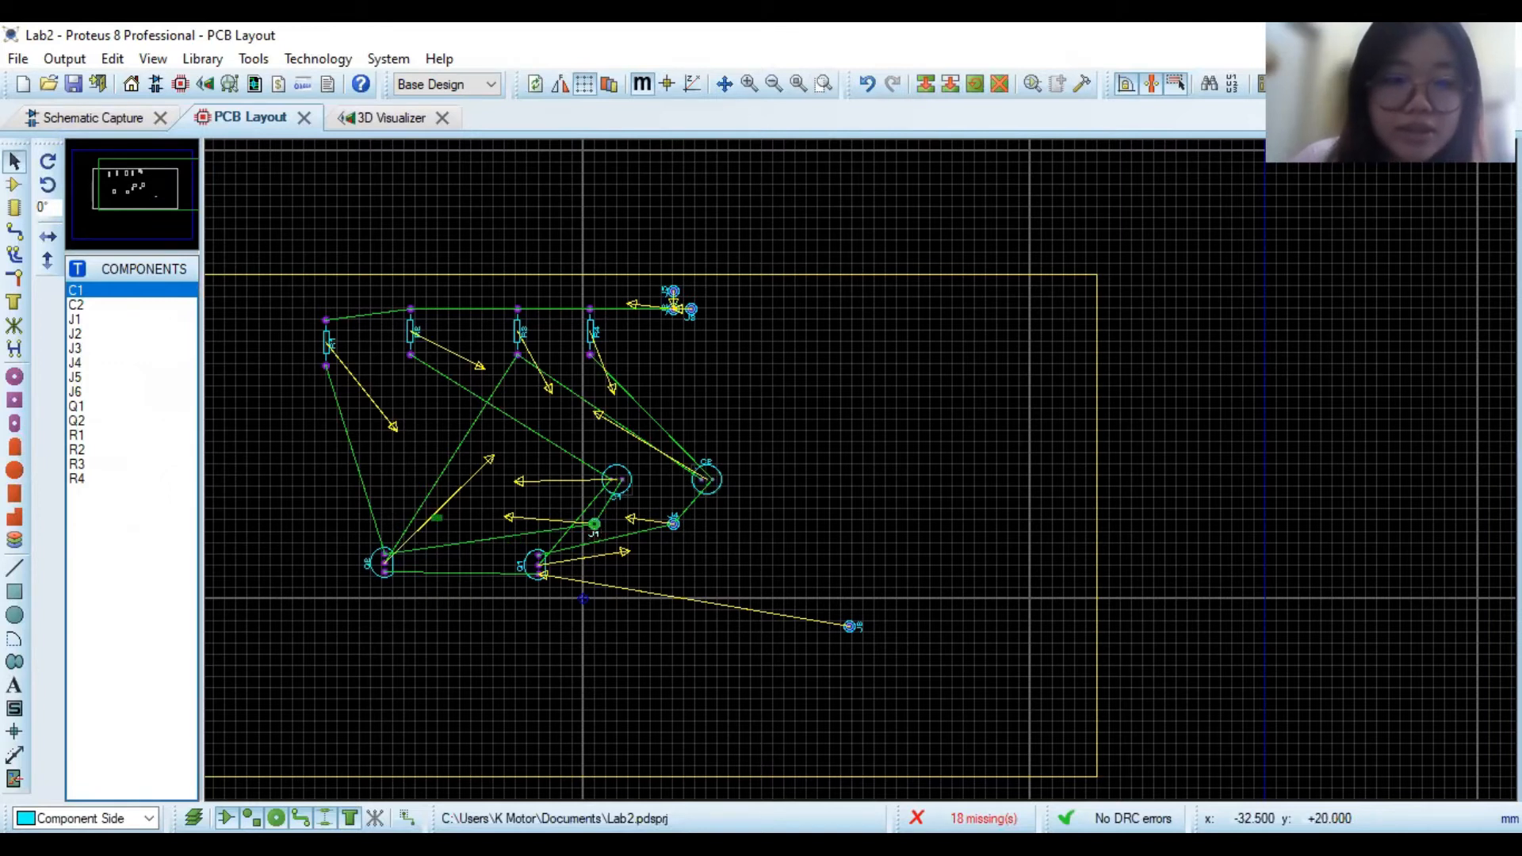
left_click_drag(458, 620, 459, 620)
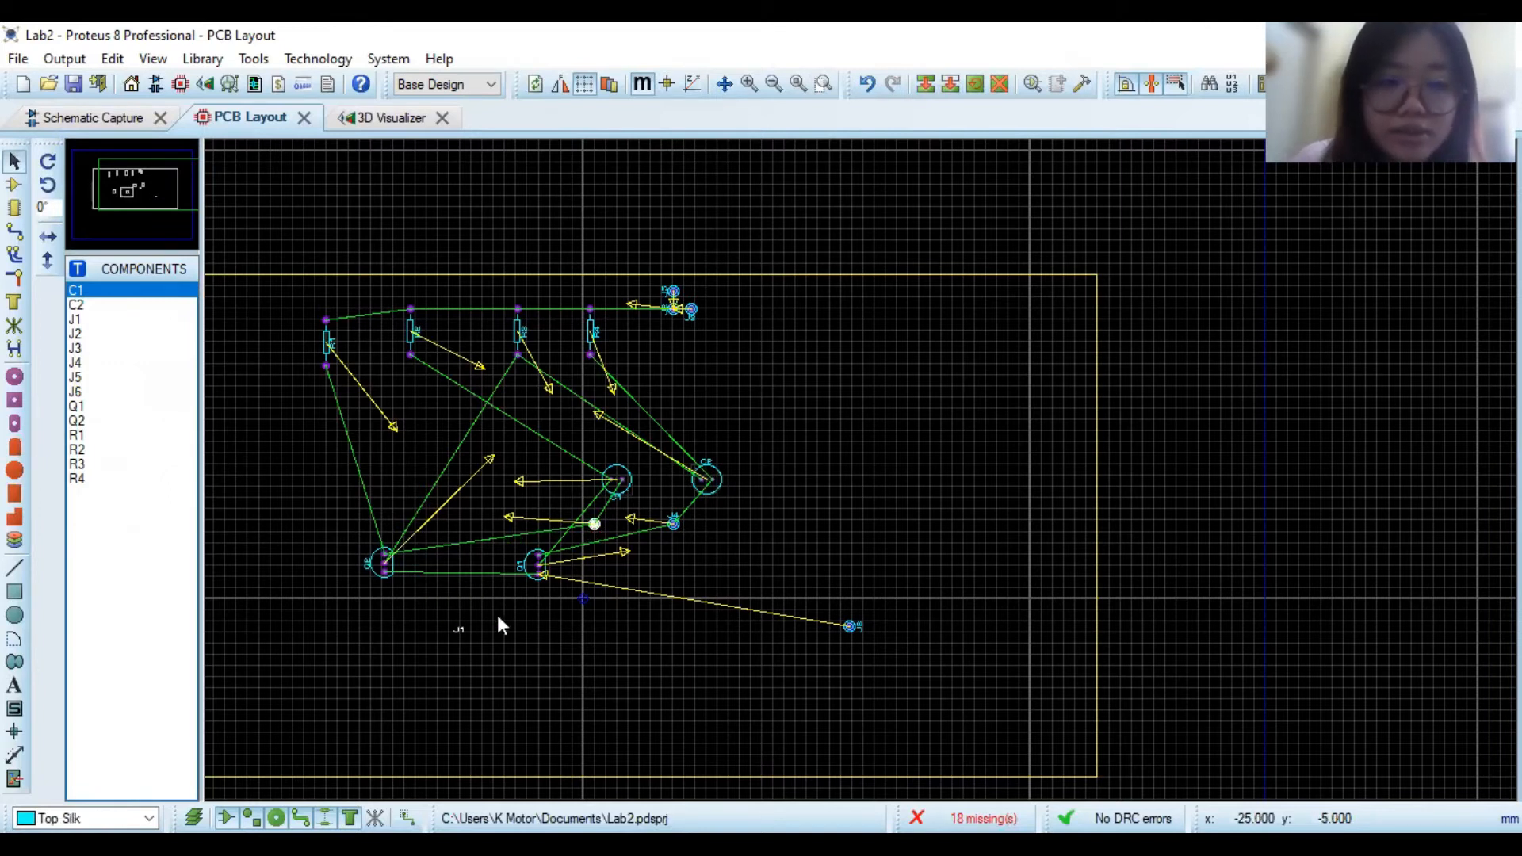
- Place pins J1 and J2 side by side below transistors Q2 and Q1 on the PCB layout
left_click_drag(595, 524, 459, 622)
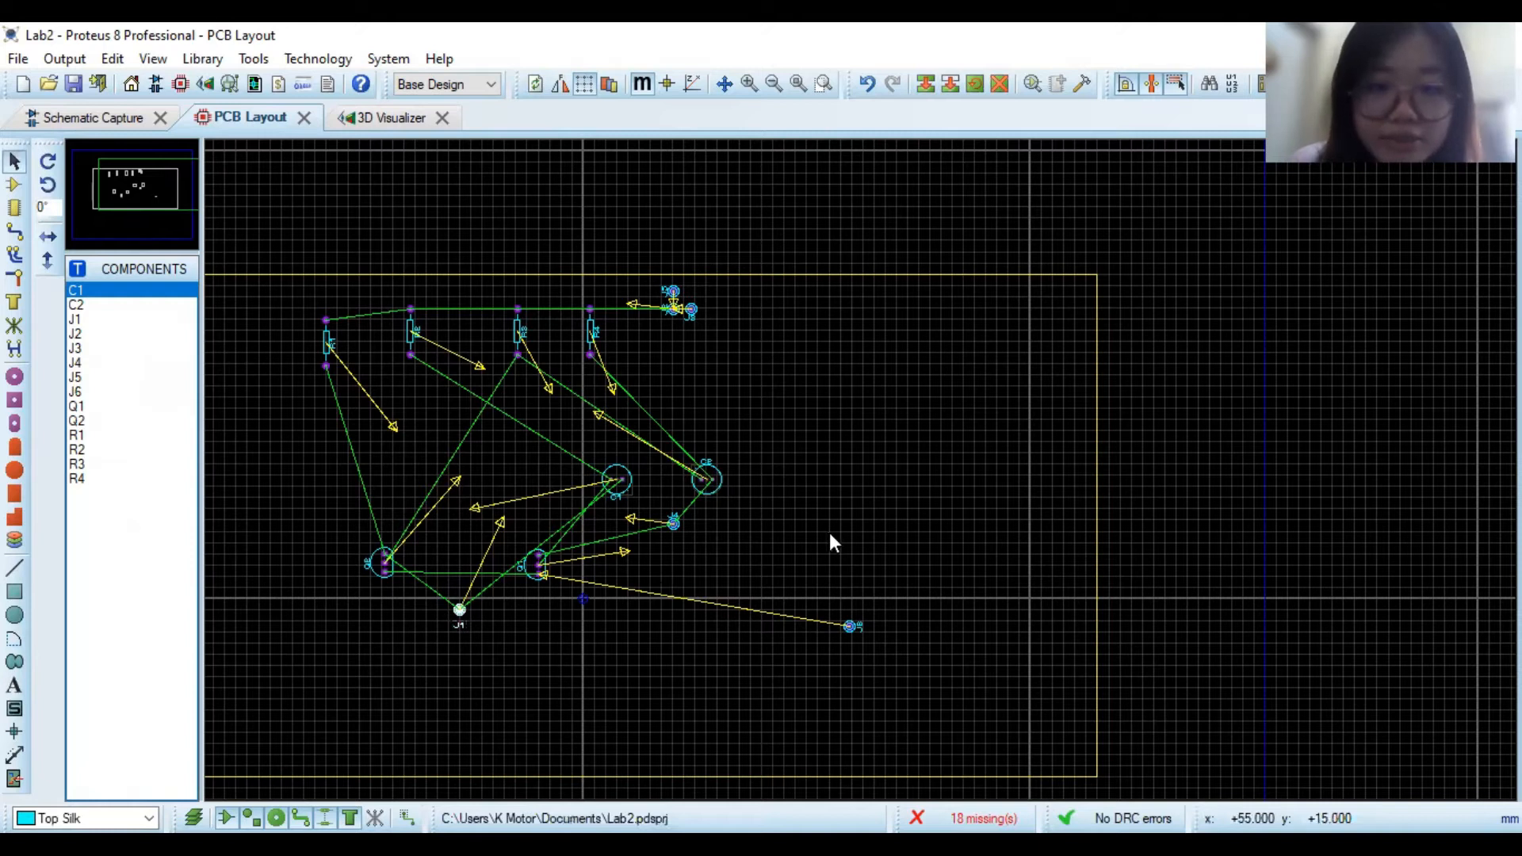
left_click(692, 316)
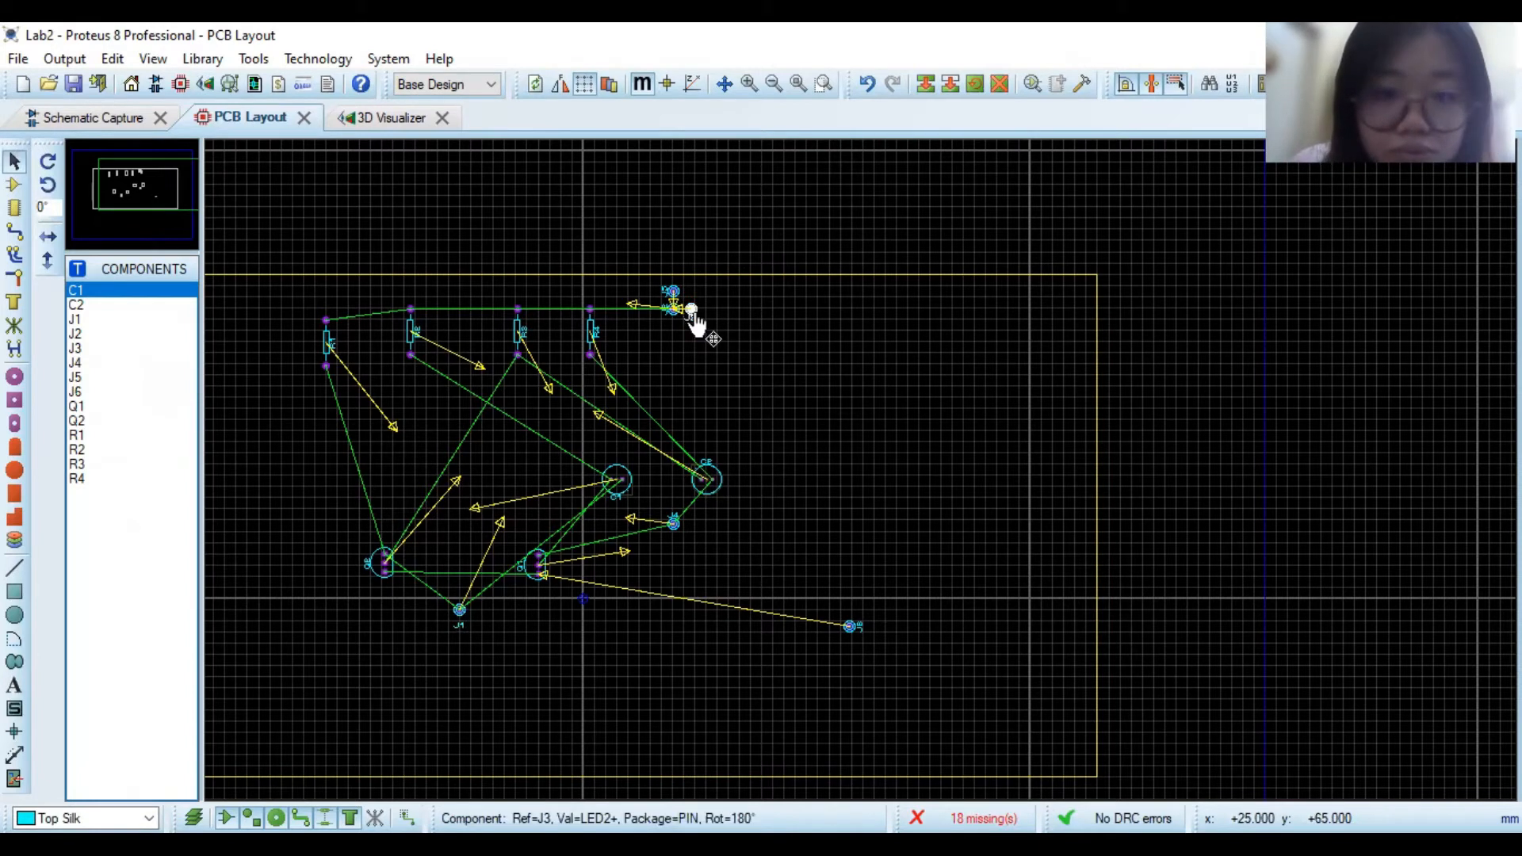
left_click_drag(691, 309, 526, 621)
- Check the pin positions in the schematic, and place pins J3 and J4 one above the other, far to the right of resistor R4
left_click(672, 309)
left_click_drag(694, 330, 892, 331)
left_click(105, 118)
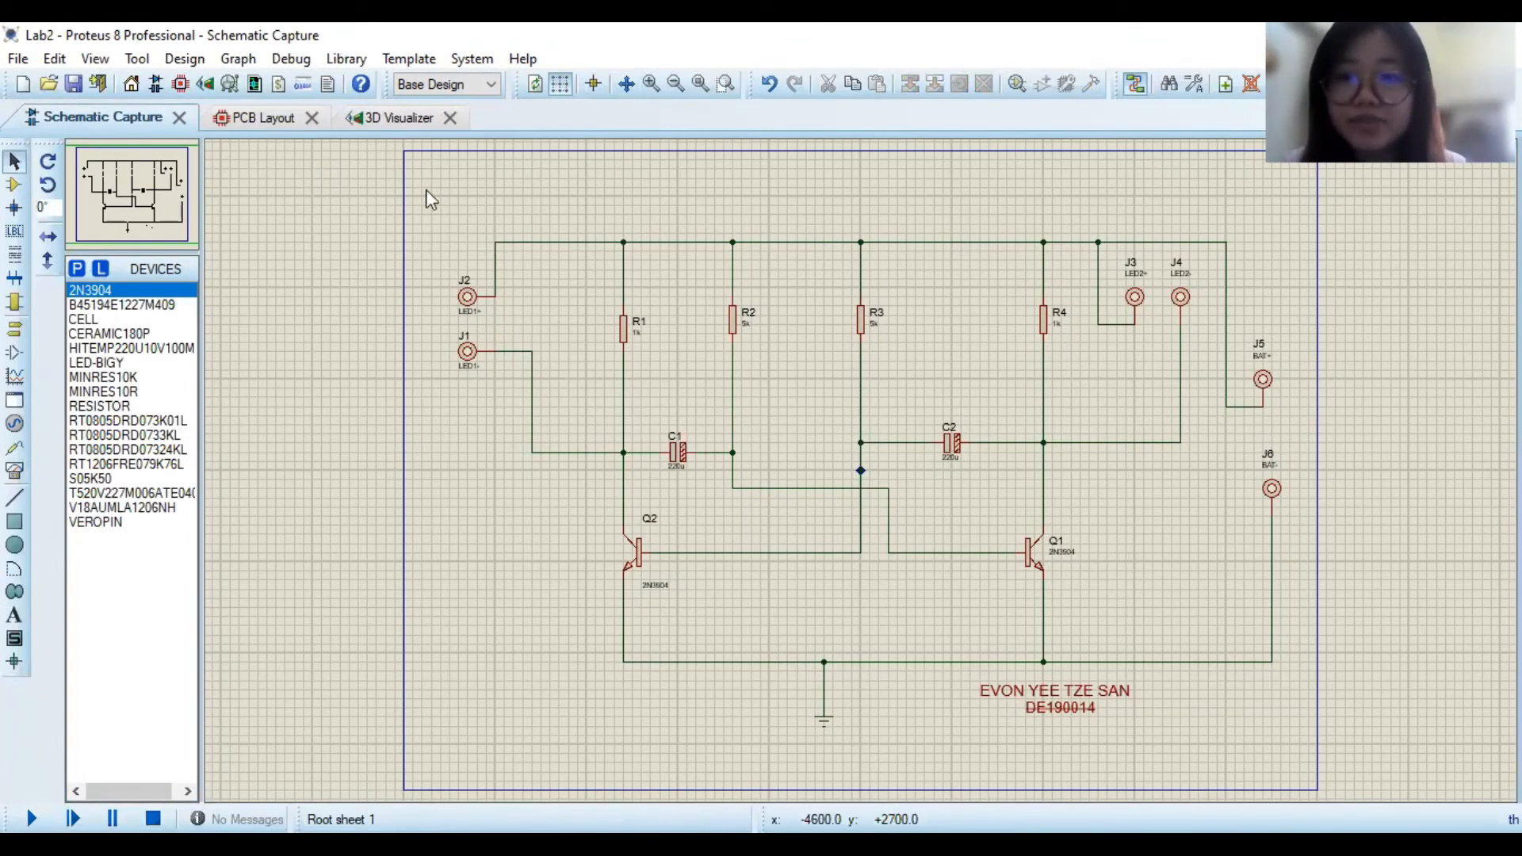
left_click(266, 130)
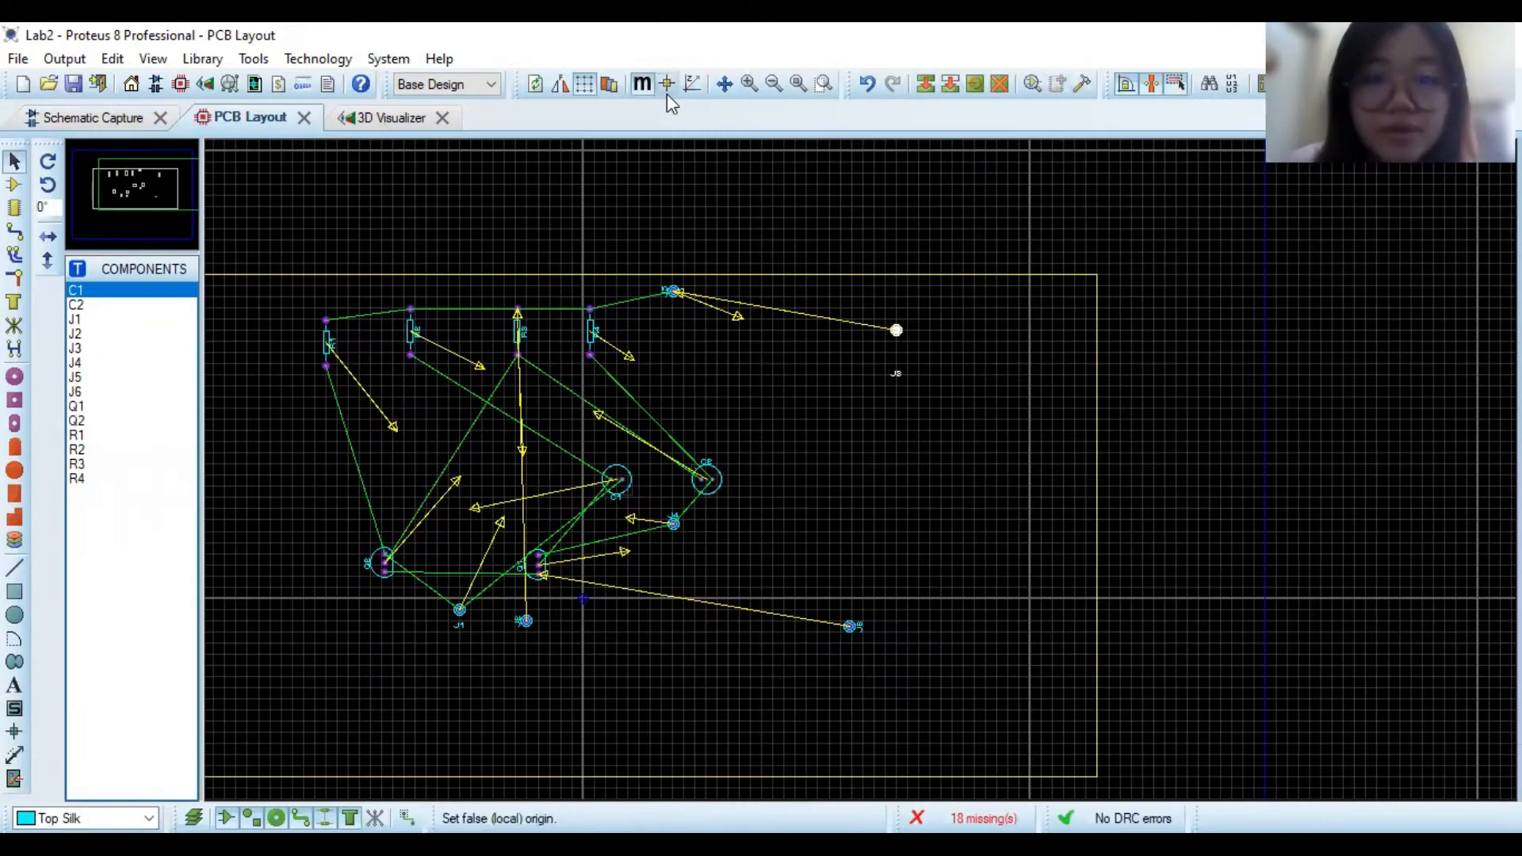
left_click(671, 520)
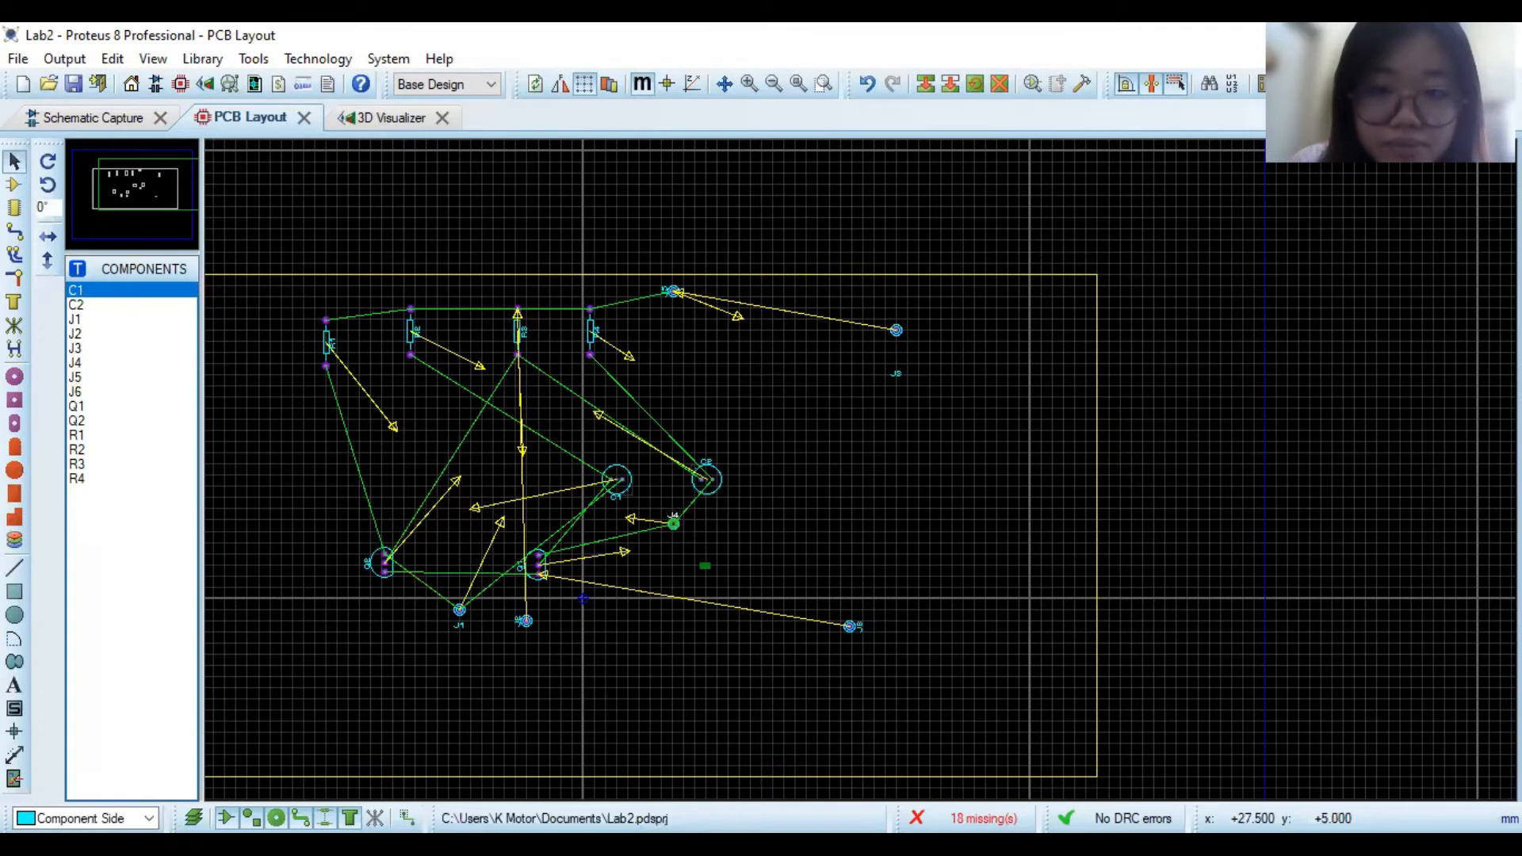
left_click_drag(684, 554, 897, 397)
- Move pins J5 and J6 below J4, one above the other and slightly further right
left_click(672, 290)
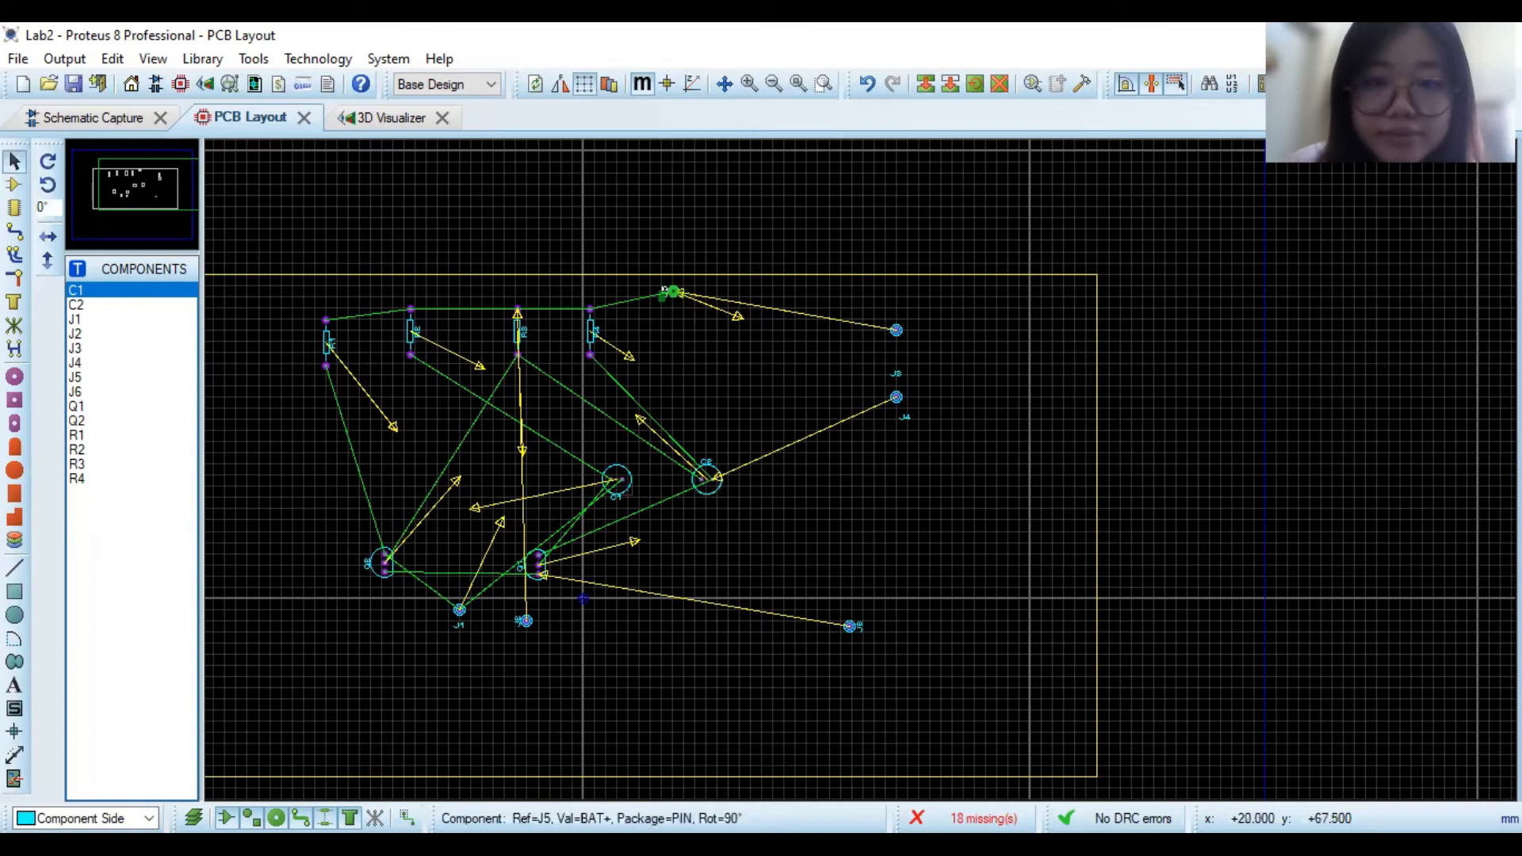
left_click_drag(672, 290, 917, 508)
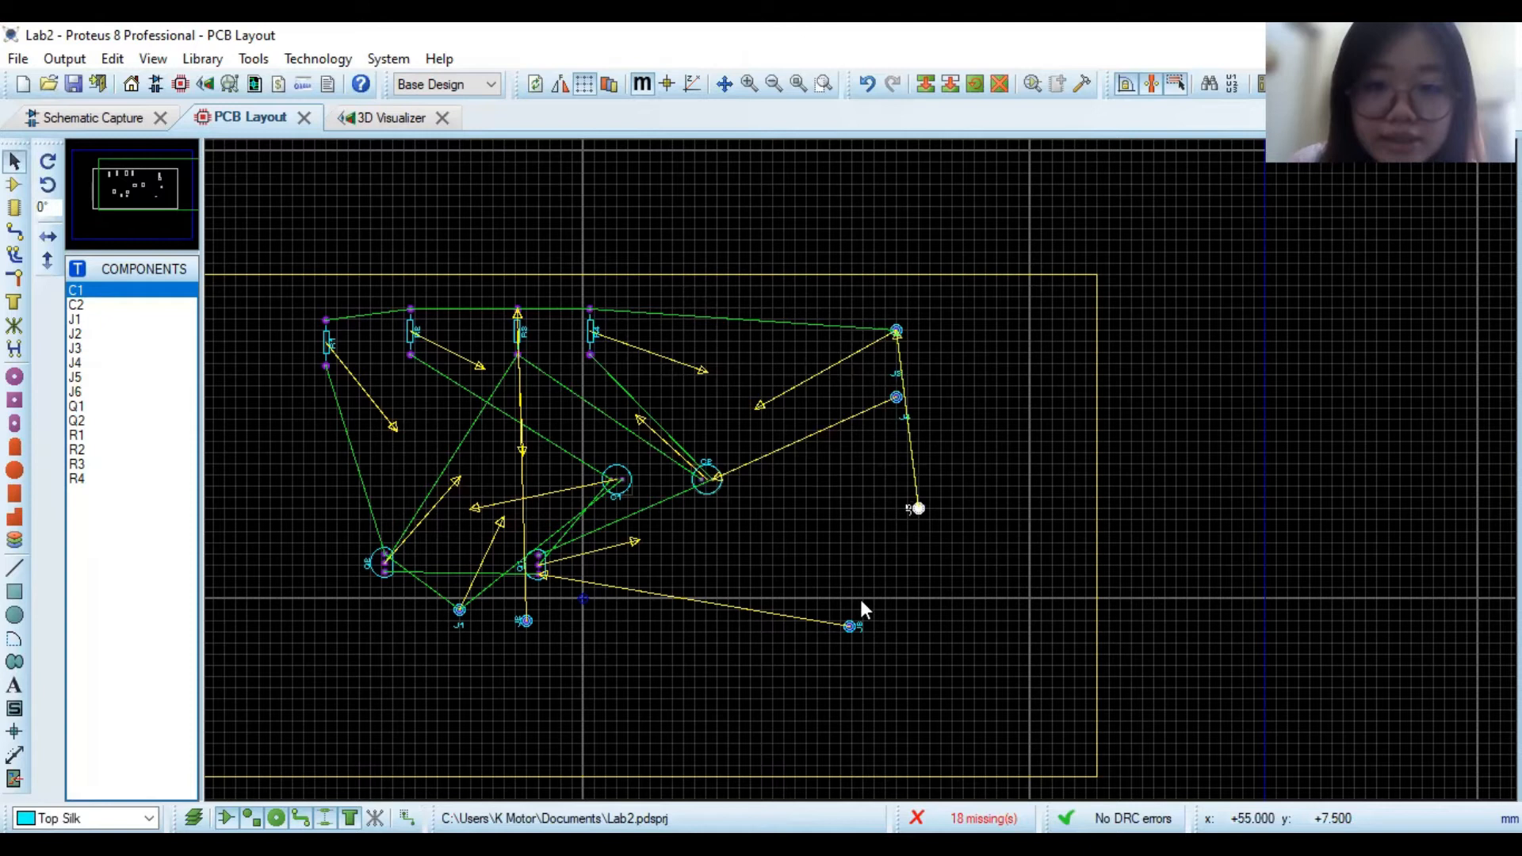
left_click(849, 628)
left_click(857, 627)
left_click(883, 341)
left_click_drag(850, 626, 920, 565)
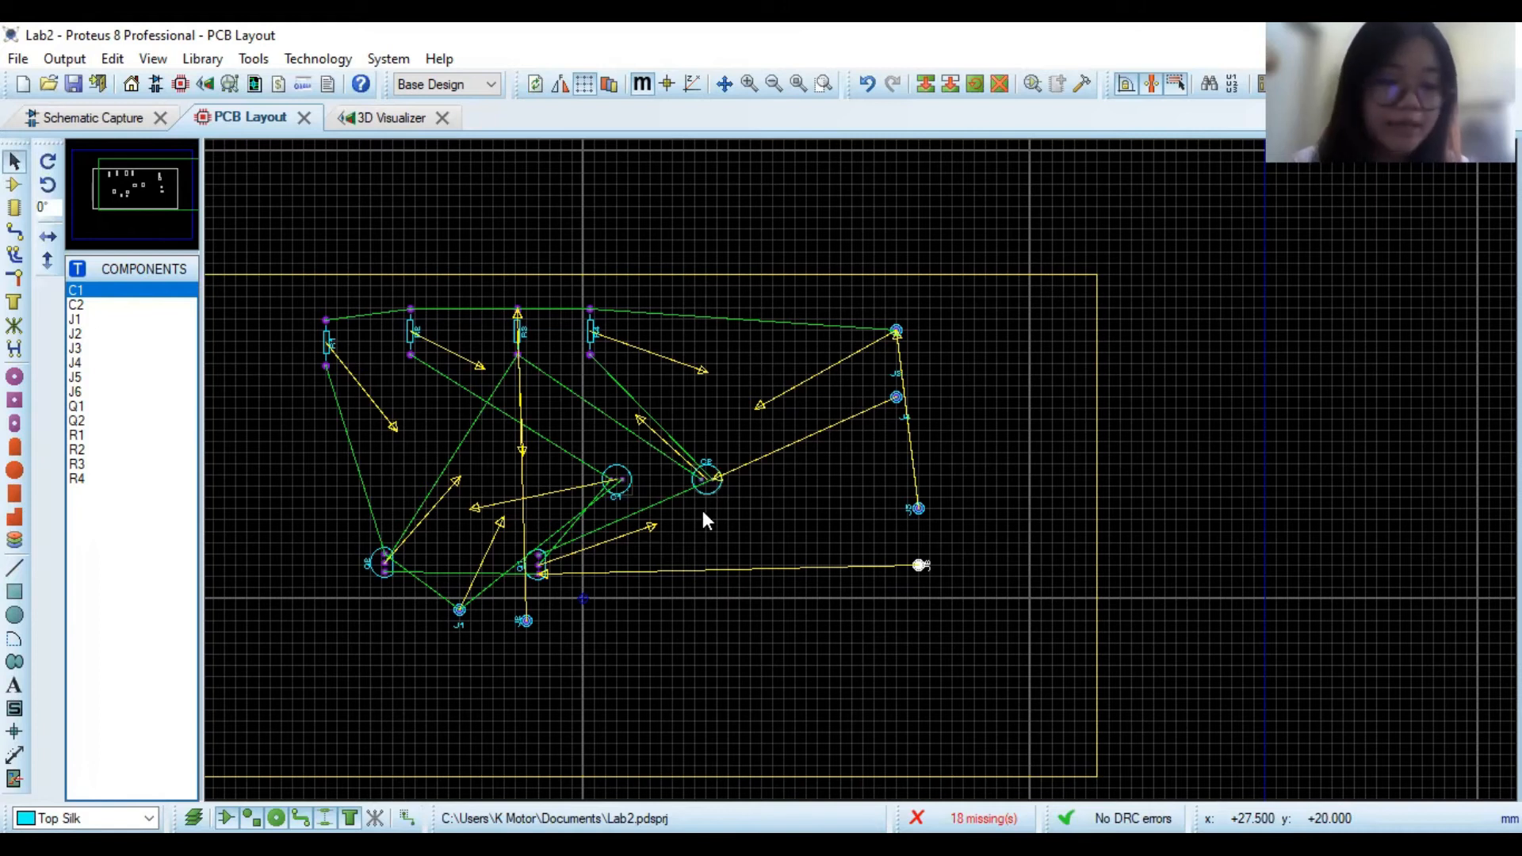
- Move transistors Q2 and Q1 below resistors R1 and R2, shift capacitors C1 and C2 slightly right, and review the schematic
left_click(615, 478)
left_click(517, 340)
left_click(379, 563)
left_click_drag(378, 564, 312, 520)
left_click_drag(534, 563, 423, 519)
left_click_drag(615, 484, 731, 489)
left_click(708, 485)
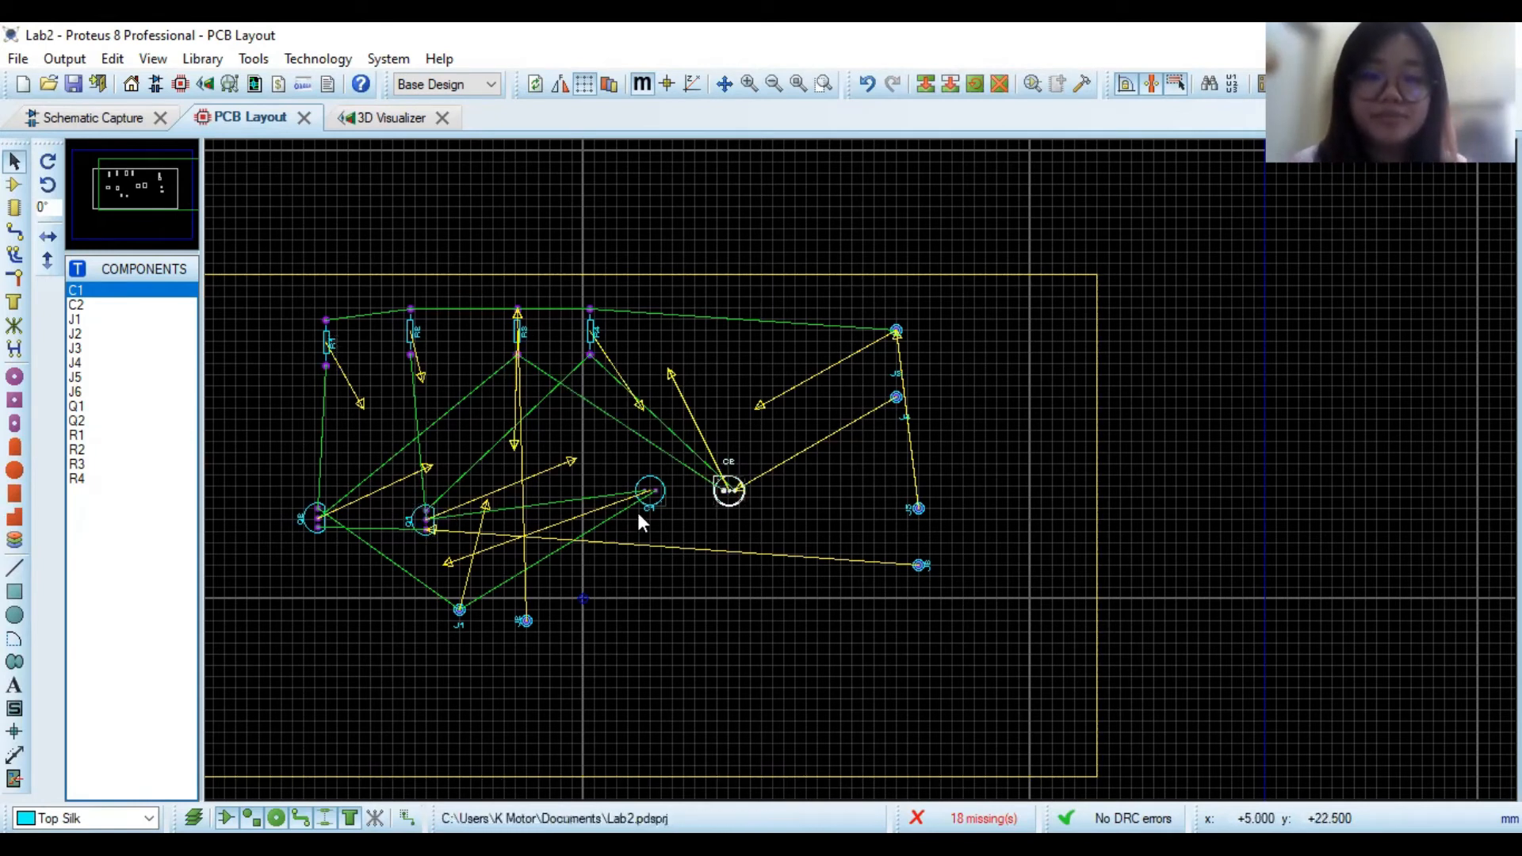
left_click(724, 491)
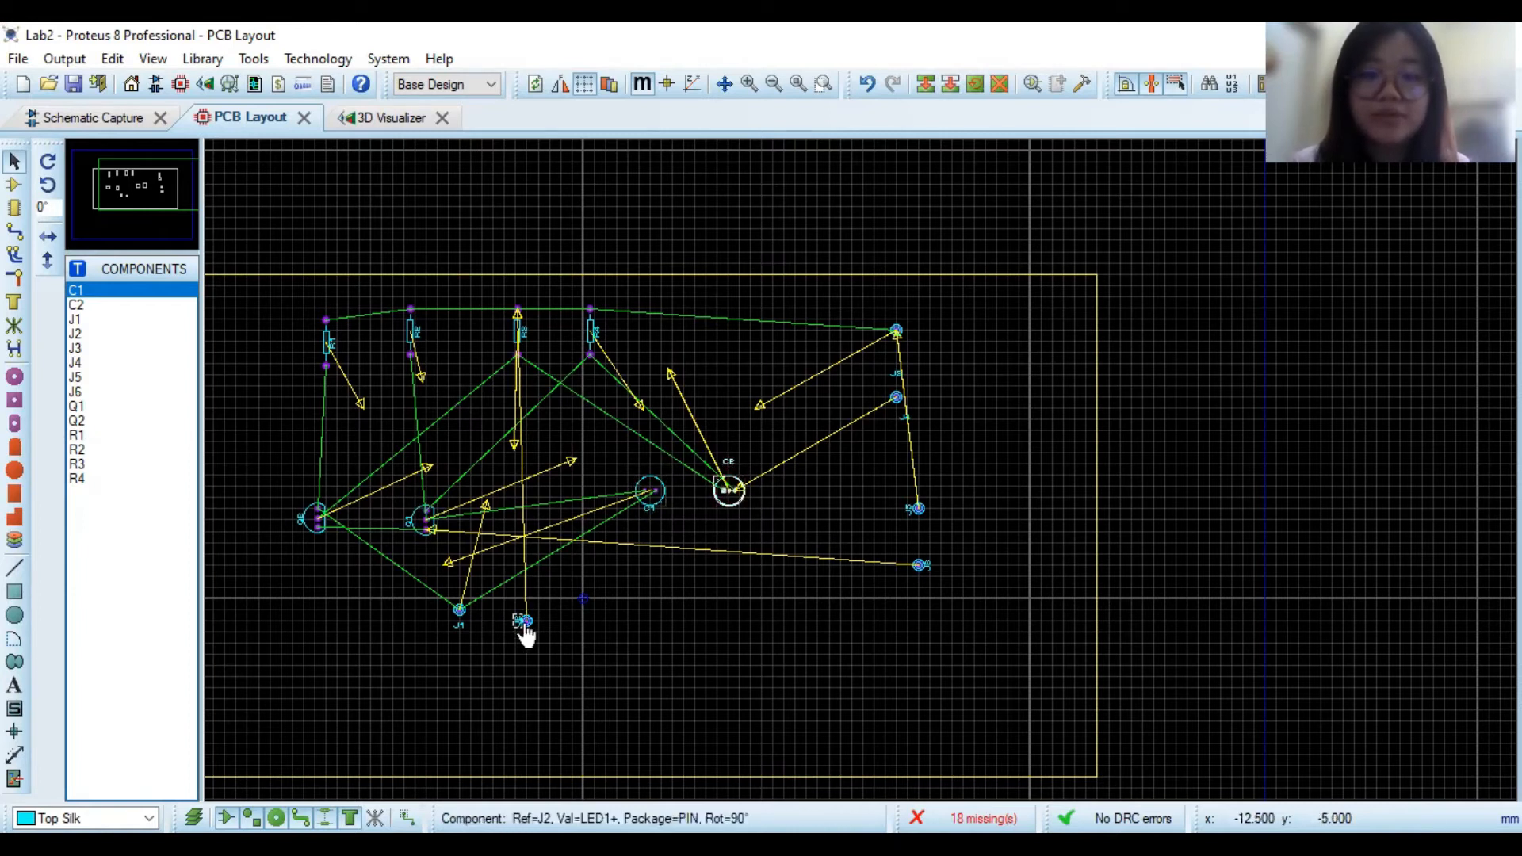
left_click(125, 121)
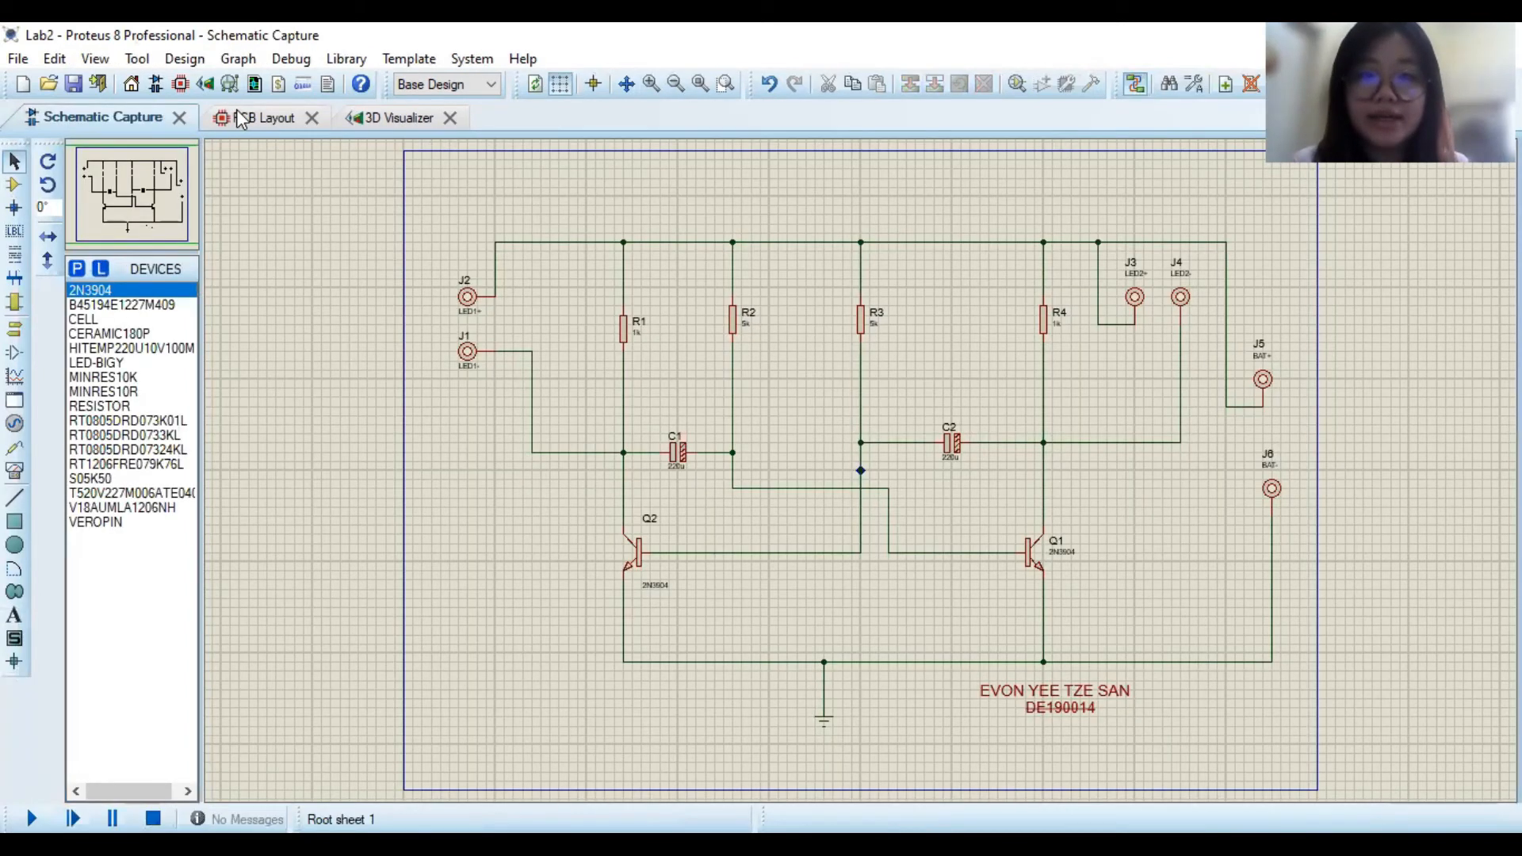
left_click(242, 118)
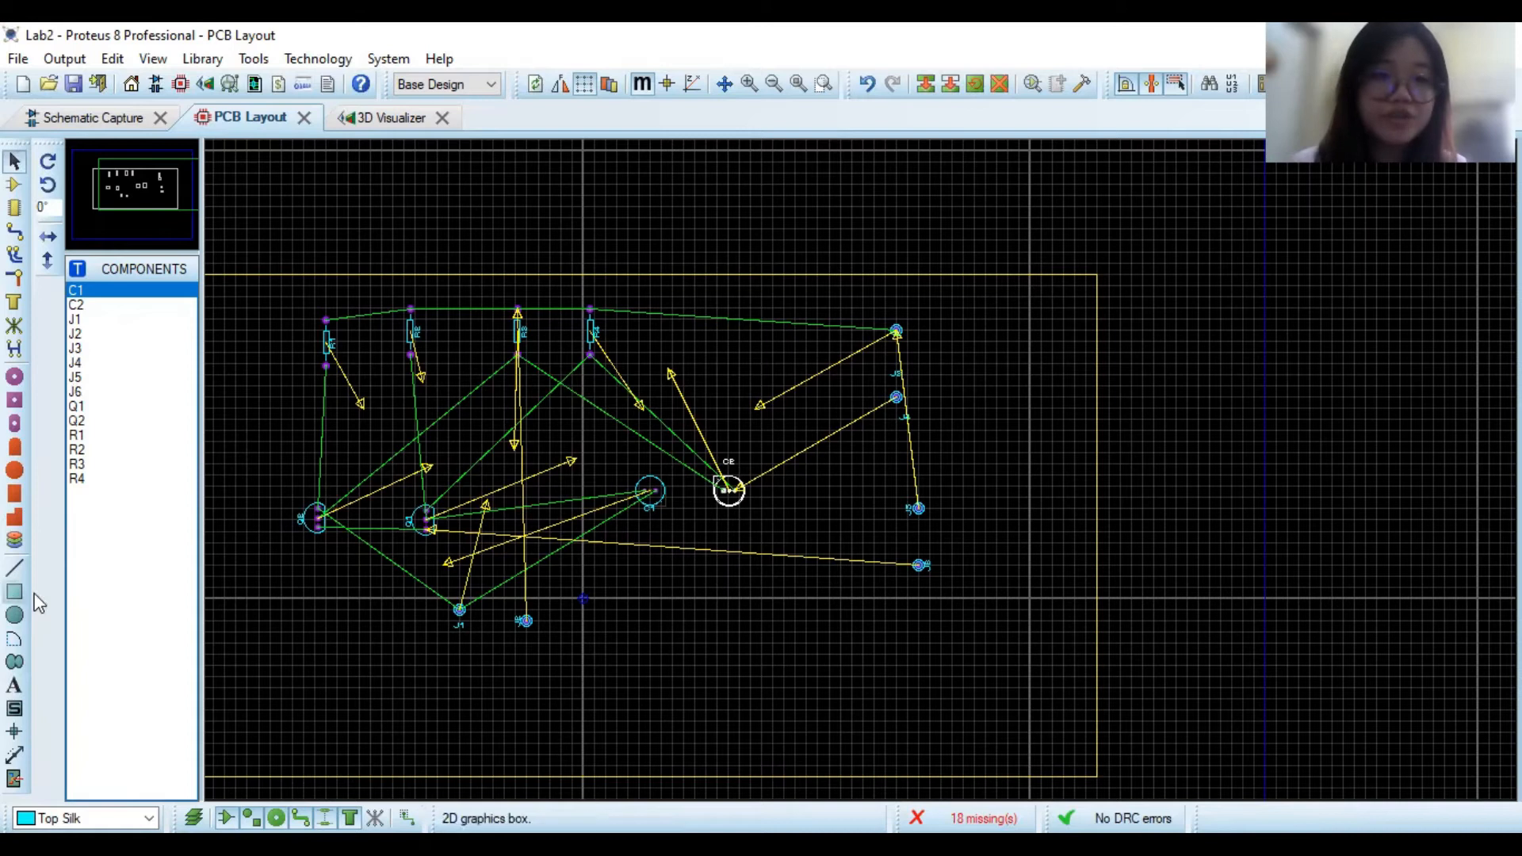
- Draw a 2D graphics box around all placed components and choose the Board Edge layer
left_click(14, 594)
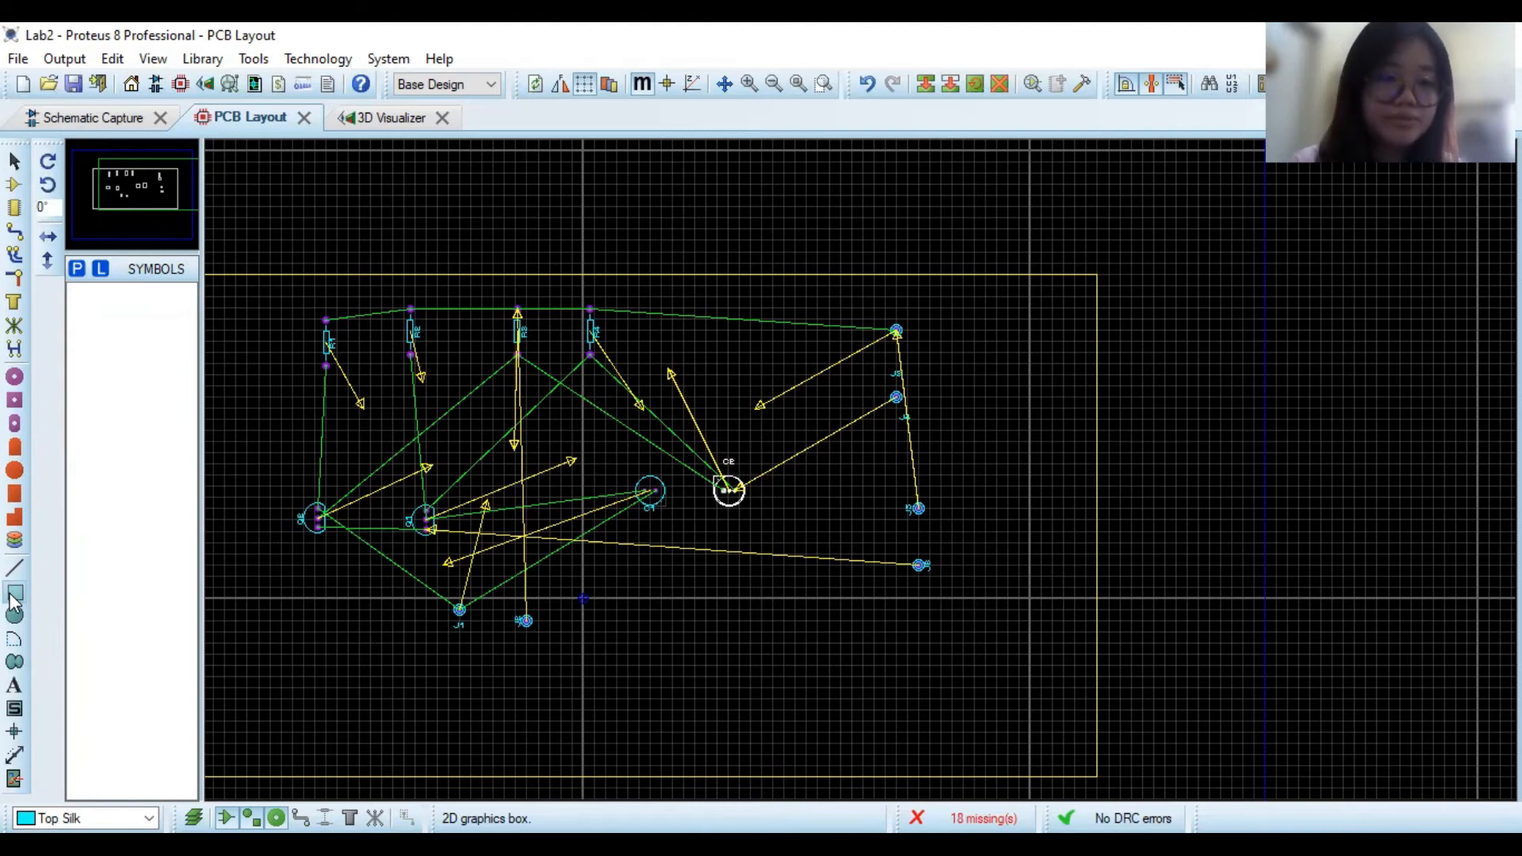
left_click(14, 597)
left_click(258, 296)
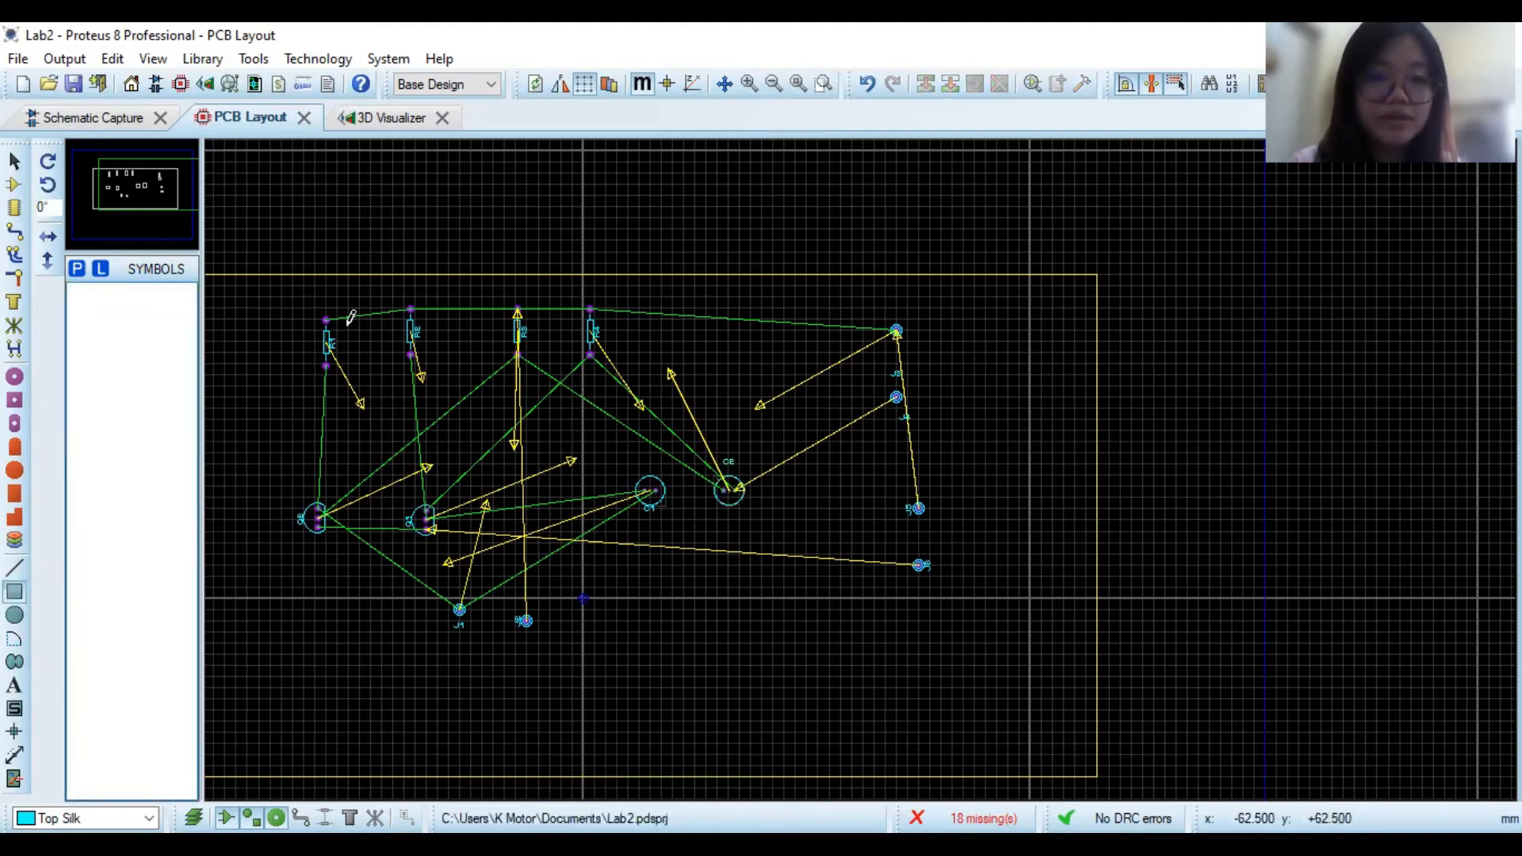
left_click(237, 297)
left_click(1423, 649)
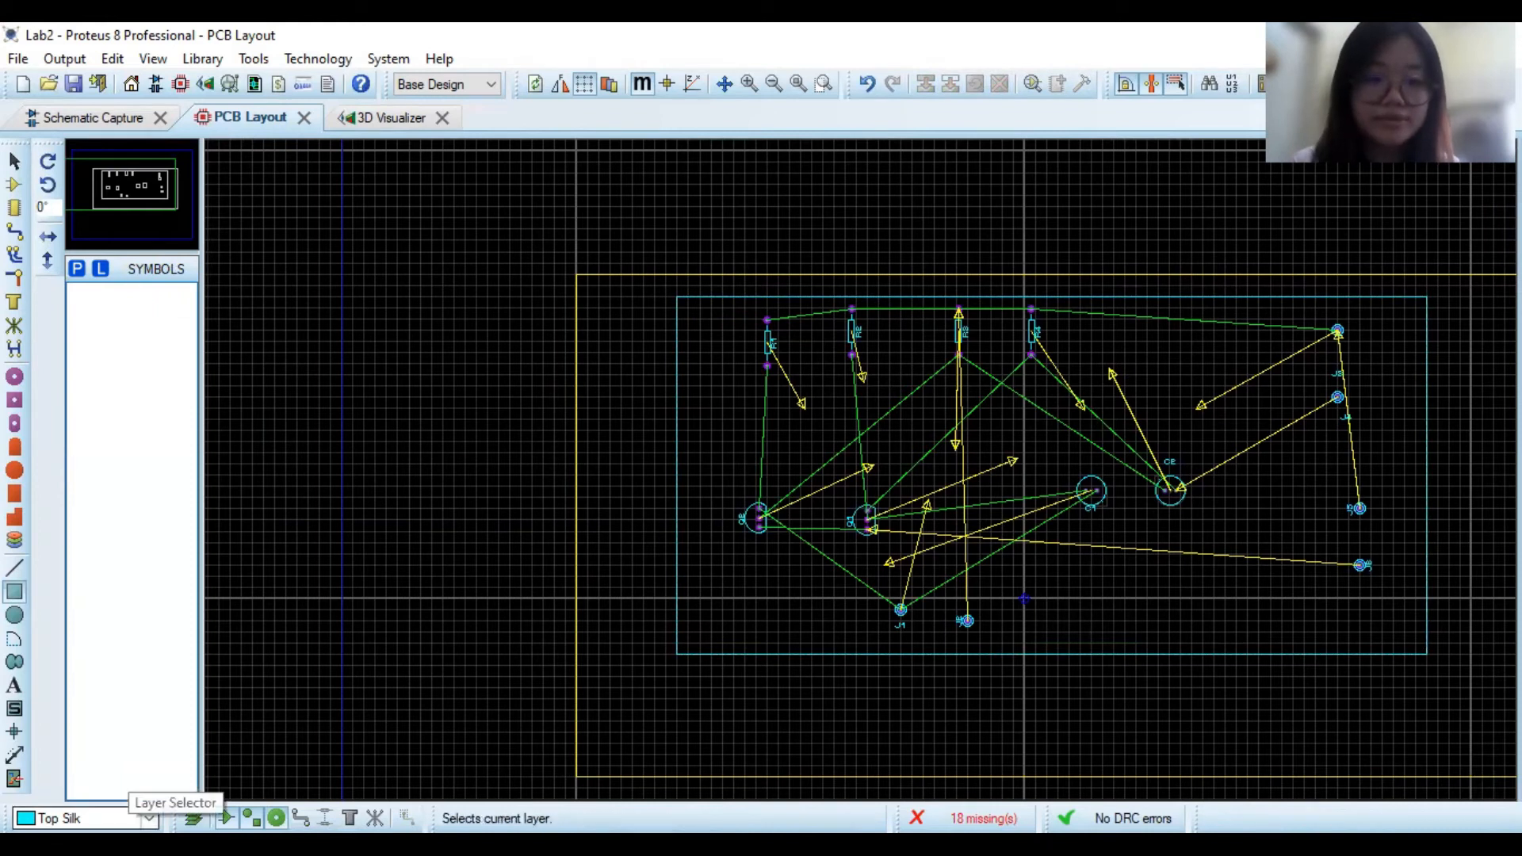
left_click(131, 818)
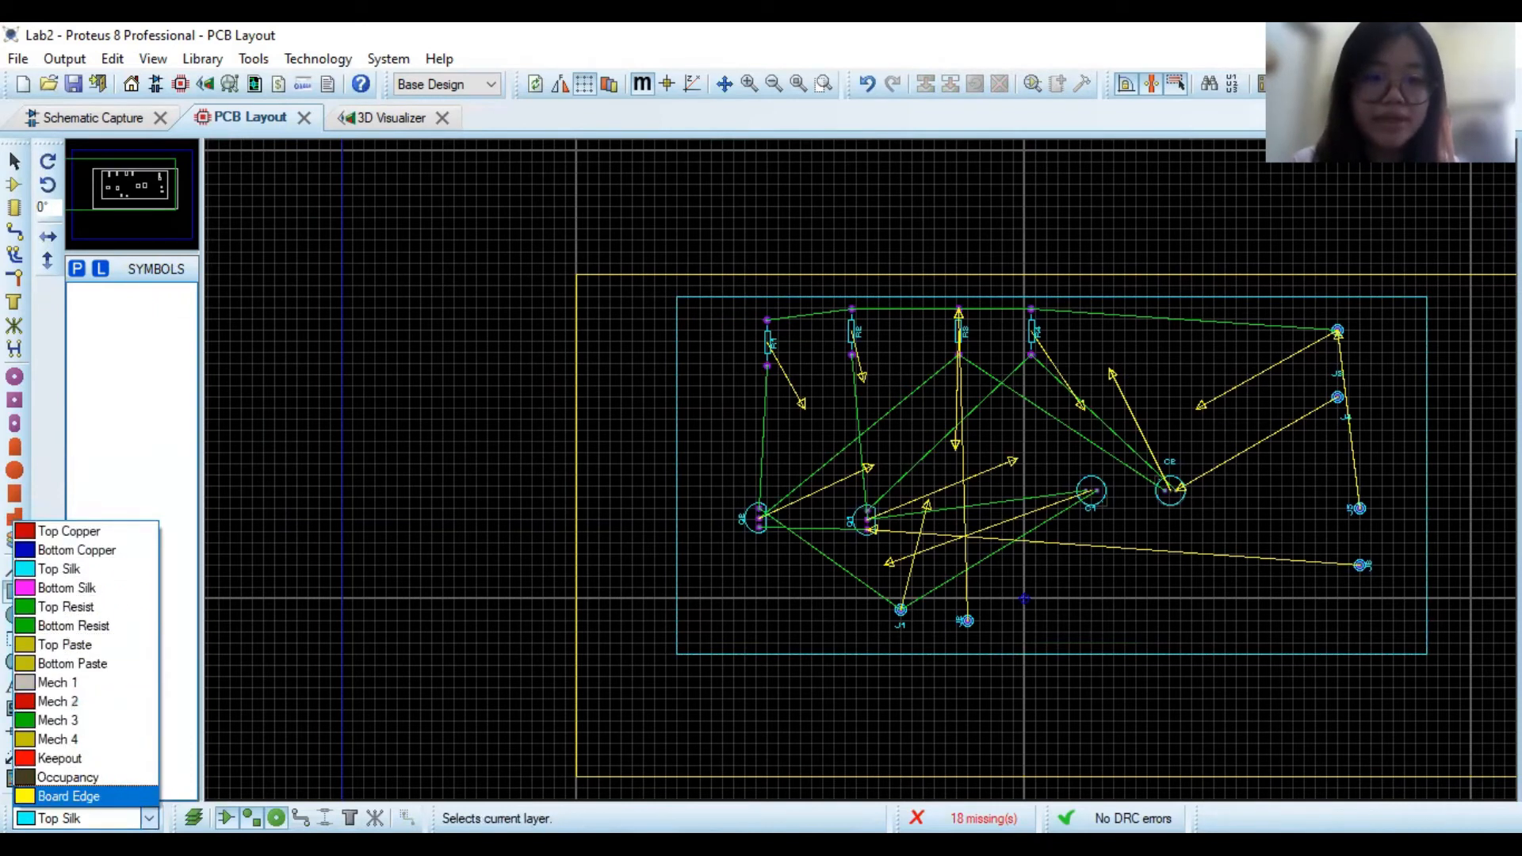
left_click(69, 796)
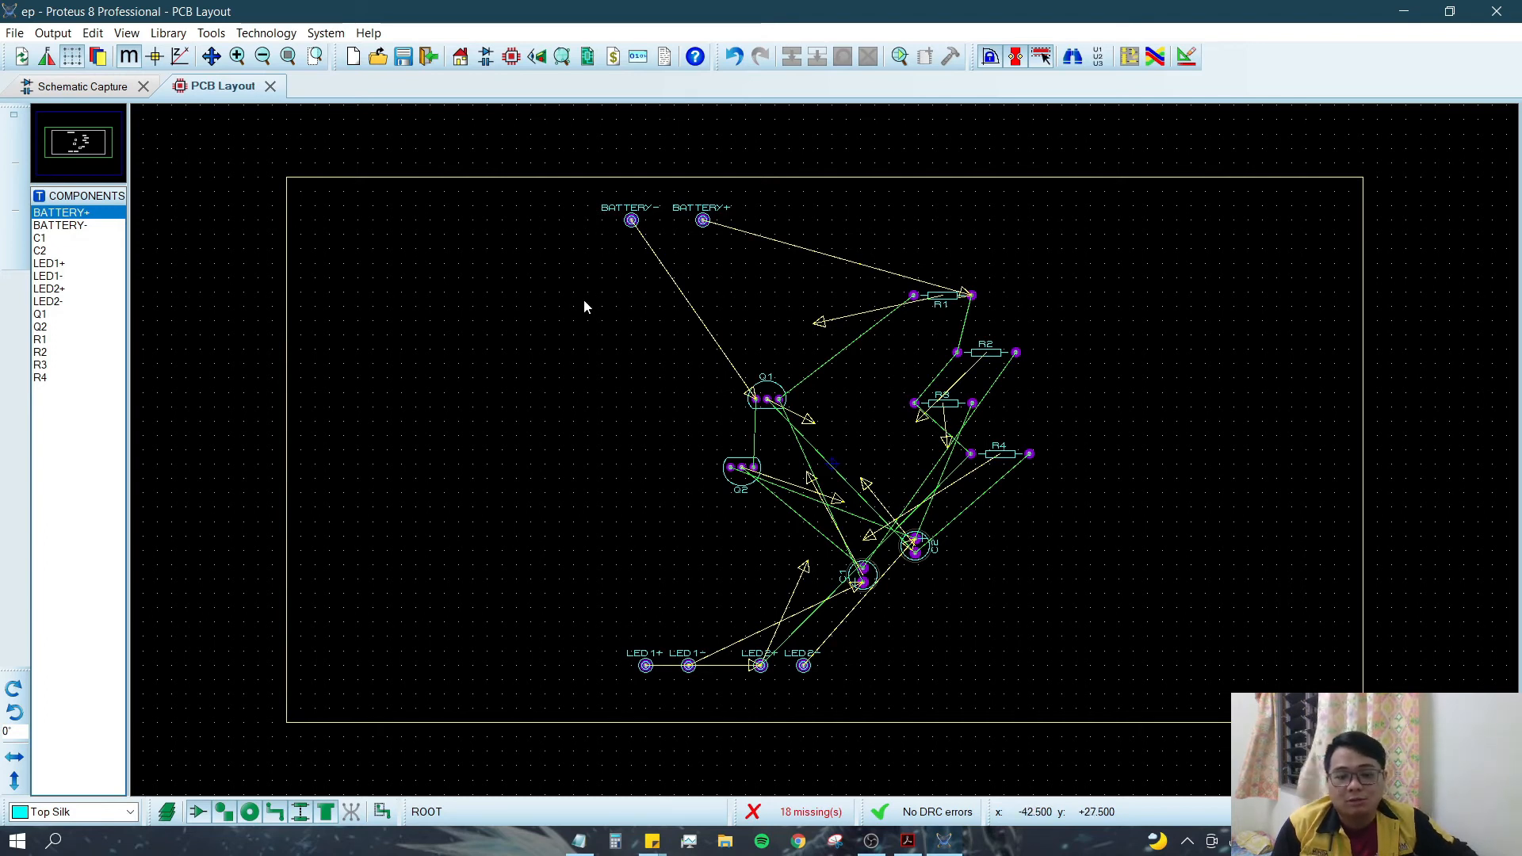
- Open the net class settings in the Design Rule Manager and choose the POWER net class
left_click(942, 295)
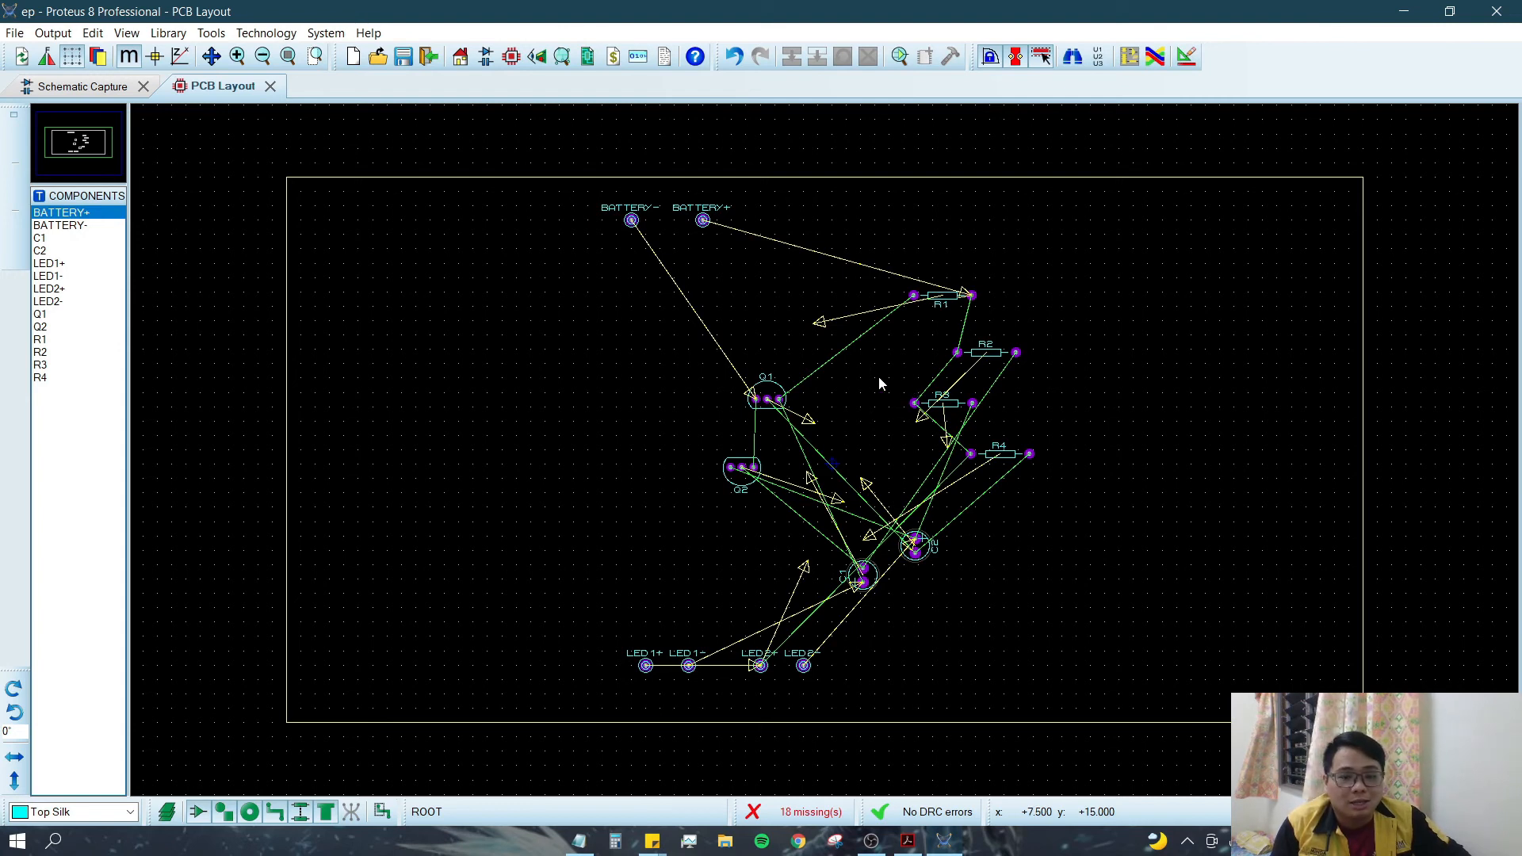
left_click(1184, 62)
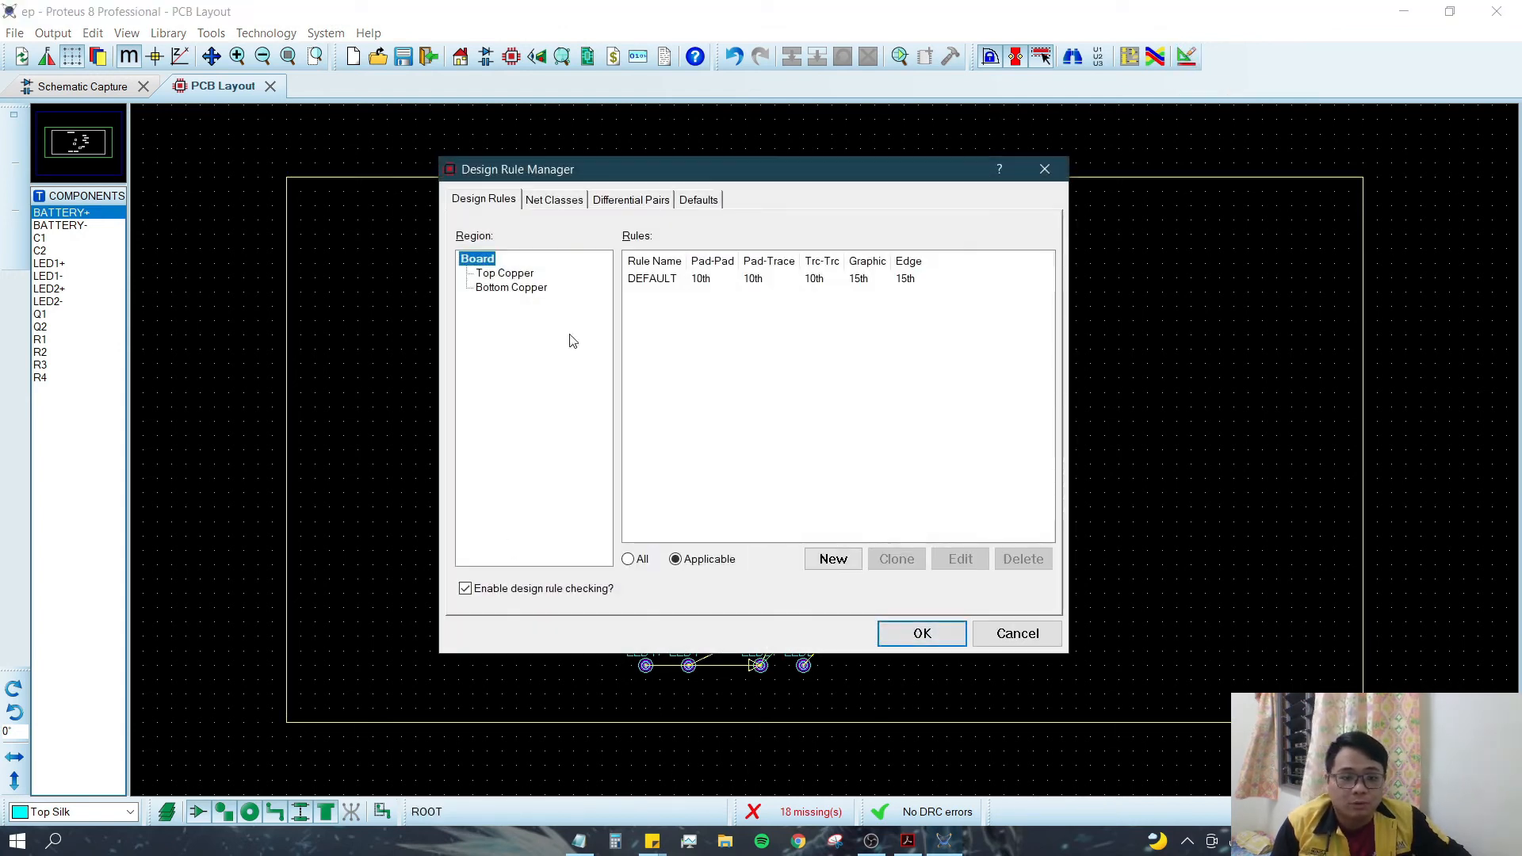
left_click(557, 201)
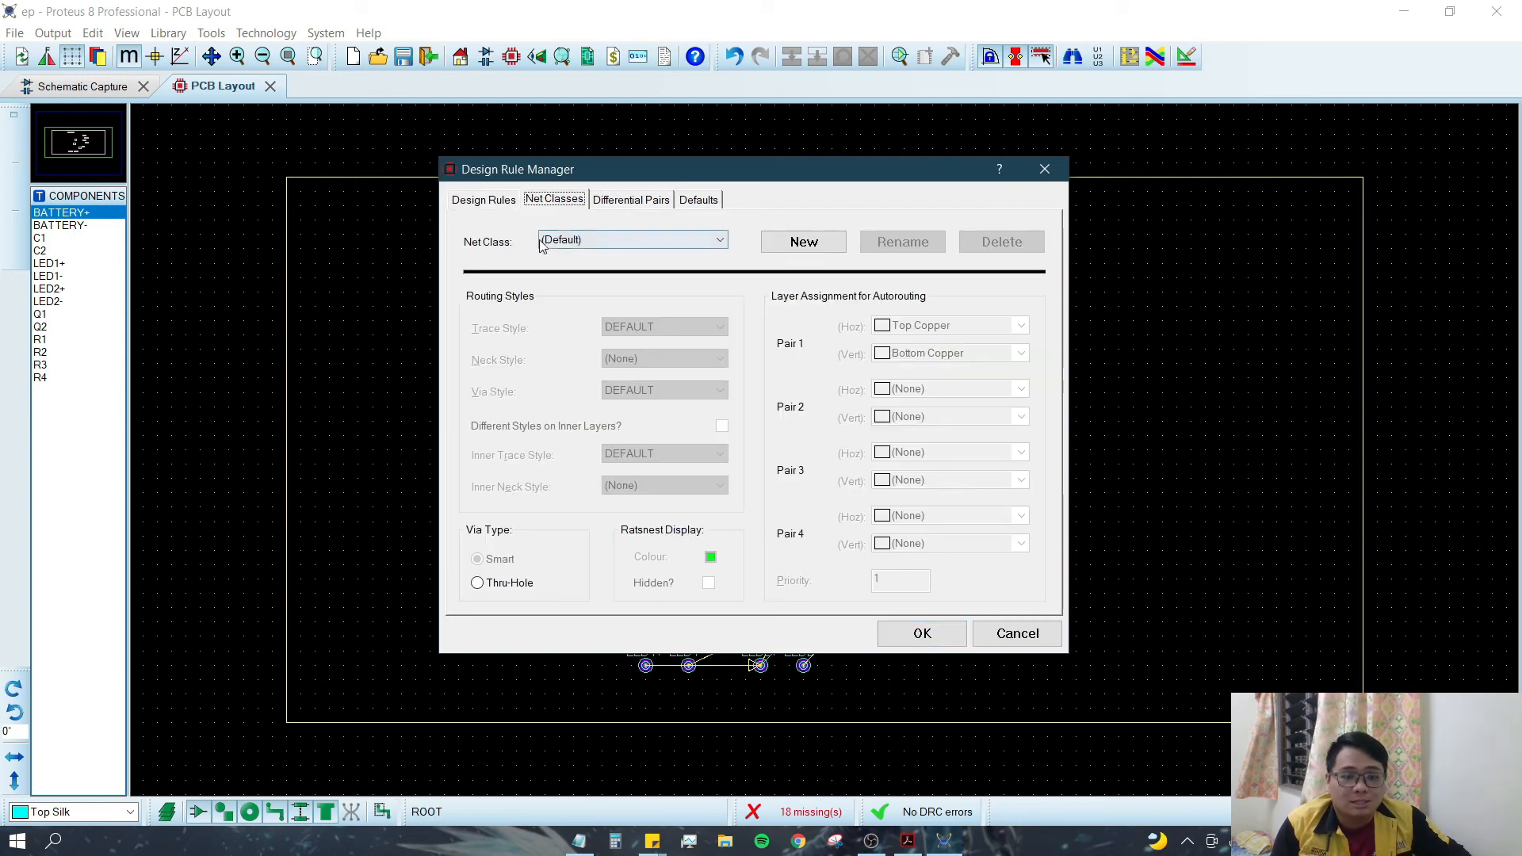
left_click(566, 245)
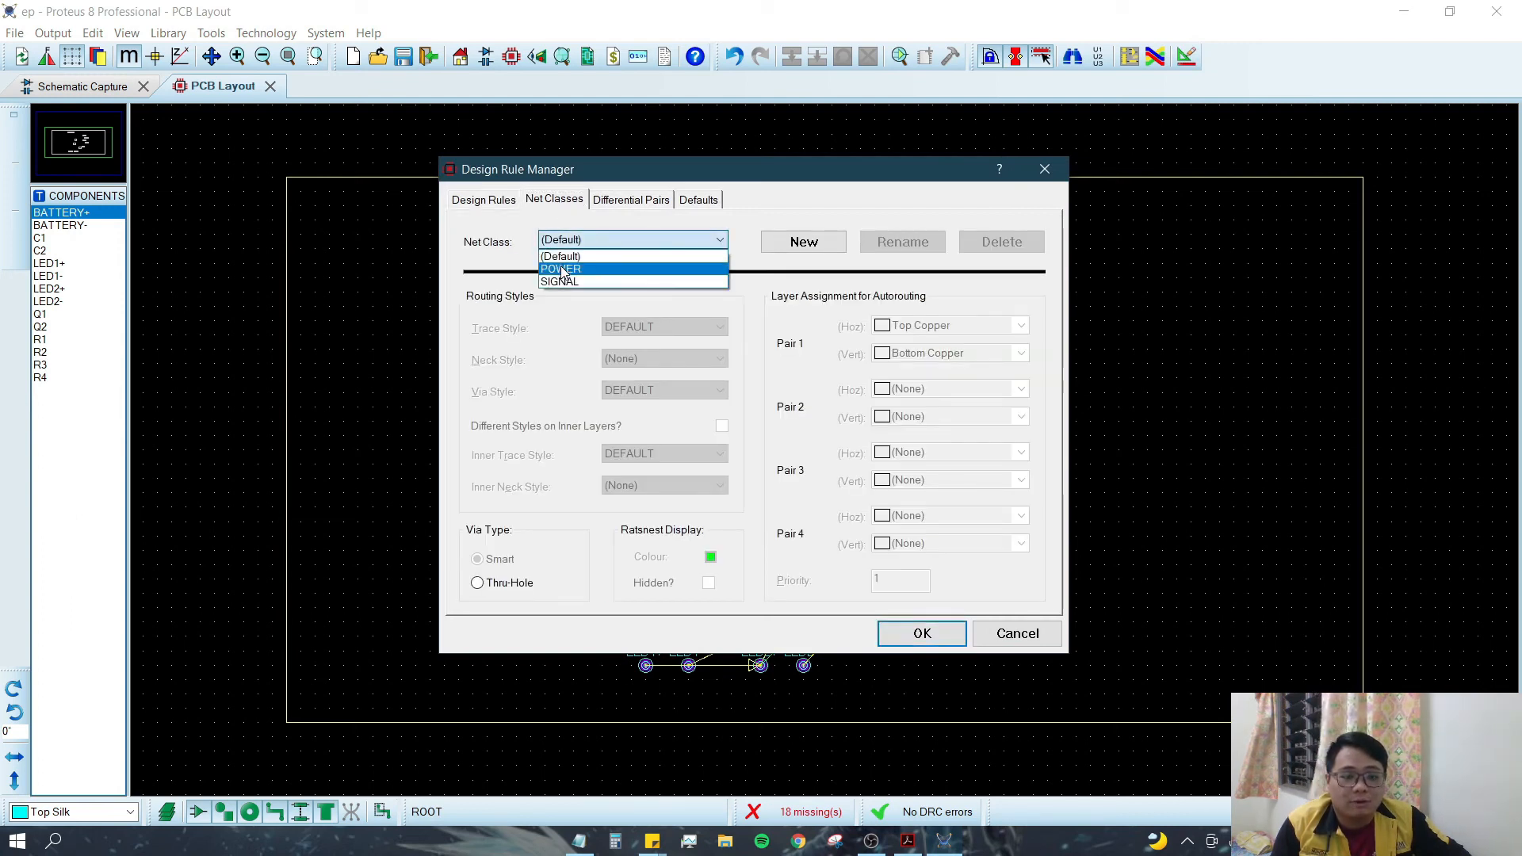
left_click(572, 266)
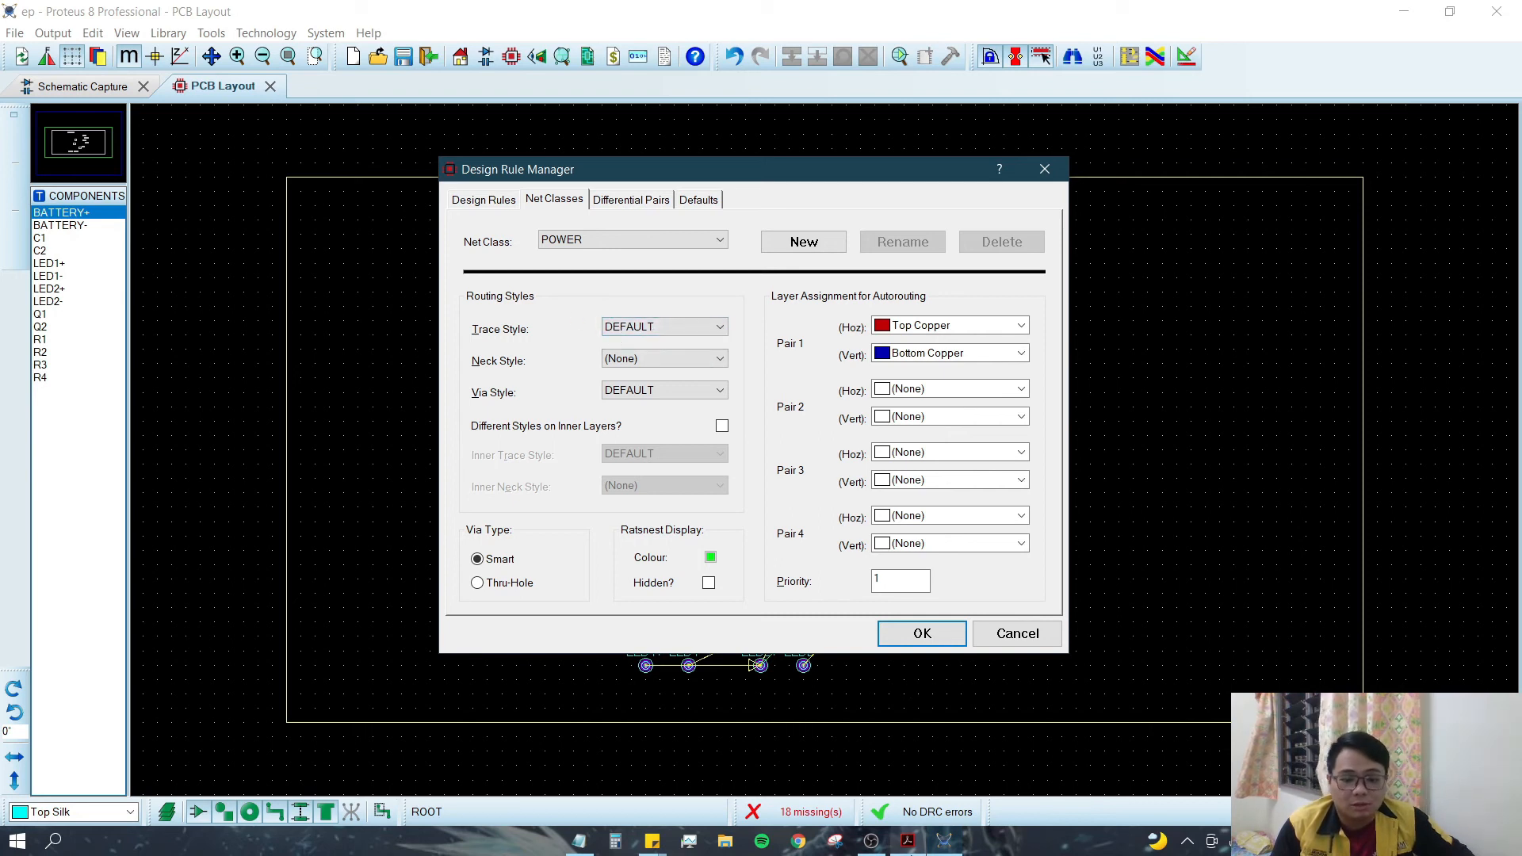
- Switch to mskmlab_2.pdf in Adobe Acrobat and look up the power track settings in Figure 7
mouse_move(907, 841)
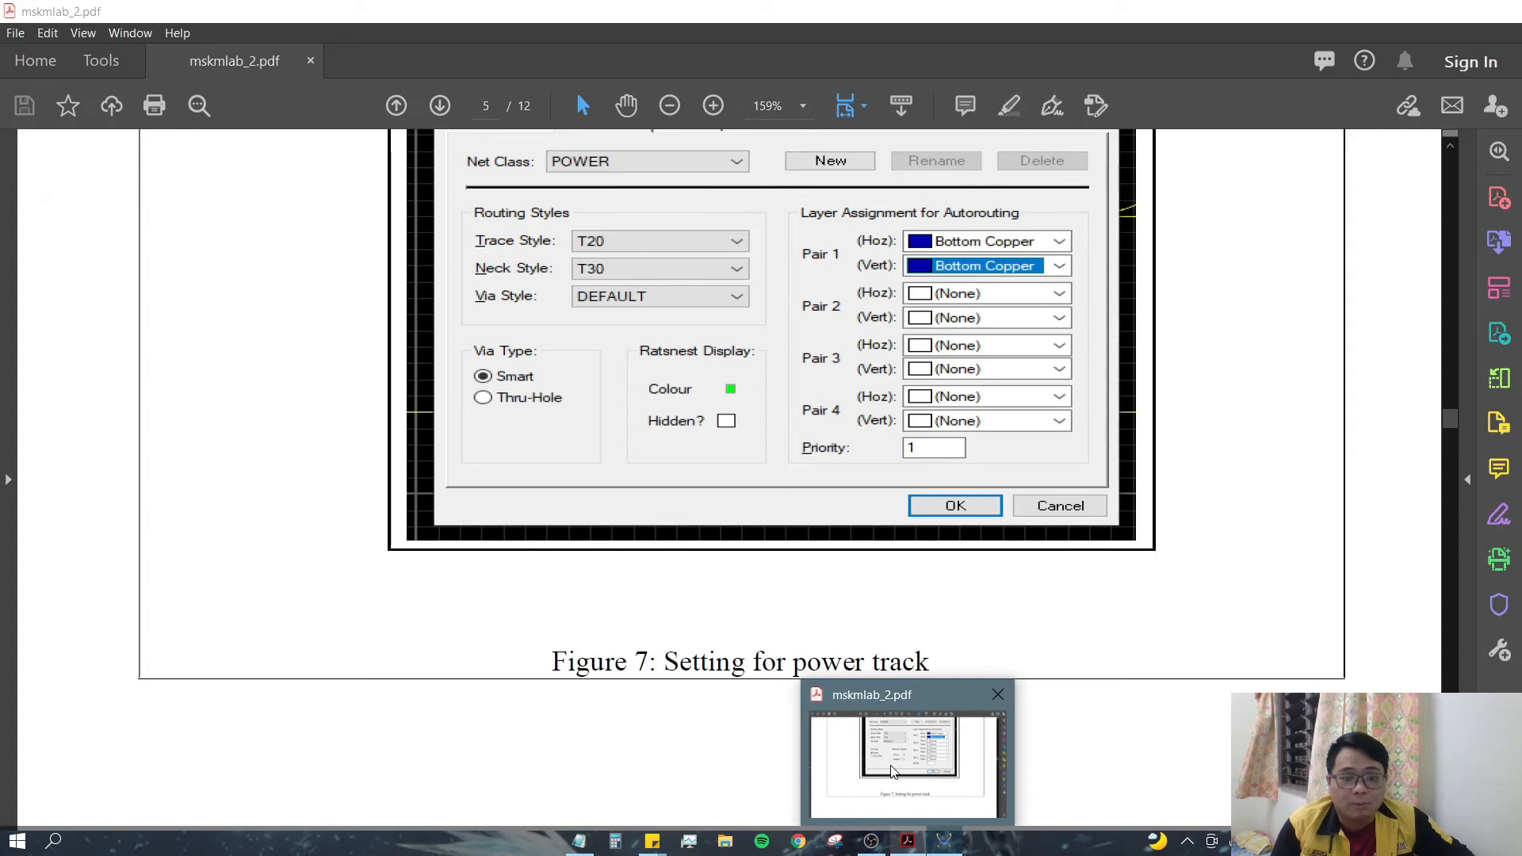
left_click(893, 772)
scroll(771, 523, "up", 6)
scroll(771, 523, "down", 3)
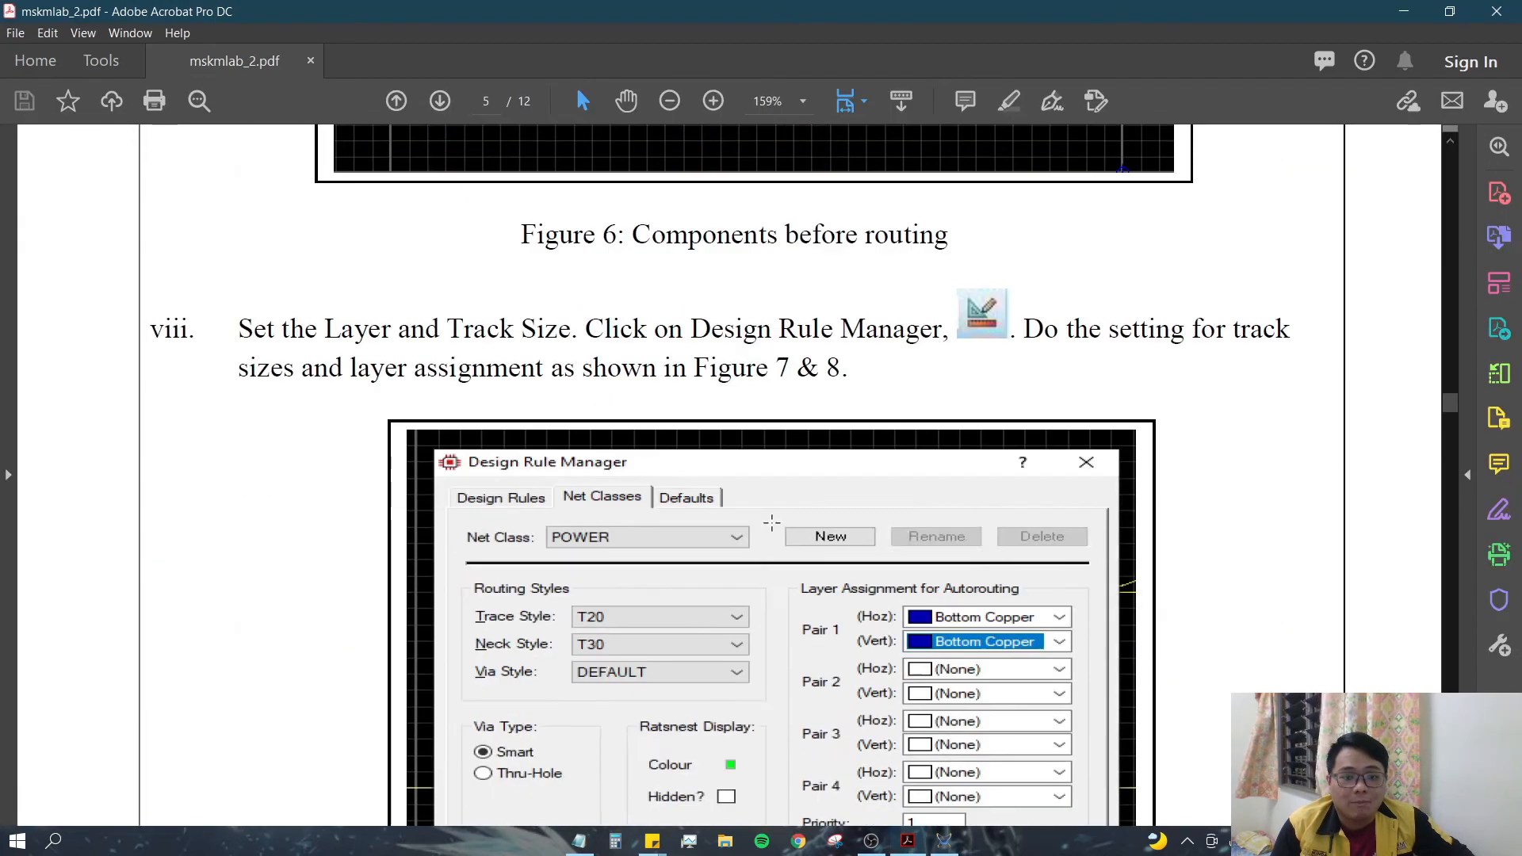
scroll(772, 524, "down", 3)
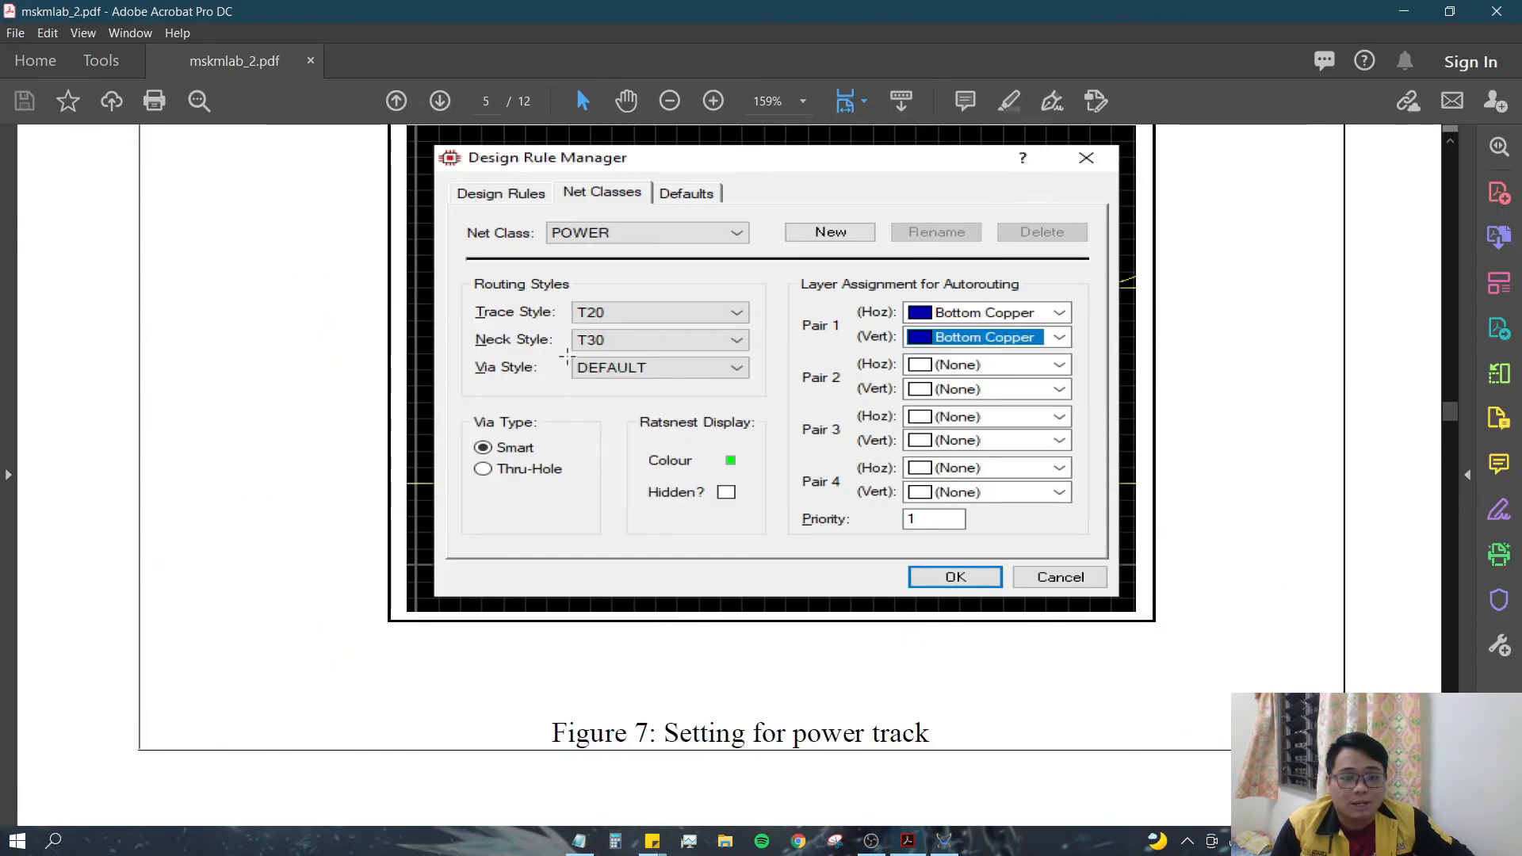
left_click(944, 841)
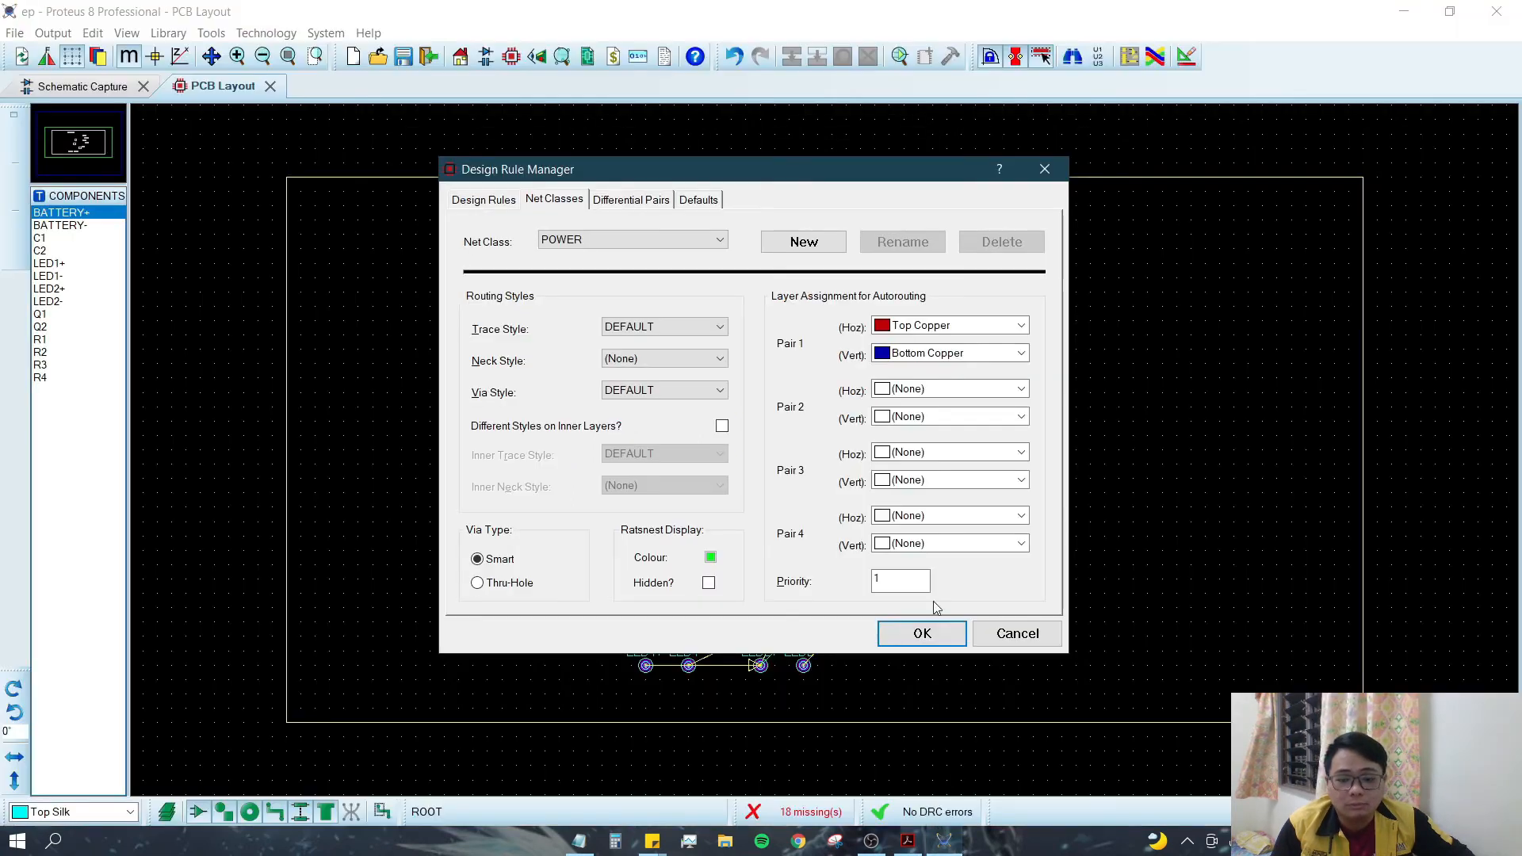
- Set the POWER class's trace style to T20, neck style to T30 and Pair 1 horizontal layer to Bottom Copper
left_click(630, 328)
scroll(623, 416, "down", 3)
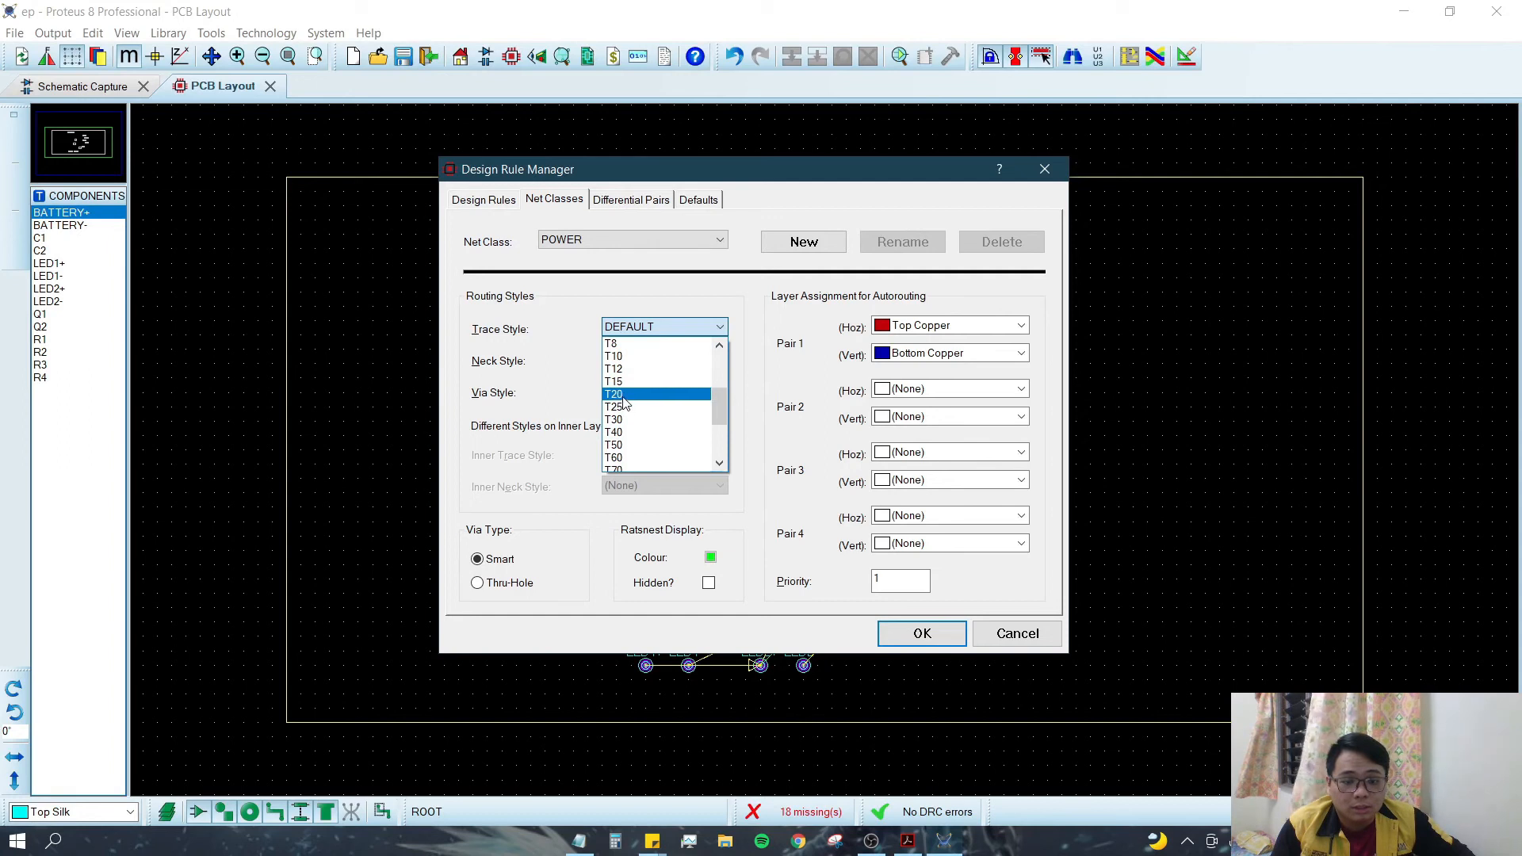
left_click(624, 395)
left_click(634, 359)
scroll(633, 470, "down", 3)
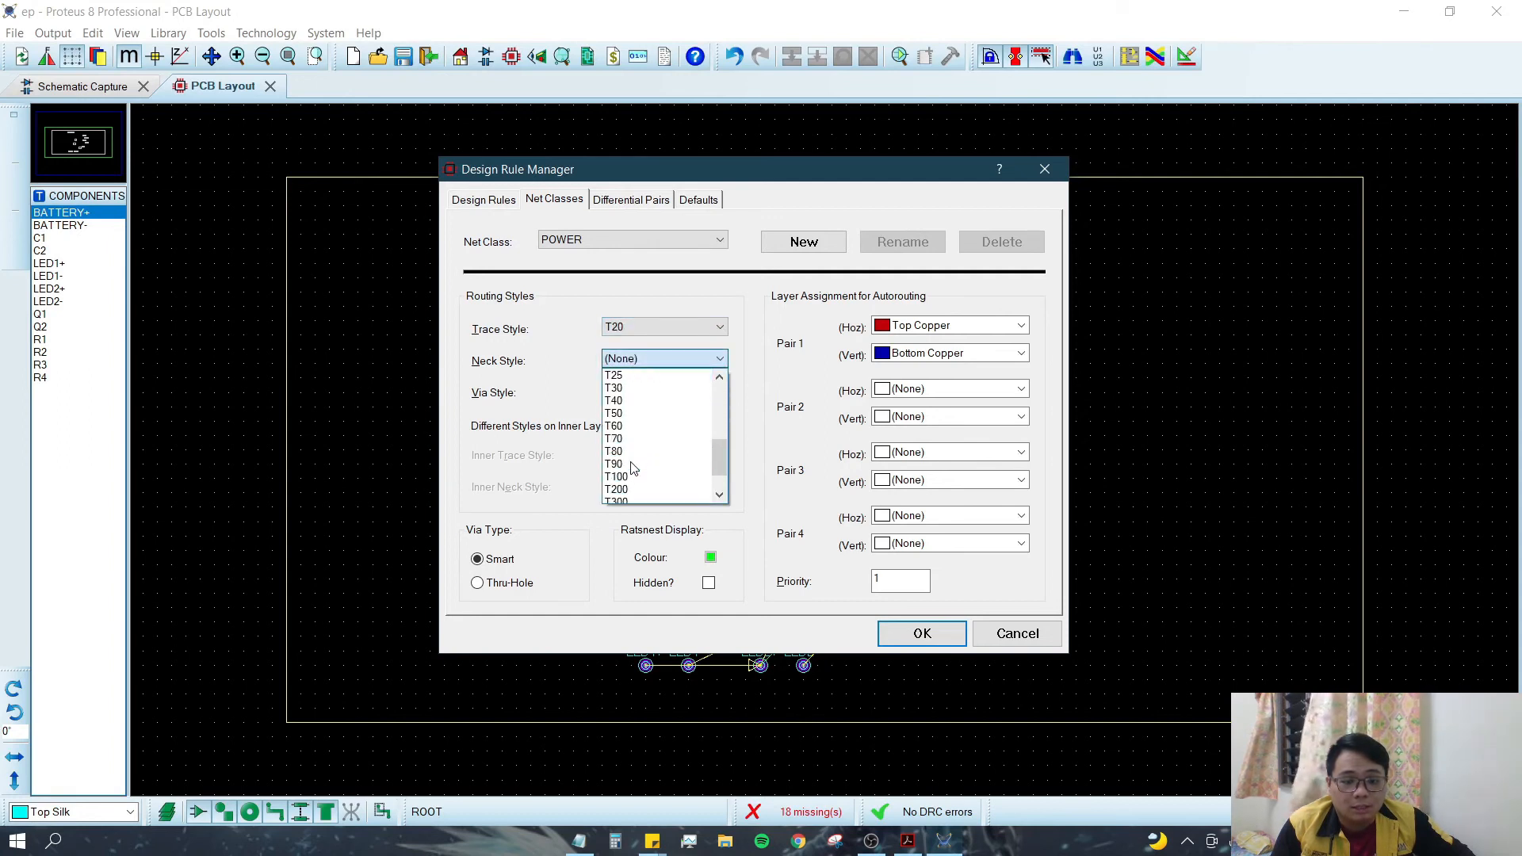
left_click(619, 388)
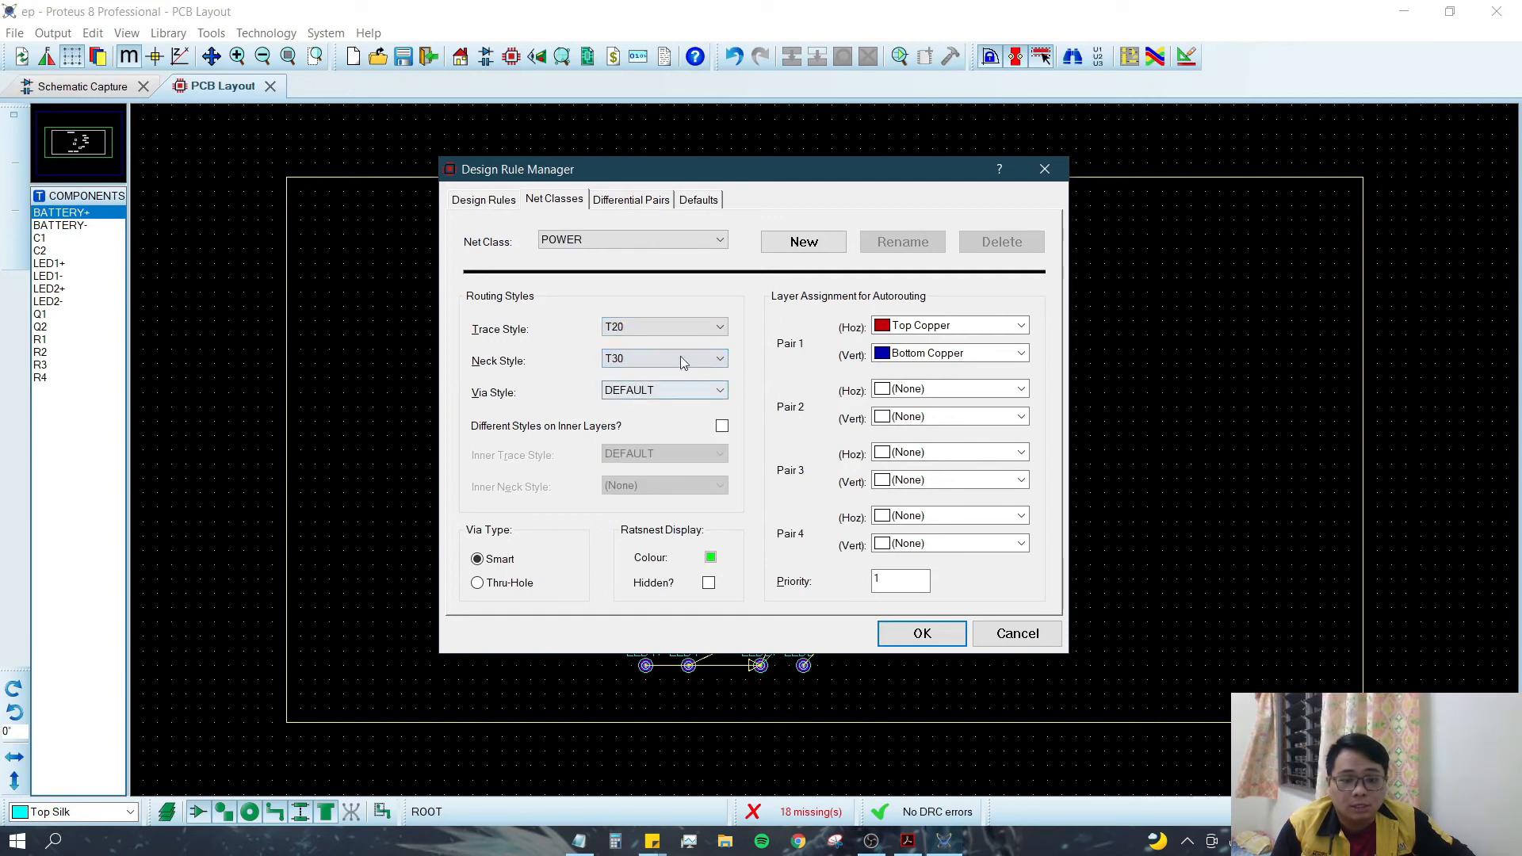
left_click(913, 325)
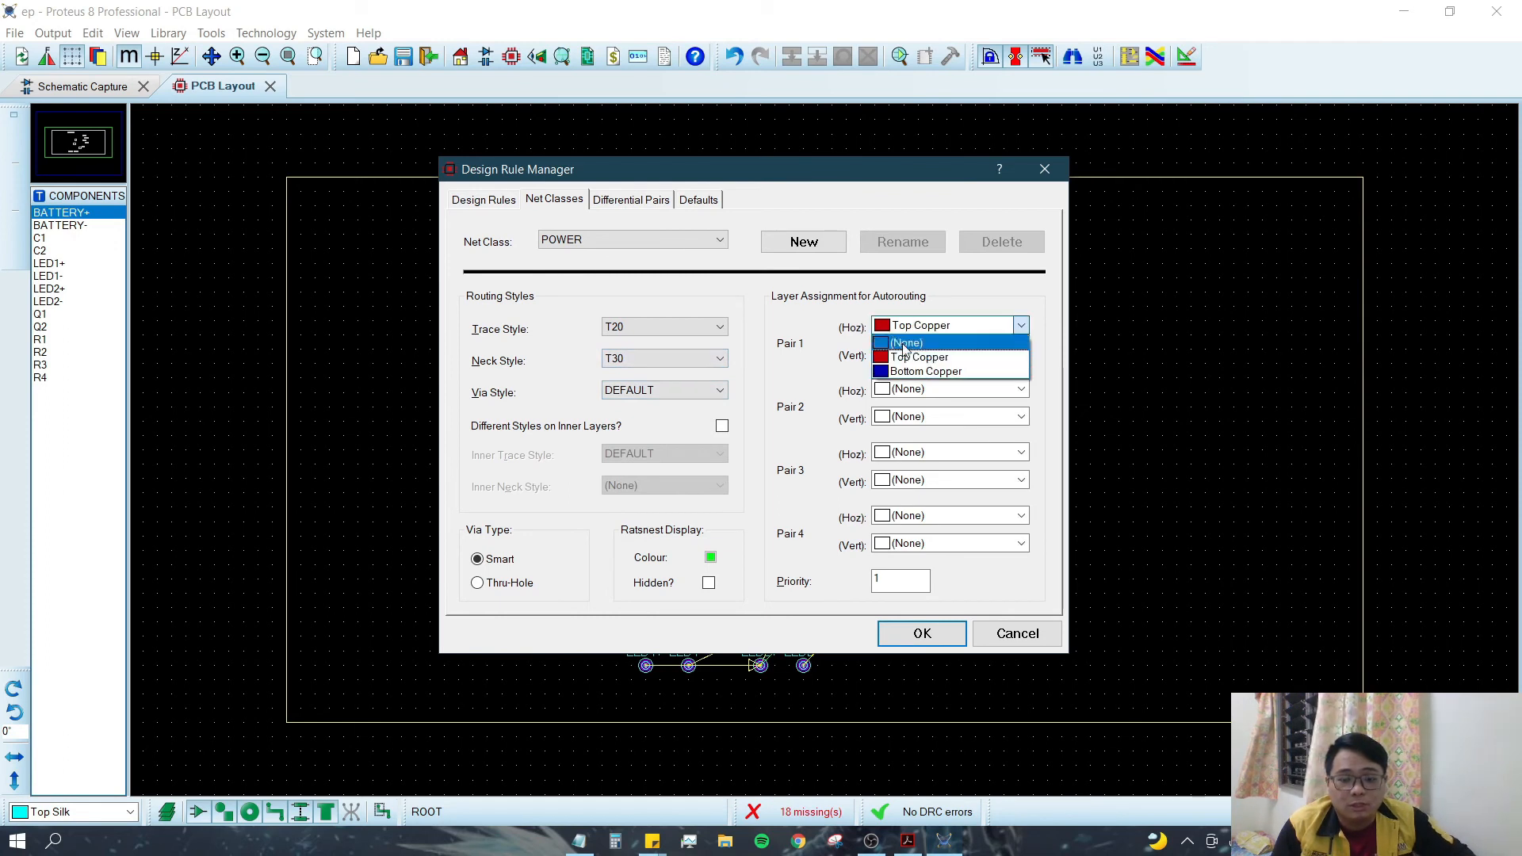
left_click(892, 372)
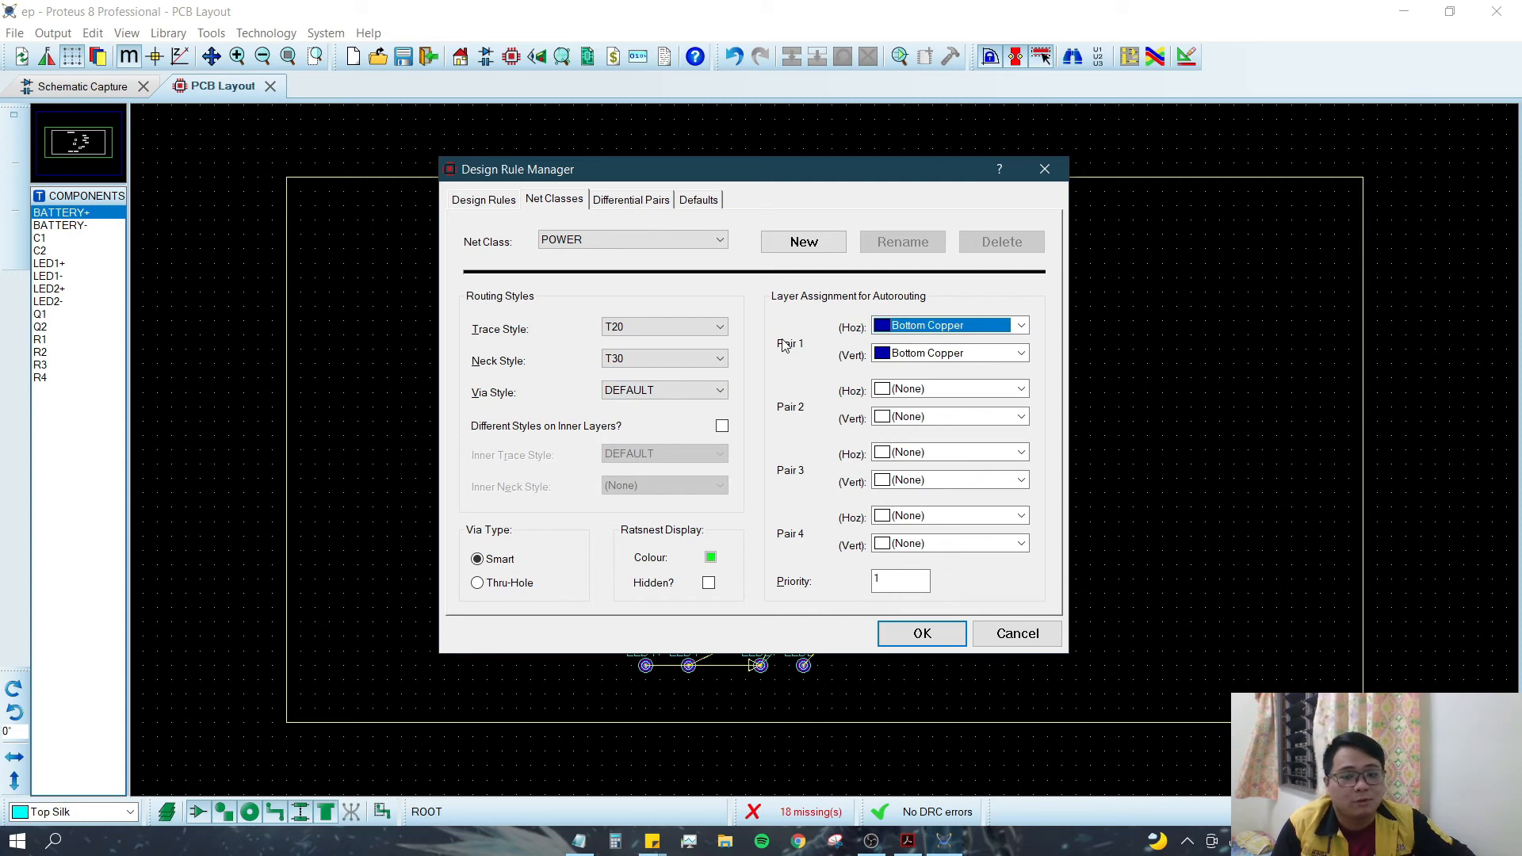
- Choose the SIGNAL net class and set its Pair 1 horizontal layer to Bottom Copper
left_click(611, 240)
left_click(571, 281)
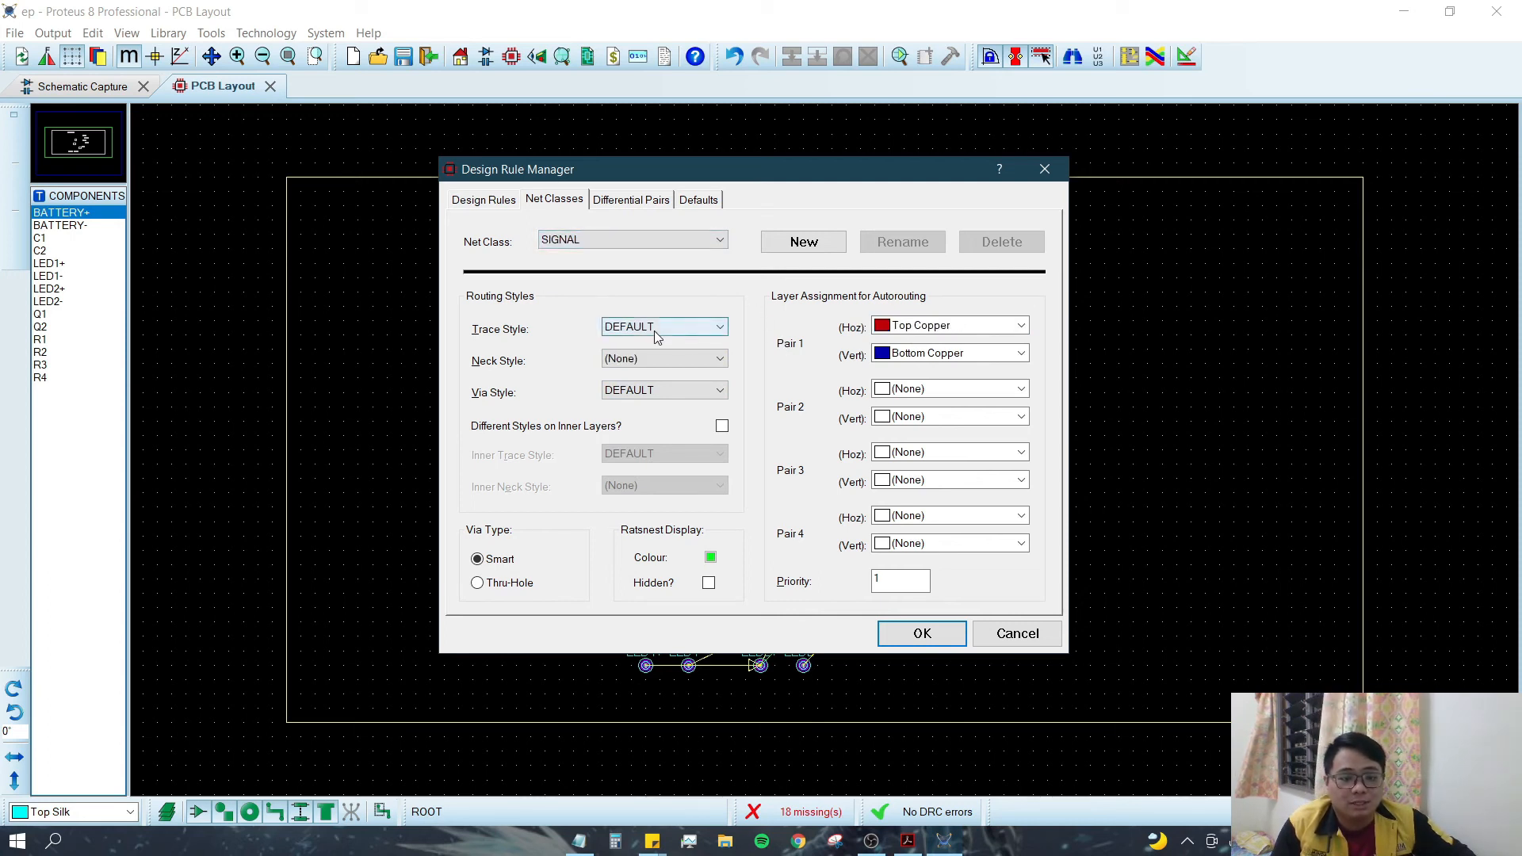
left_click(926, 329)
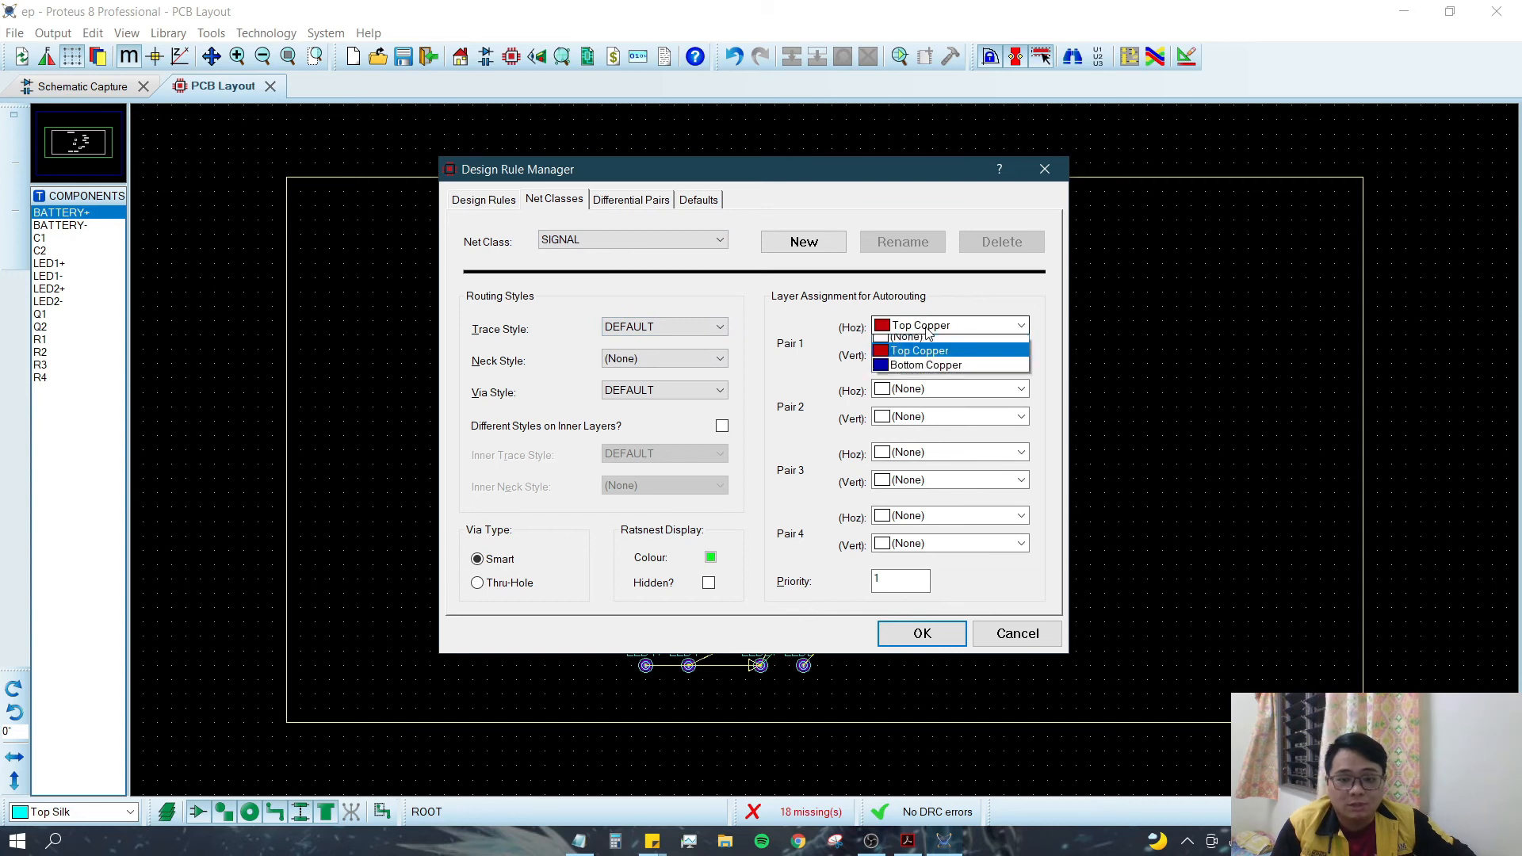
left_click(917, 372)
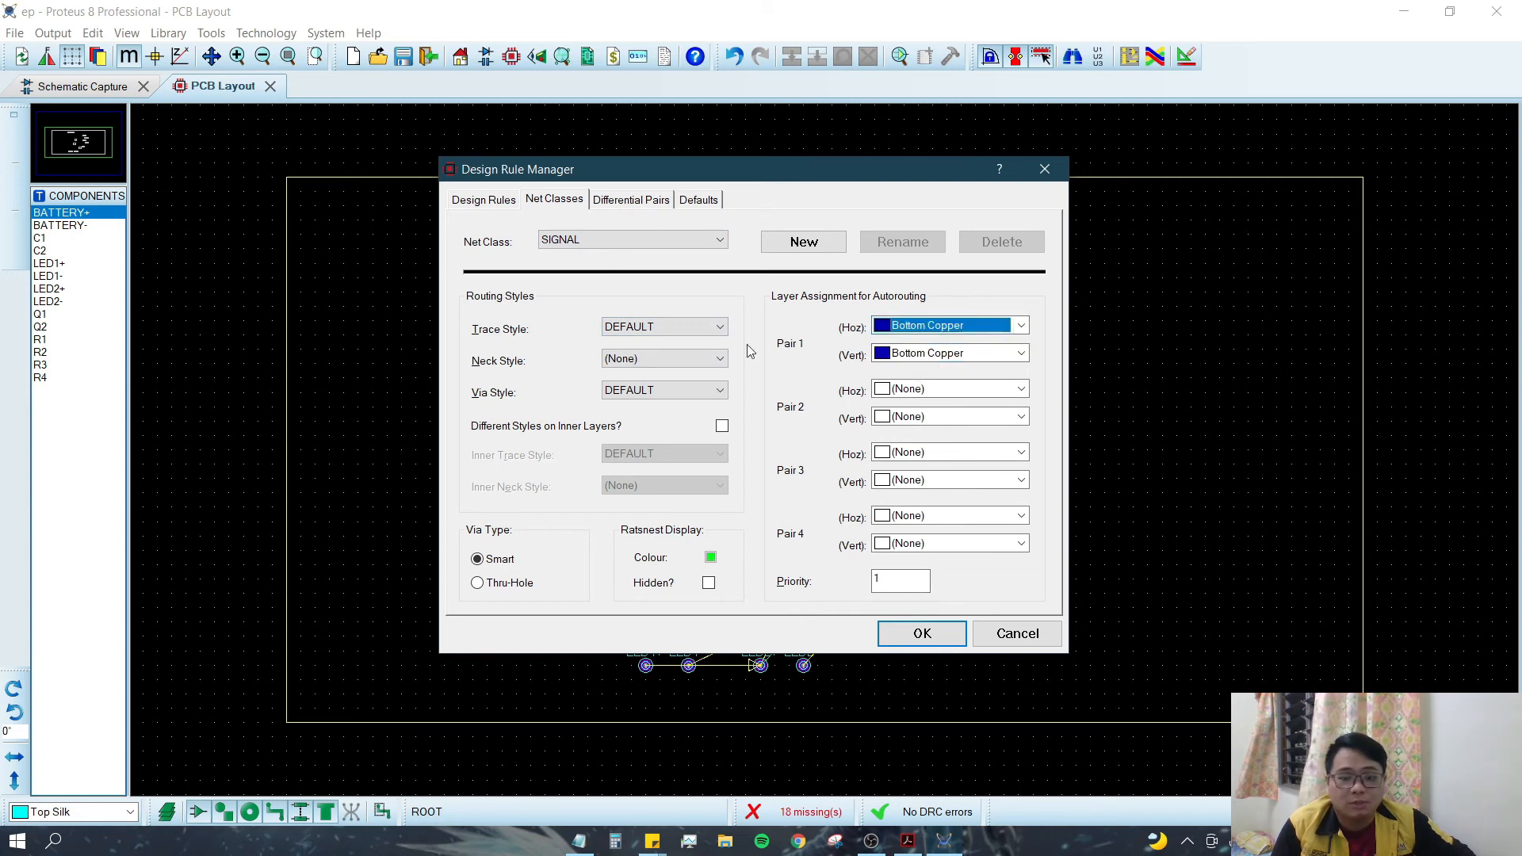
- Look up the SIGNAL net class track settings in mskmlab_2.pdf in Adobe Acrobat and return to the Proteus PCB layout
left_click(908, 840)
scroll(800, 530, "down", 10)
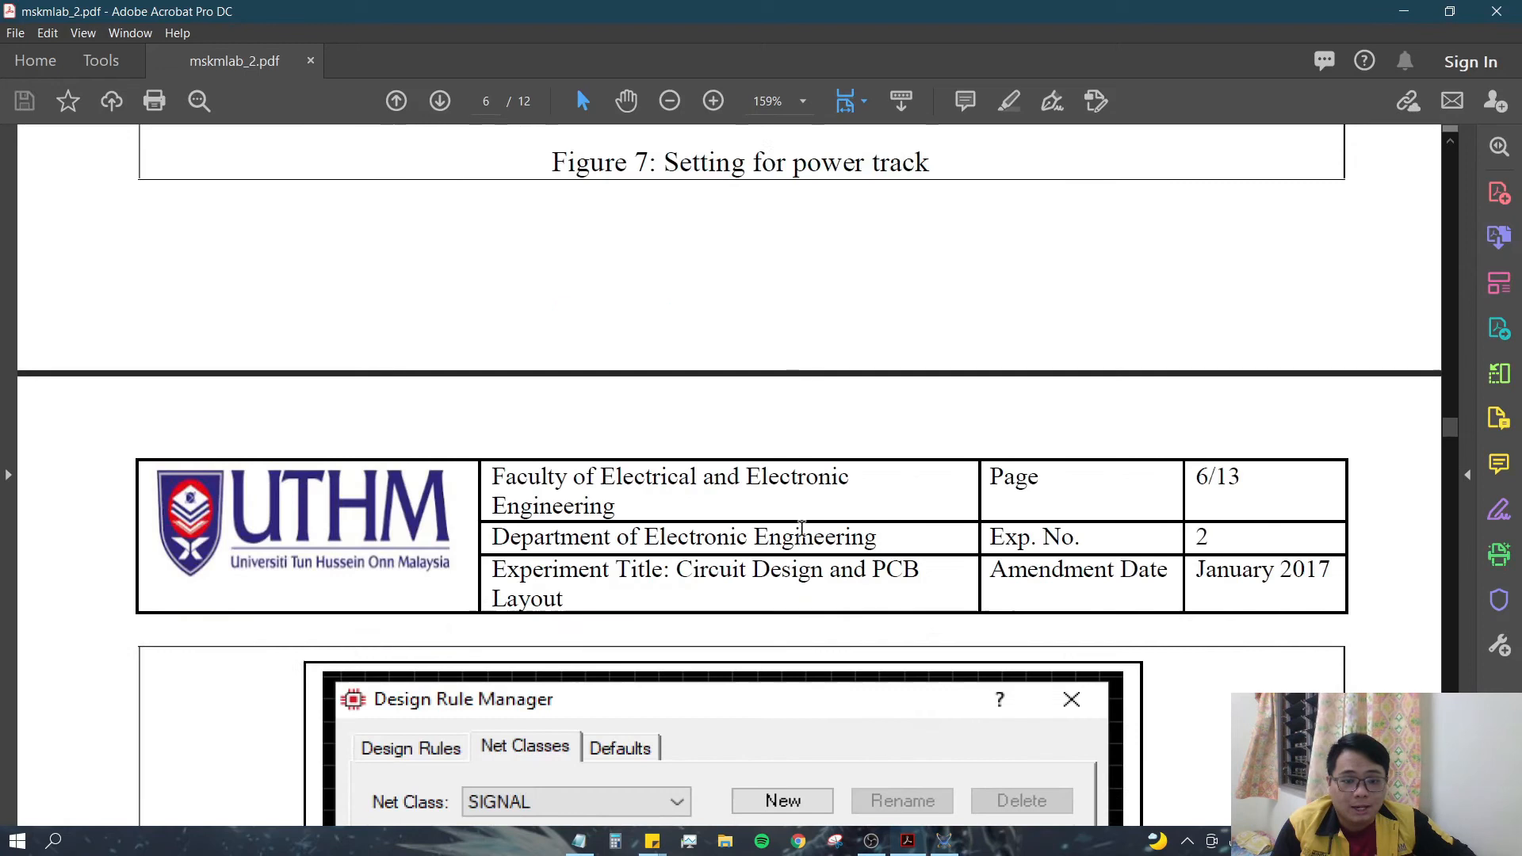
left_click(943, 840)
- Set the SIGNAL class's trace style to T25, choose its neck style from the T-series track styles, and apply the design rules
left_click(632, 333)
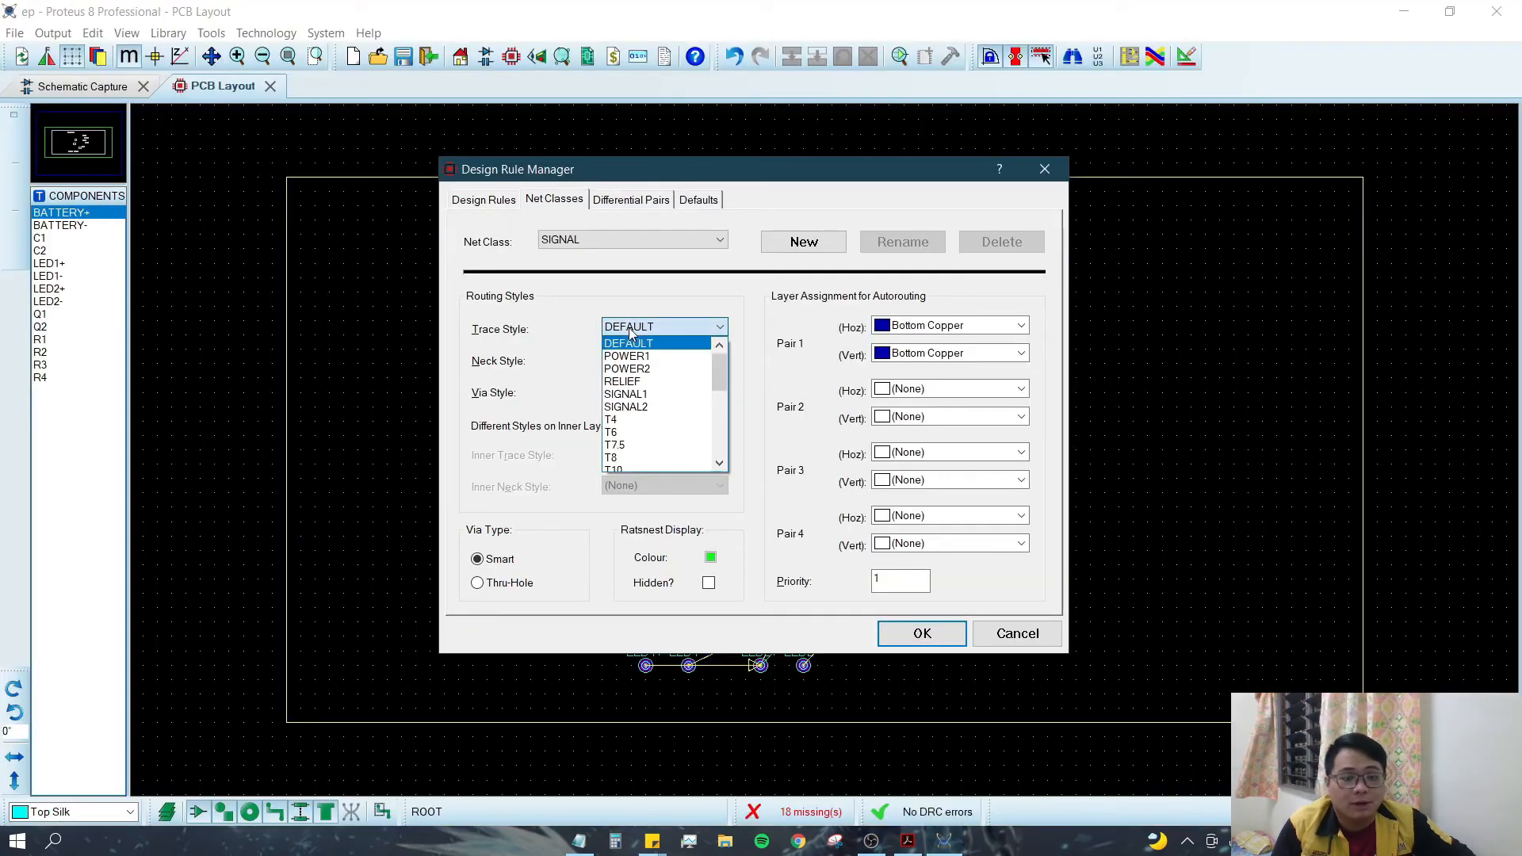
scroll(634, 396, "down", 3)
left_click(626, 401)
left_click(640, 362)
scroll(626, 444, "down", 5)
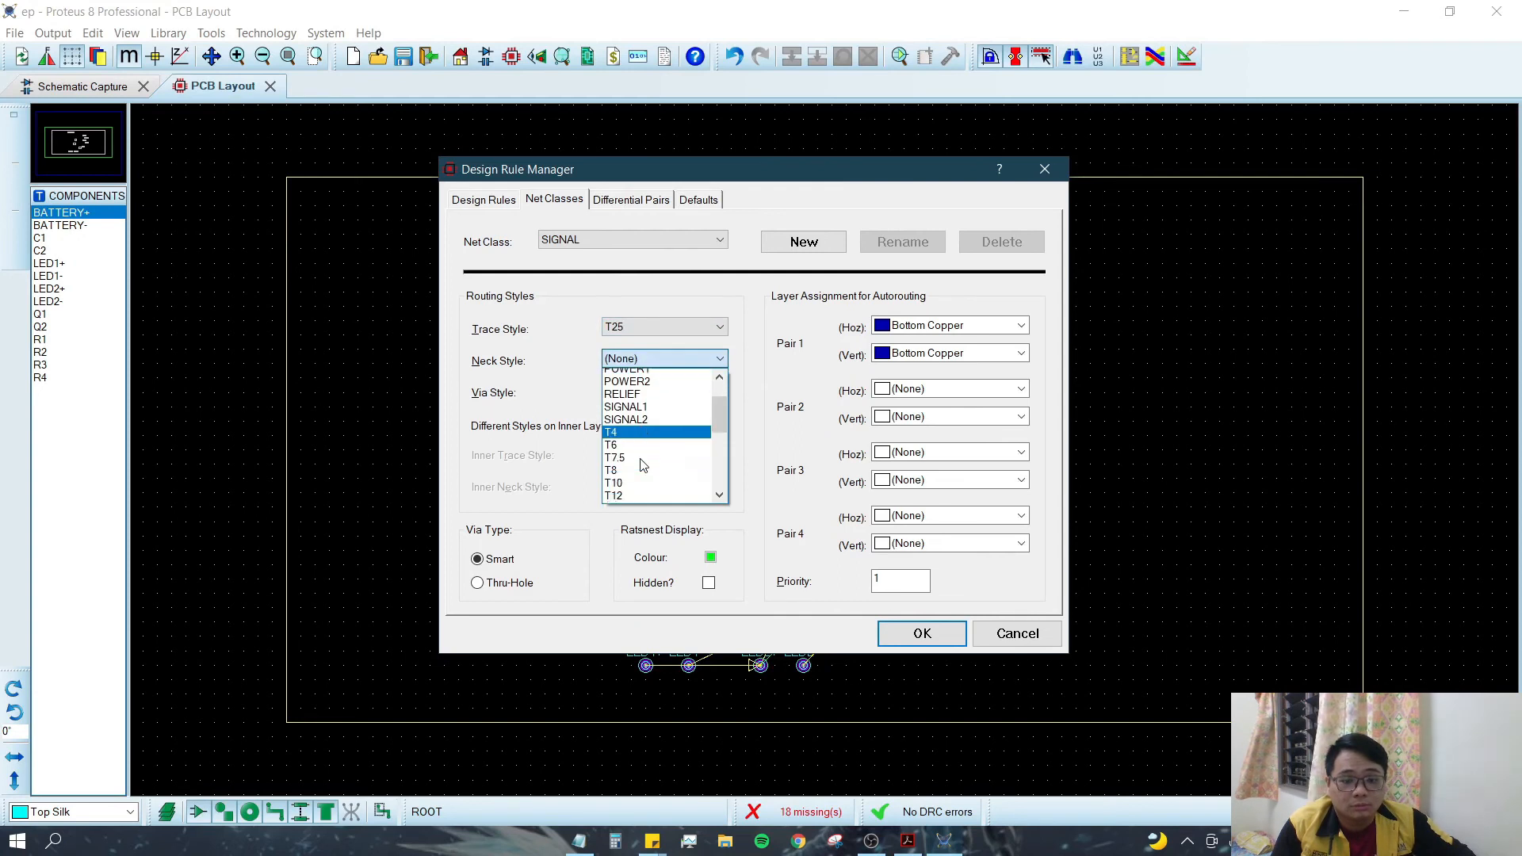
left_click(626, 444)
left_click(919, 633)
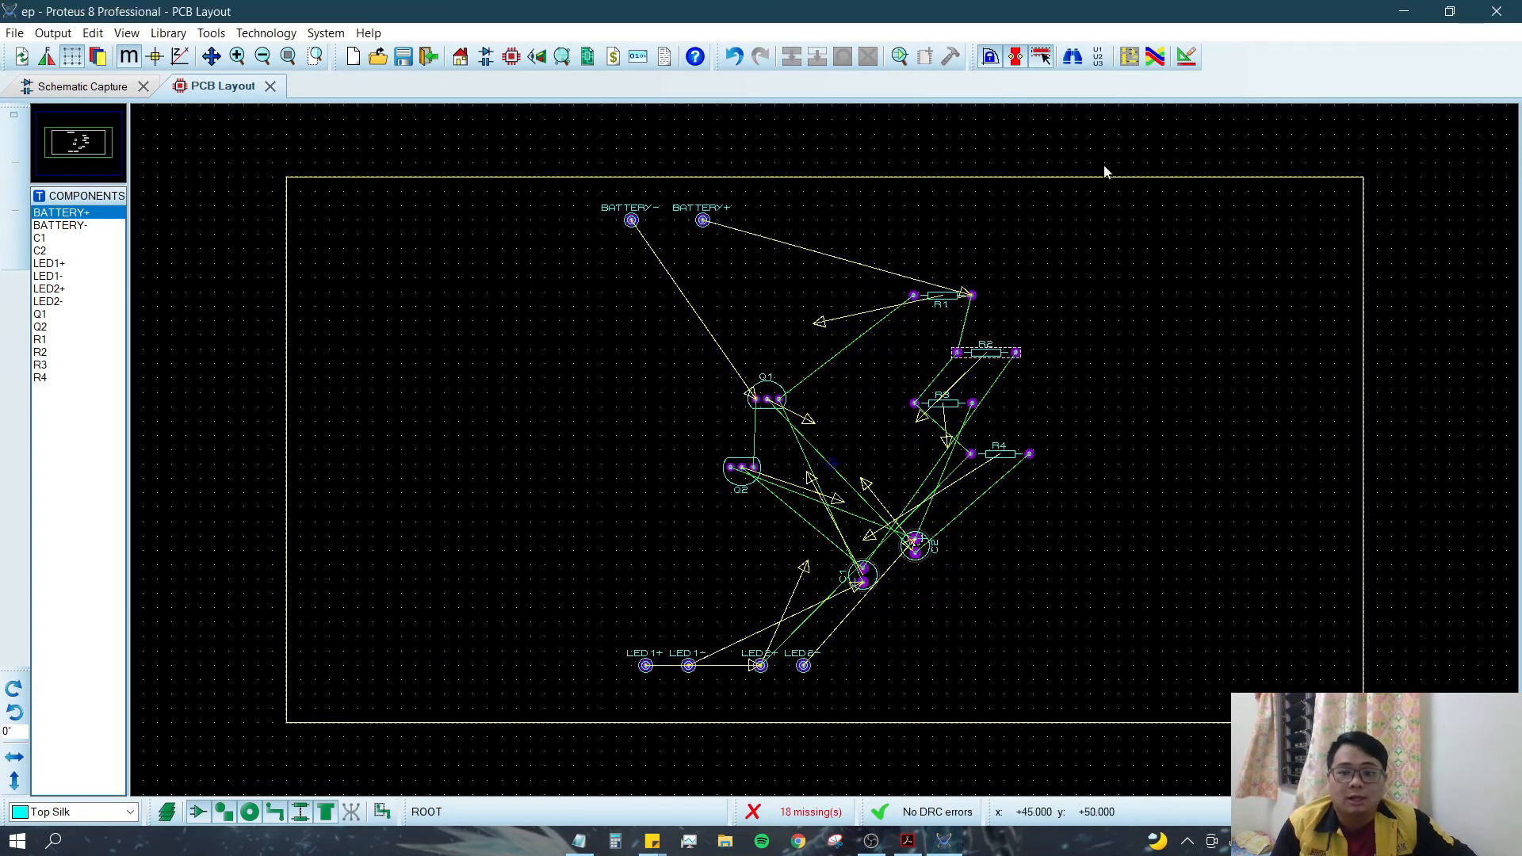
- Autoroute the board with the basic schedule and the default router settings
left_click(1155, 58)
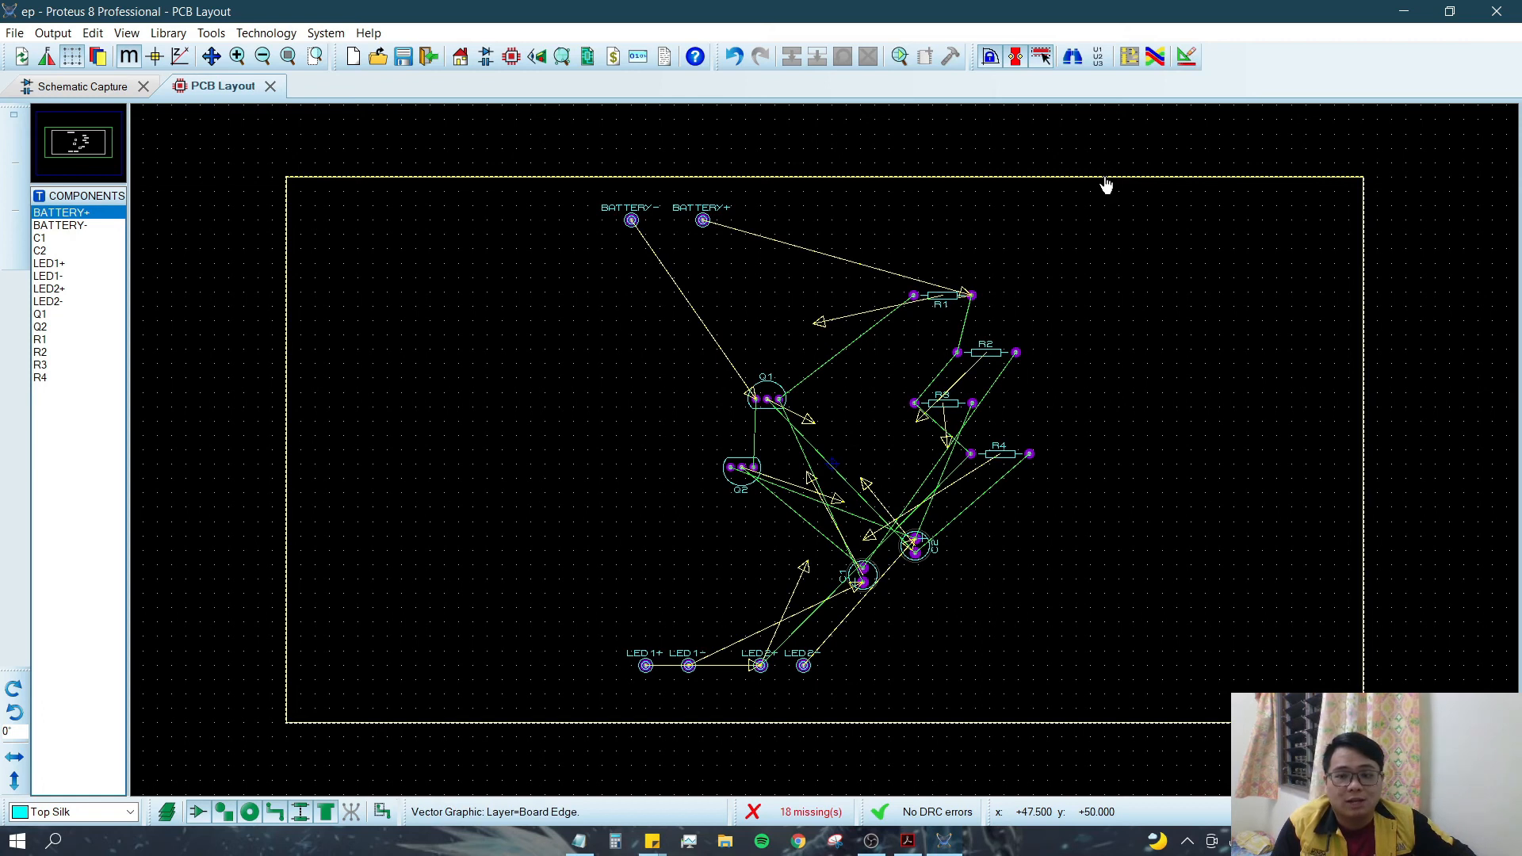
left_click(1156, 57)
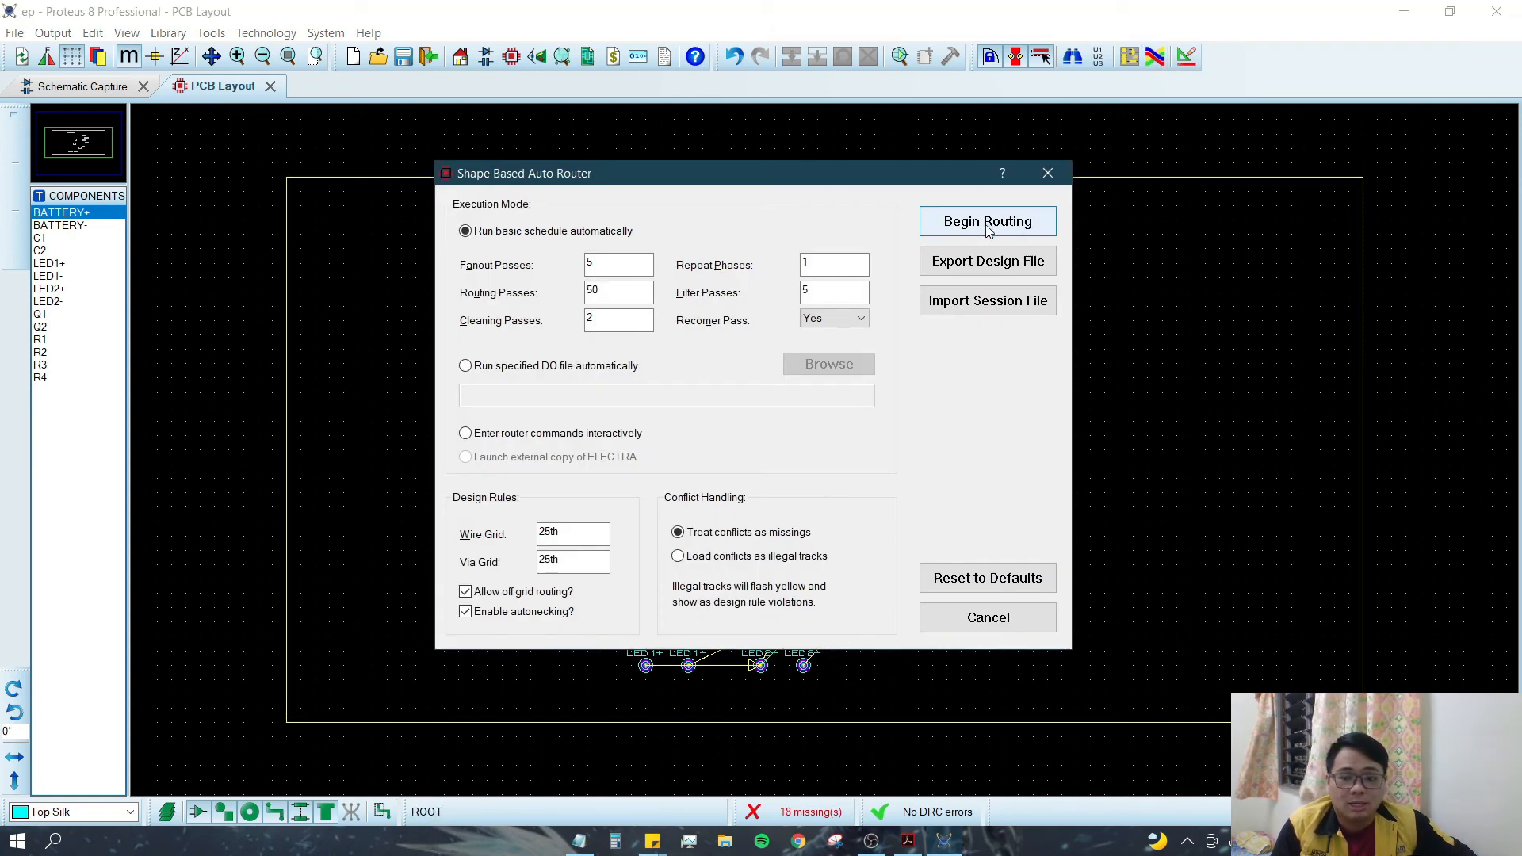
left_click(987, 226)
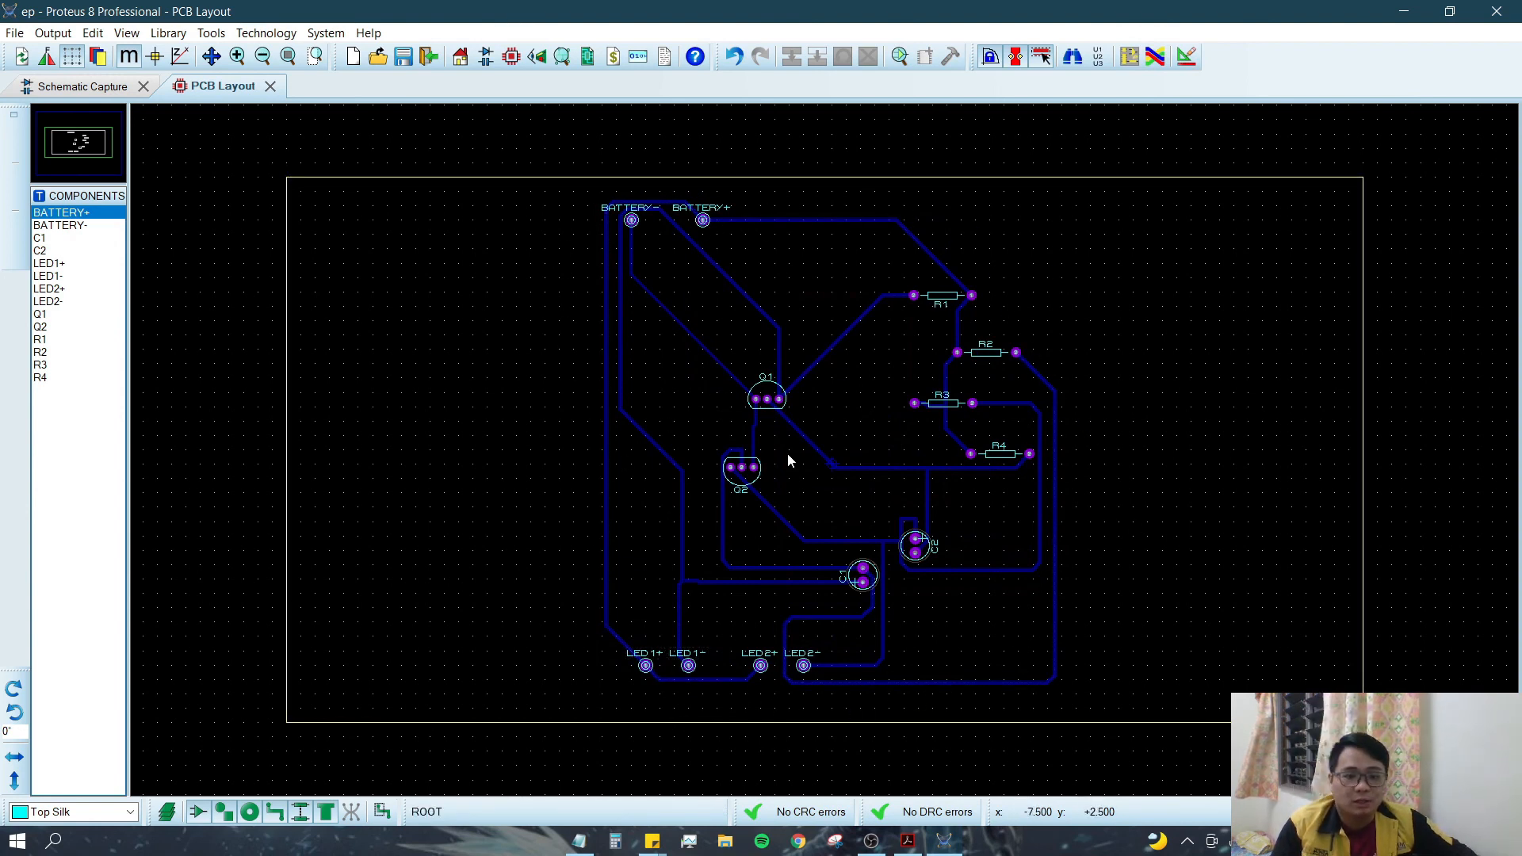
- Show the routed board in the 3D Visualizer and examine the component placement from a tilted angle
left_click(542, 60)
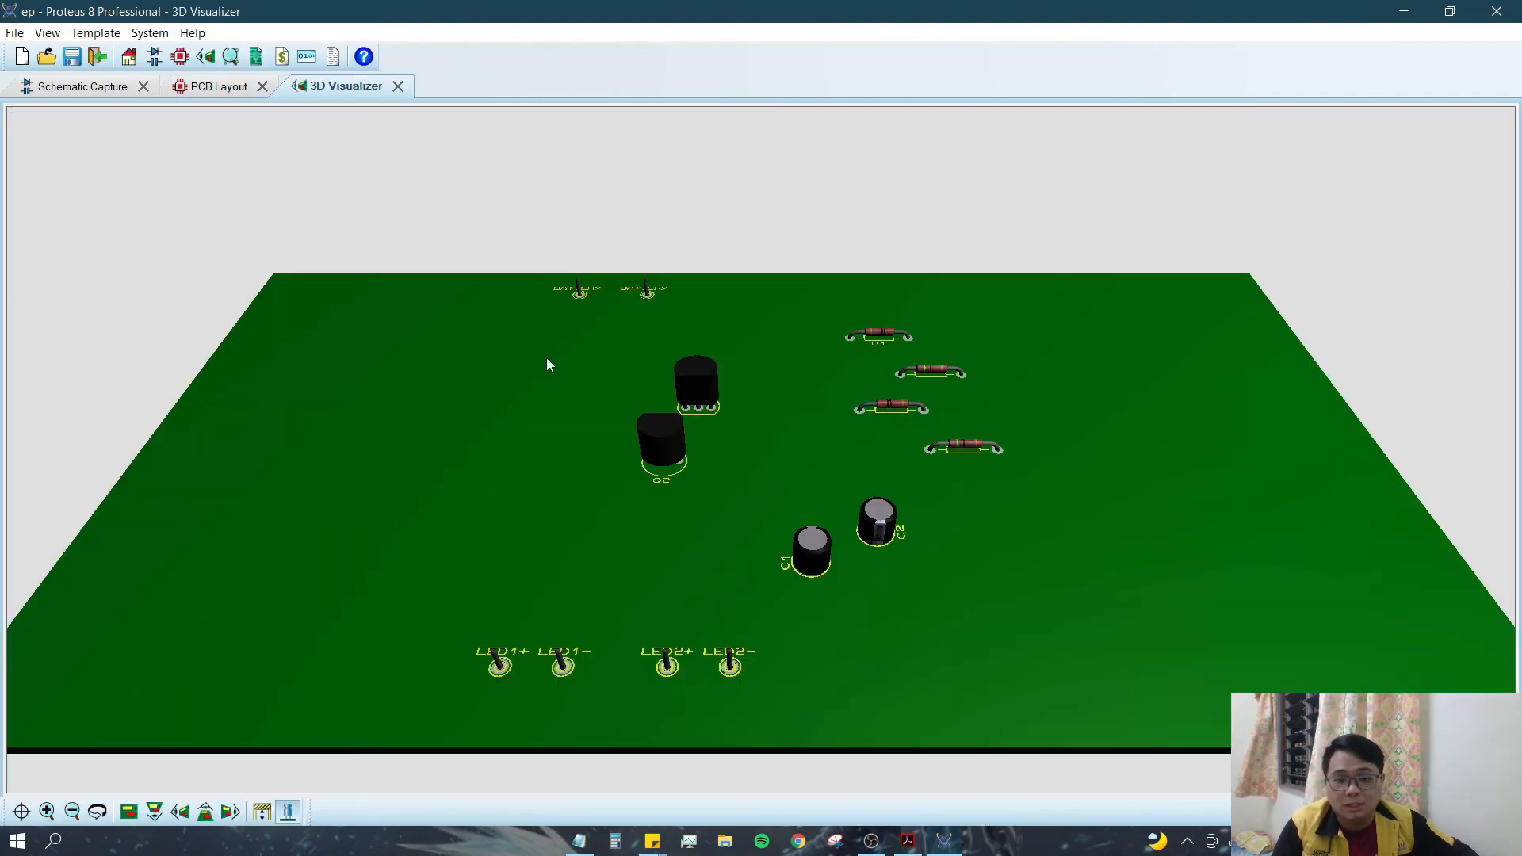
middle_click(788, 304)
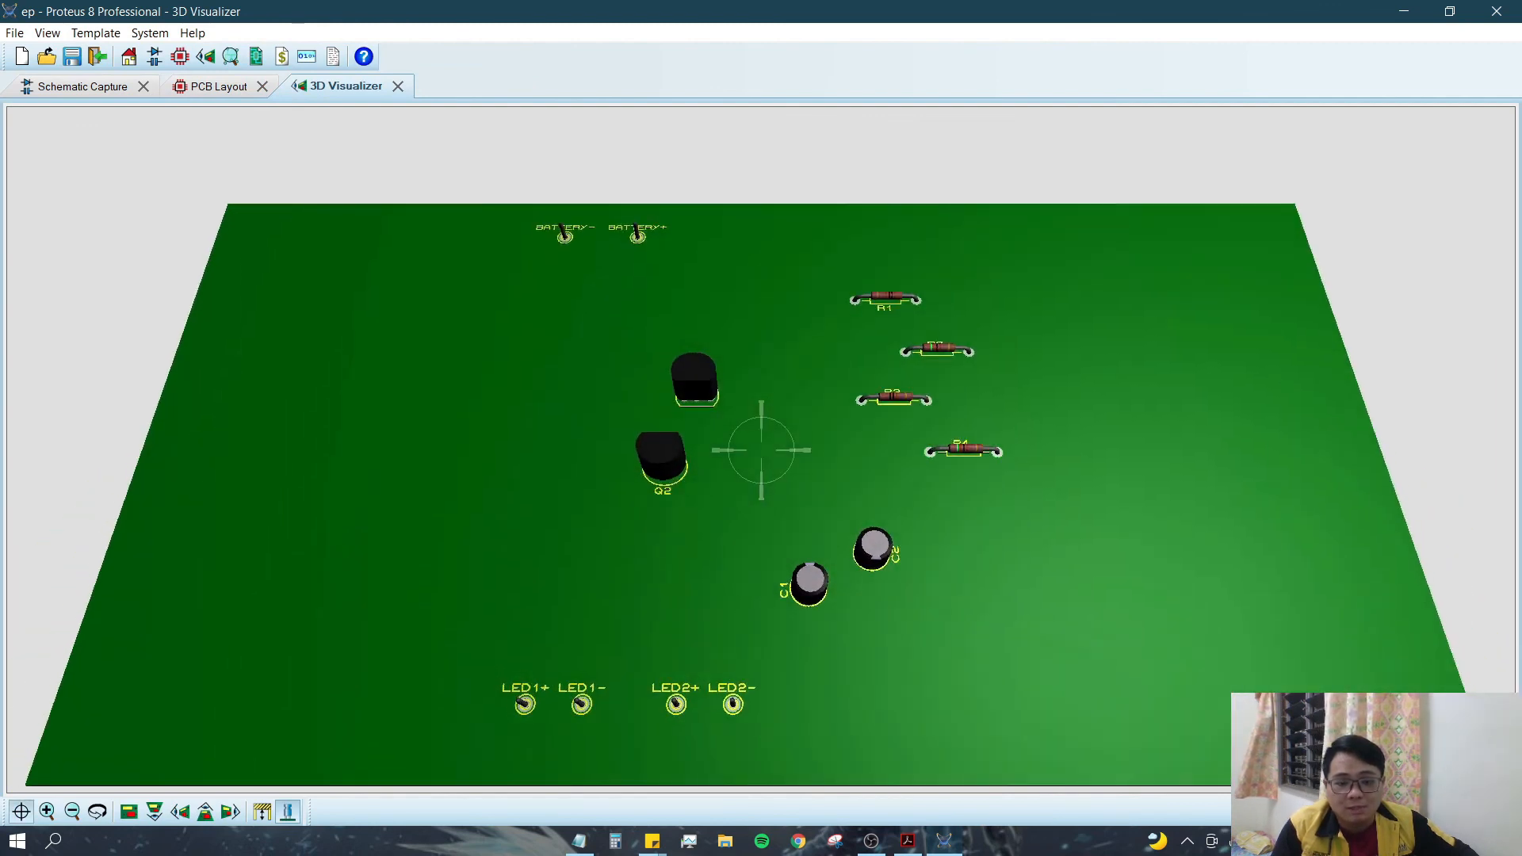
mouse_move(761, 450)
left_mouse_down()
mouse_move(760, 498)
mouse_move(769, 238)
mouse_move(761, 630)
mouse_move(756, 440)
left_mouse_up()
right_click(761, 450)
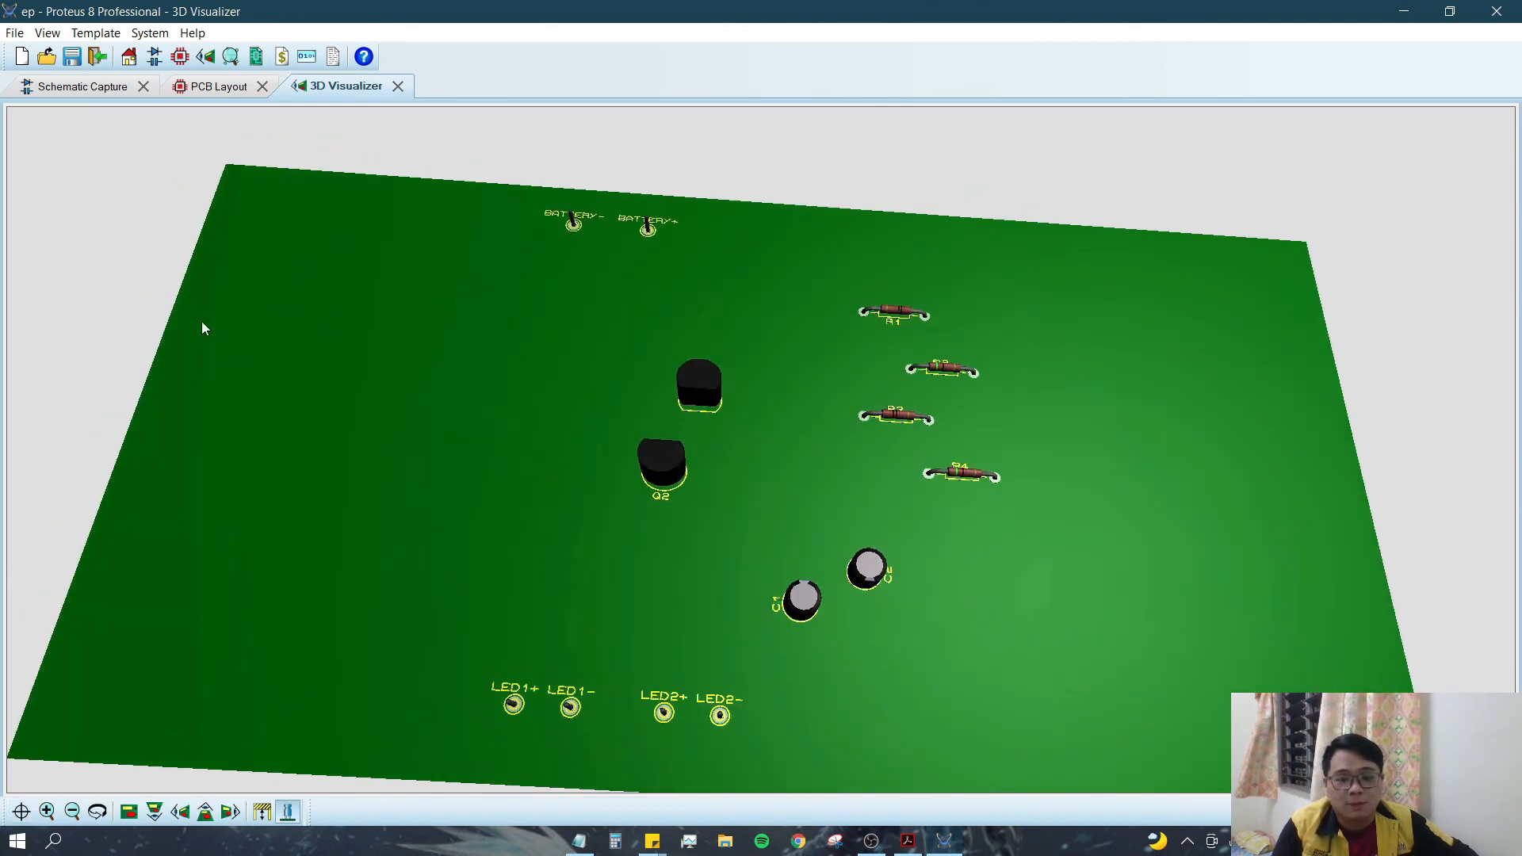
- Narrow the board edge in the PCB layout from both sides to fit closely around the routed circuit, and check the board in 3D
left_click(227, 90)
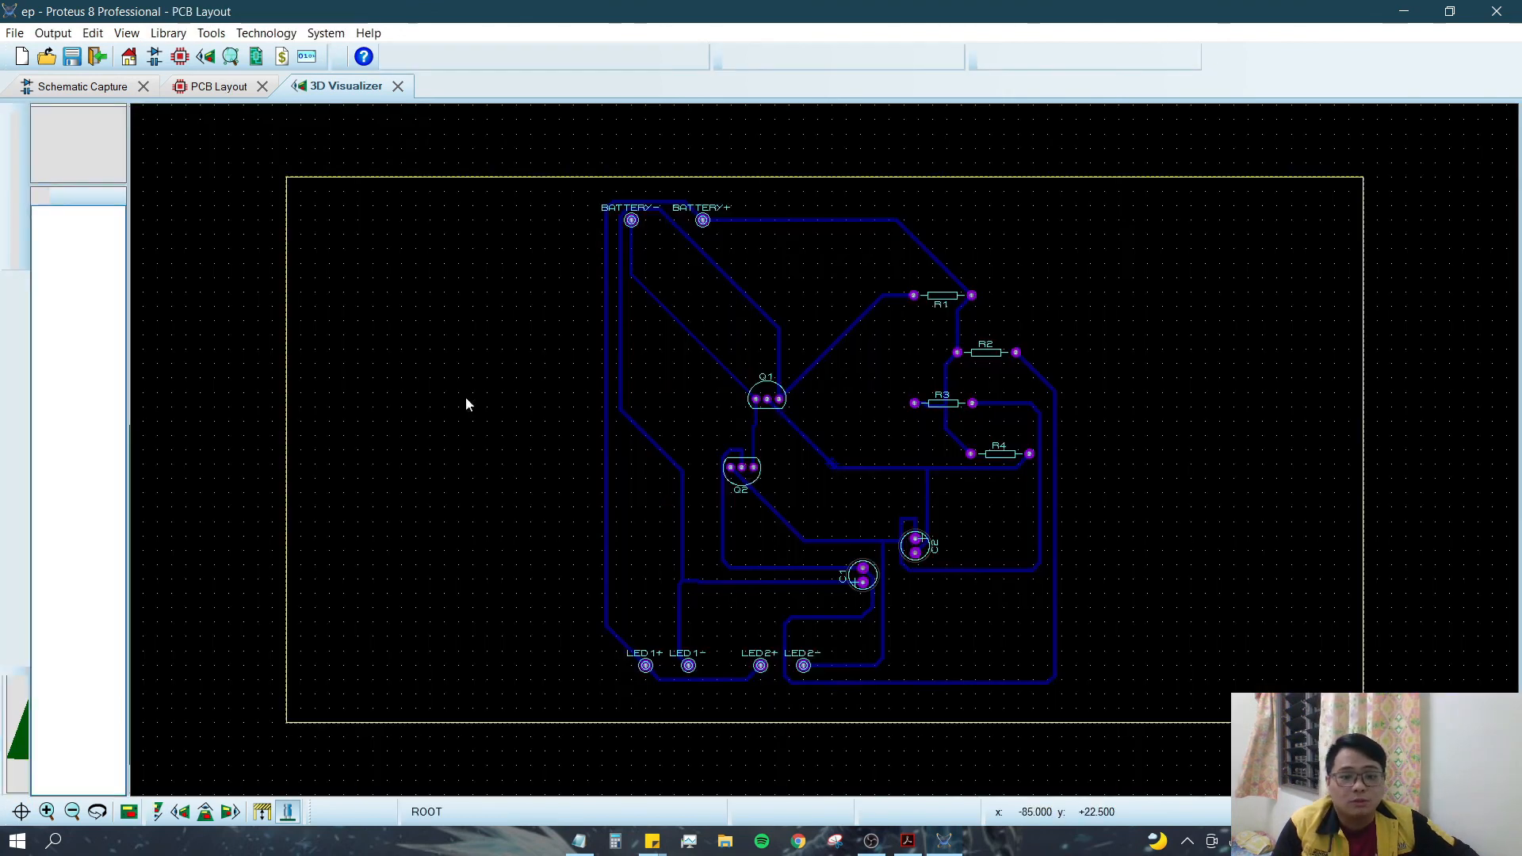
left_click(1361, 396)
left_click_drag(1365, 452, 1087, 454)
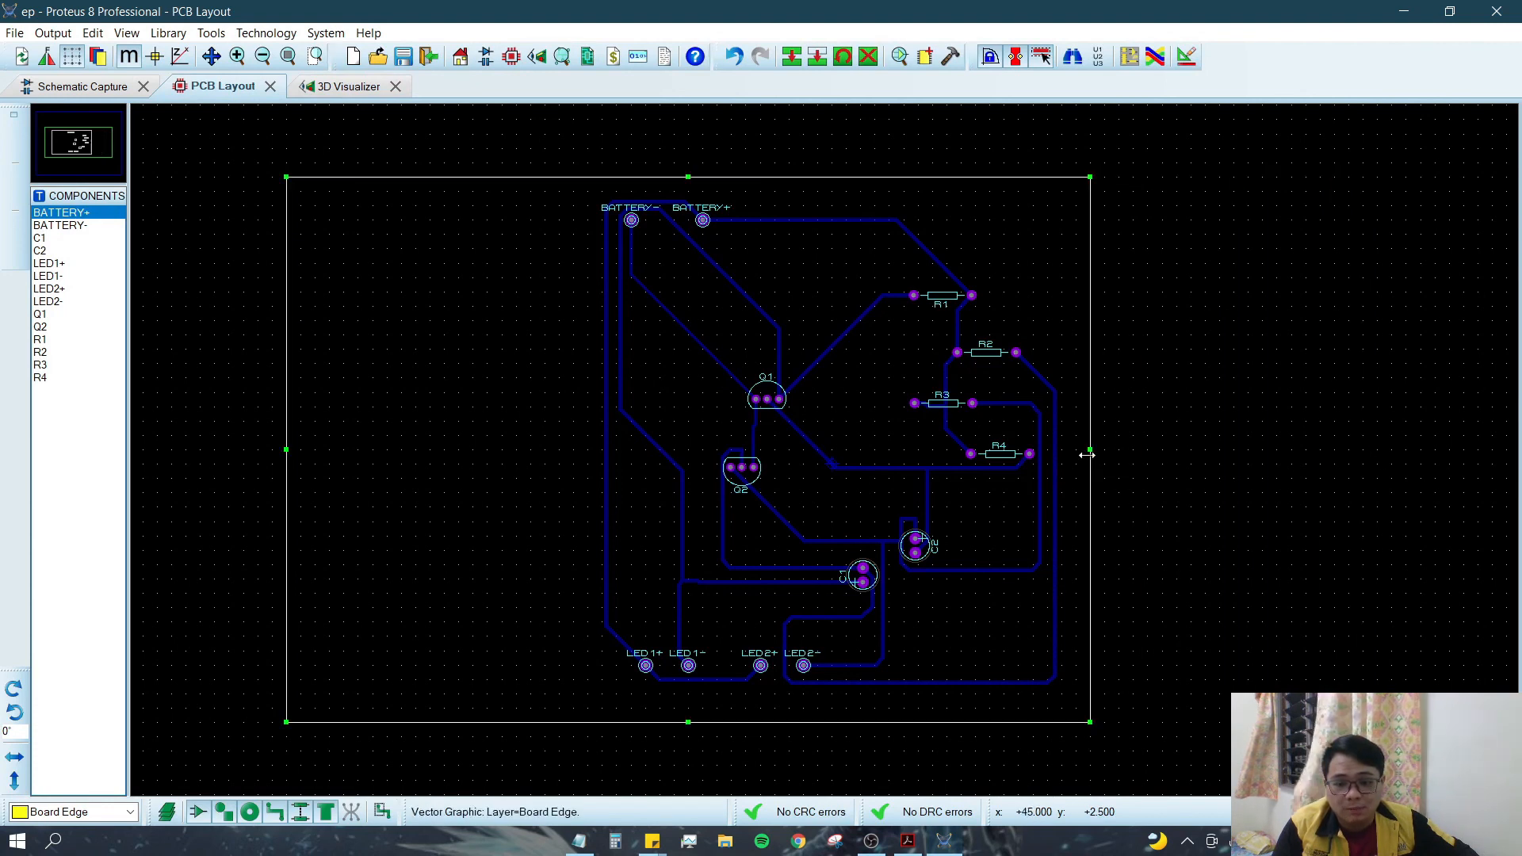
left_click_drag(286, 450, 560, 449)
left_click(344, 88)
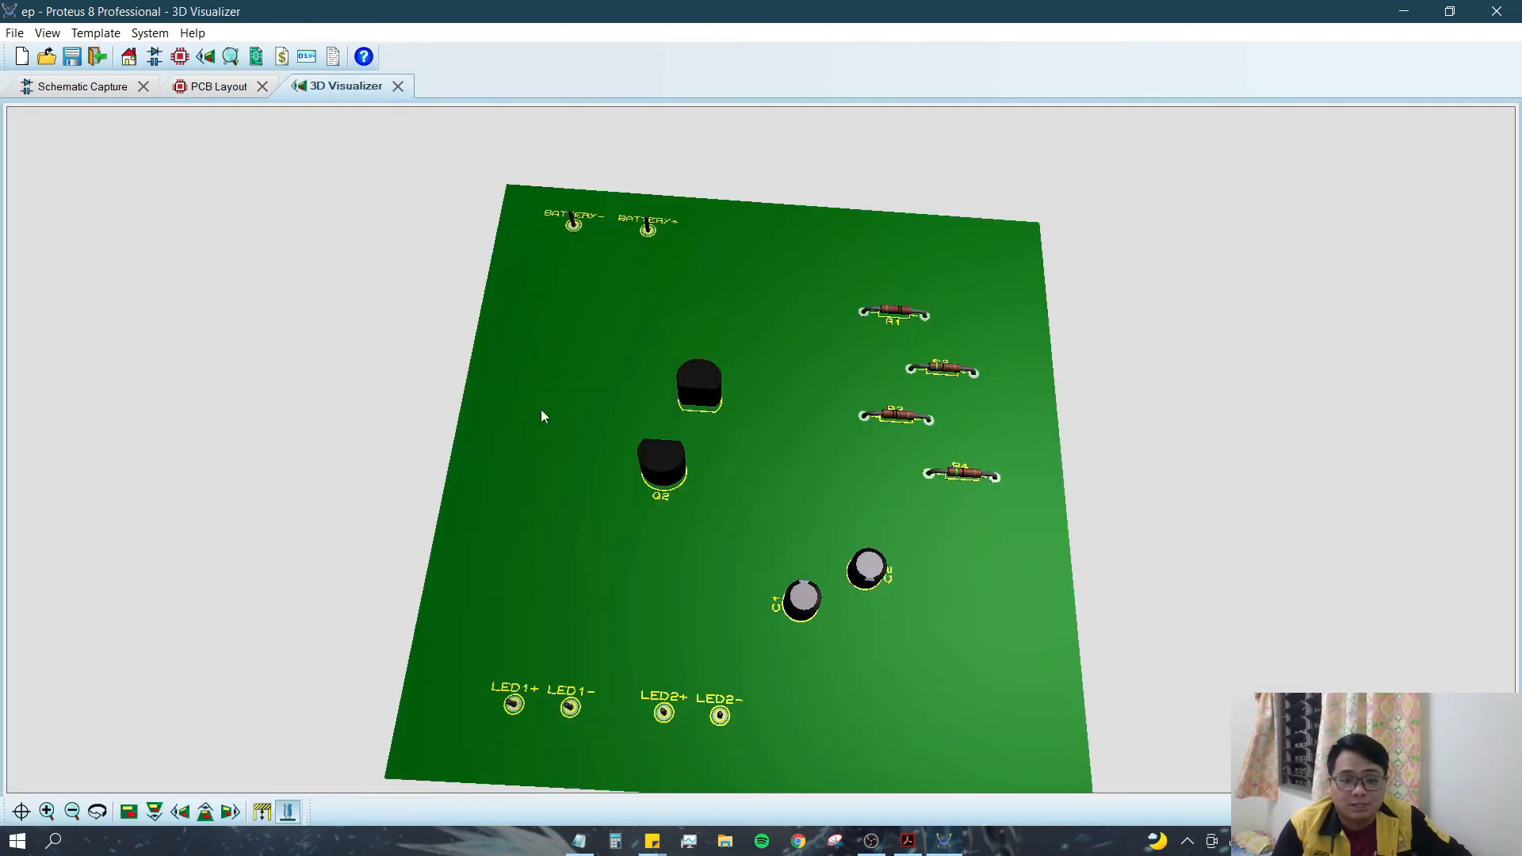
- Export the PCB layout as an Adobe PDF with Top Copper, Top Silk, Mech 1, Top Resist and Bottom Resist excluded, keeping the Board Edge layer
left_click(202, 89)
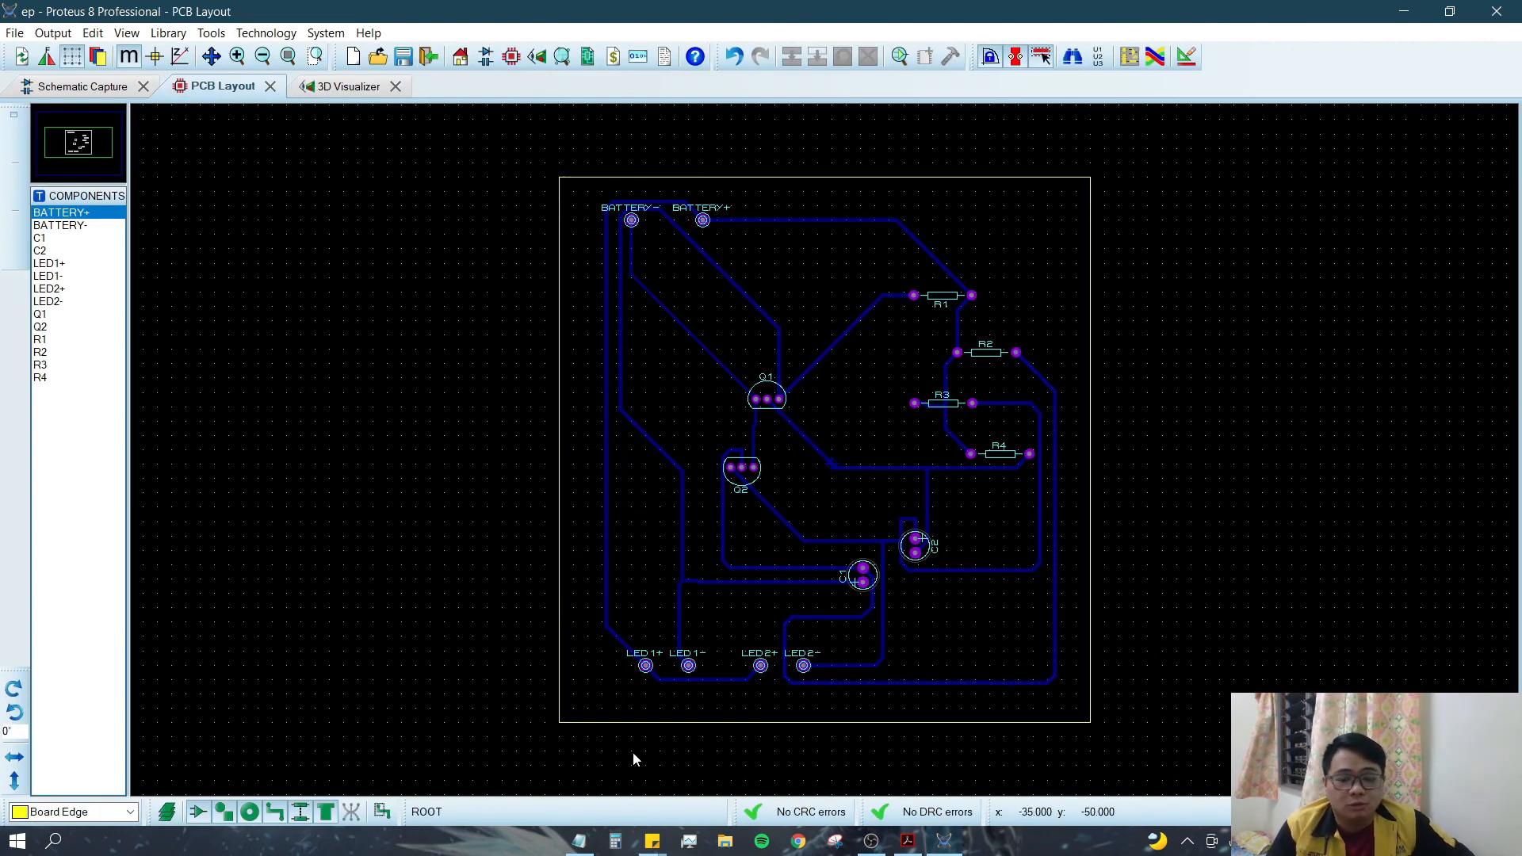
left_click(53, 32)
mouse_move(103, 173)
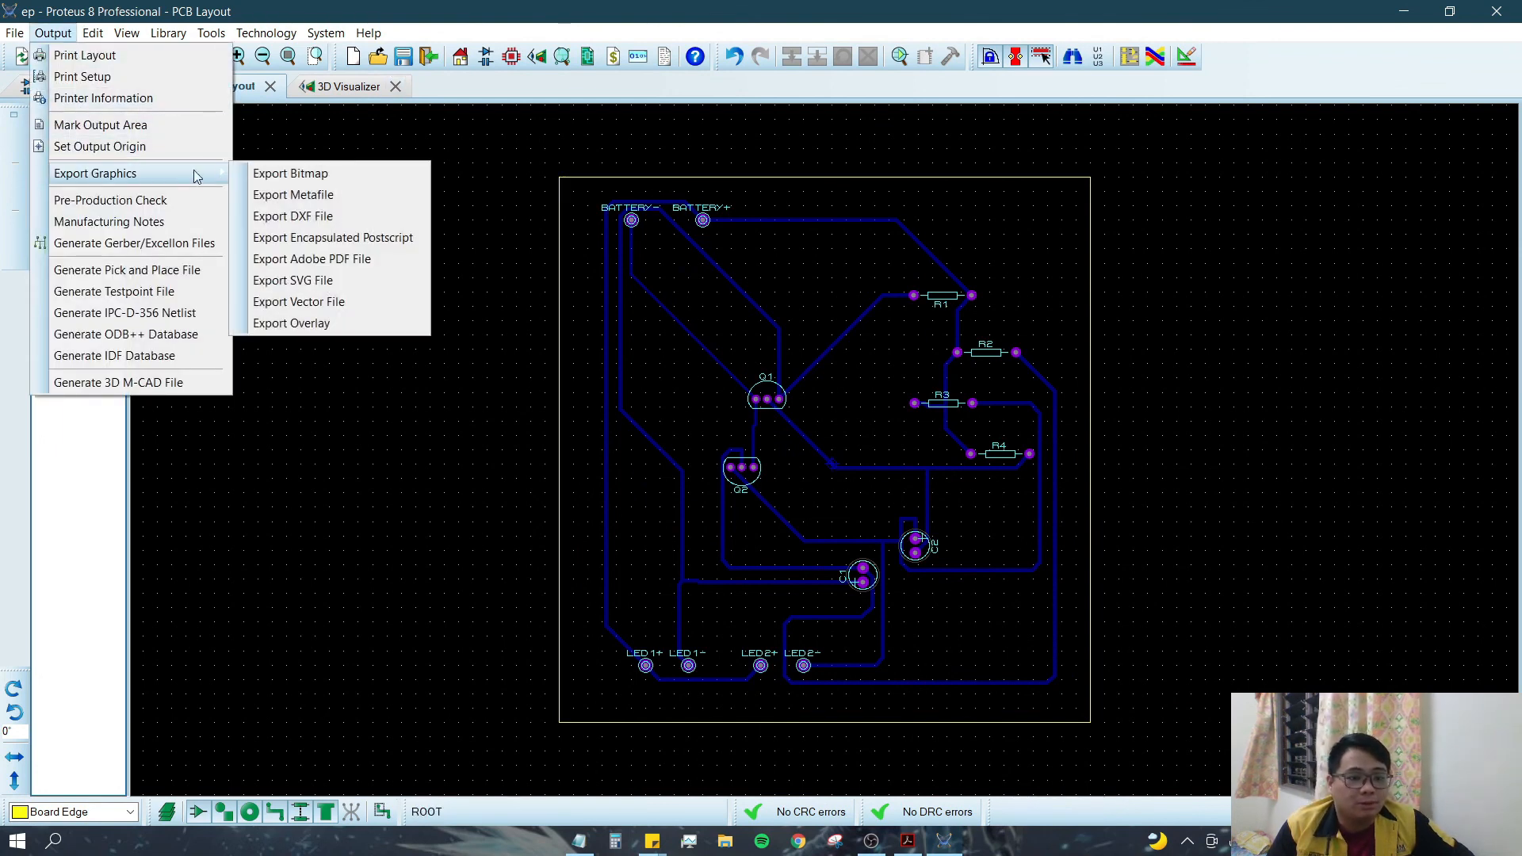
left_click(311, 260)
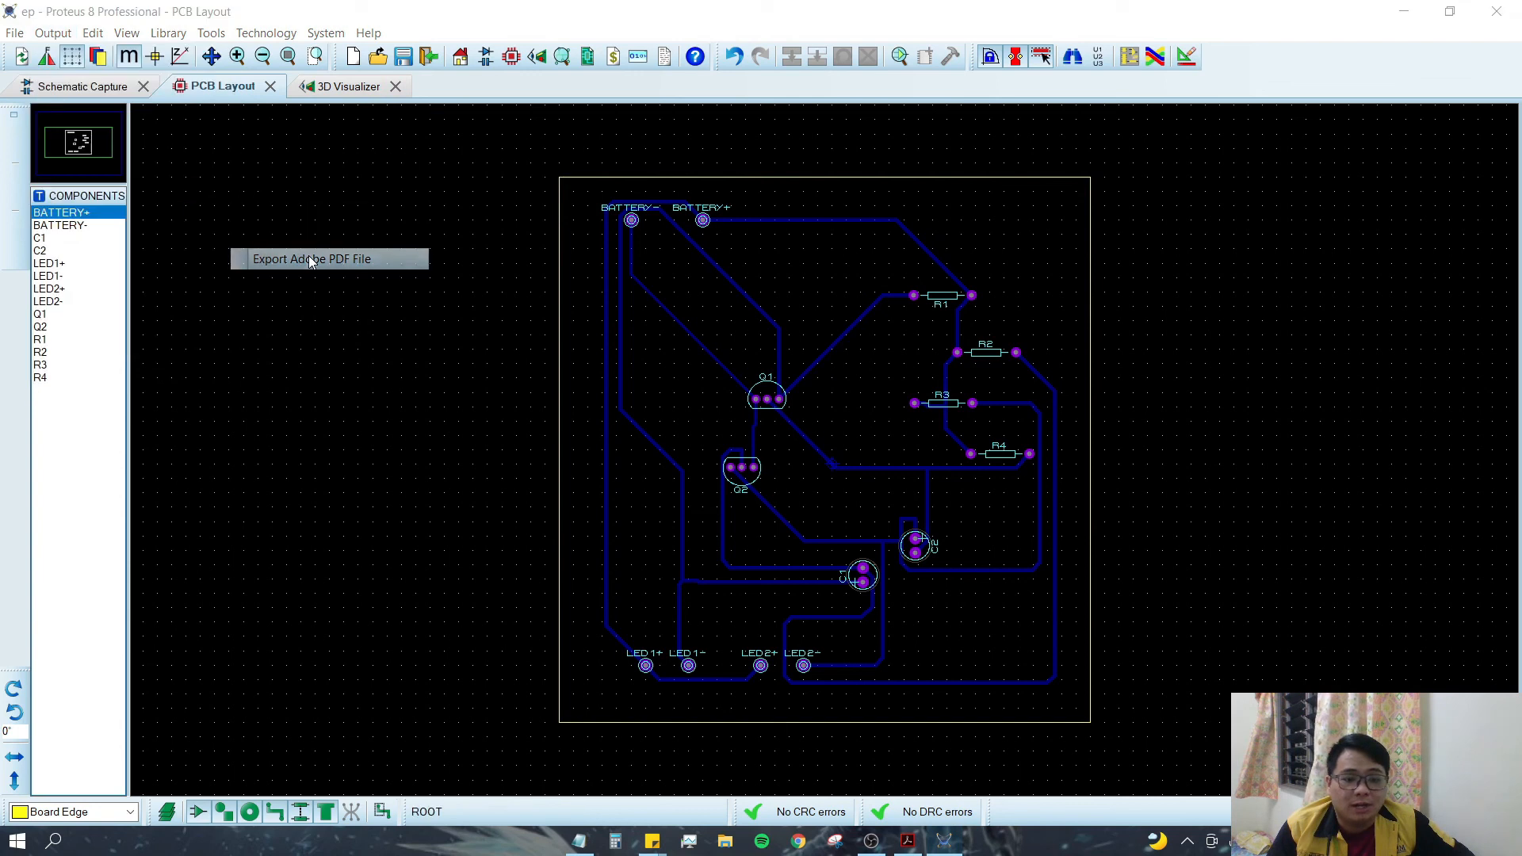
left_click(427, 372)
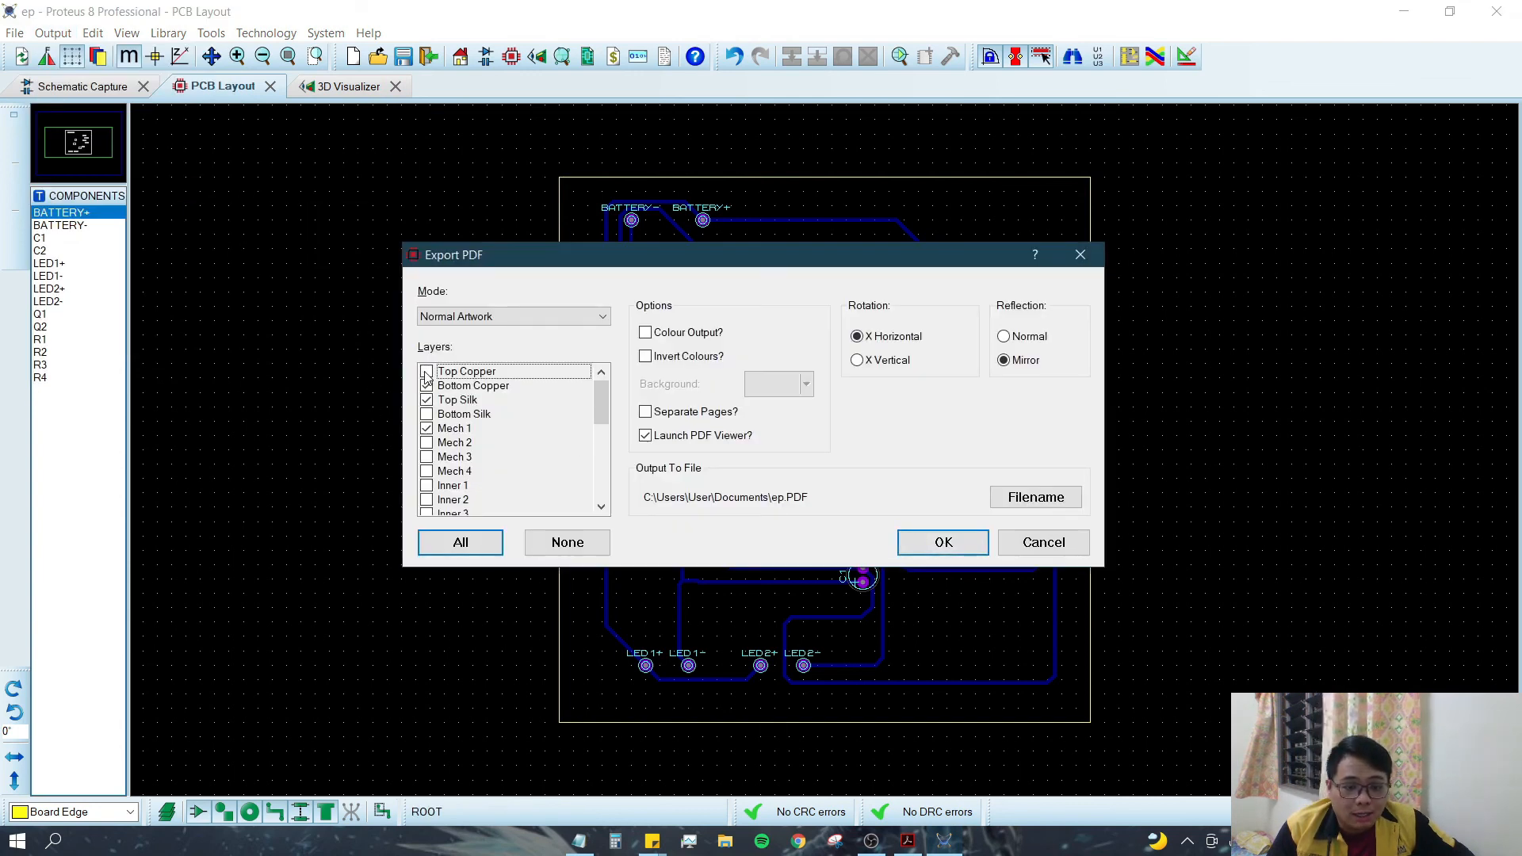
left_click(429, 403)
left_click(428, 432)
left_click_drag(600, 399, 600, 485)
left_click(428, 444)
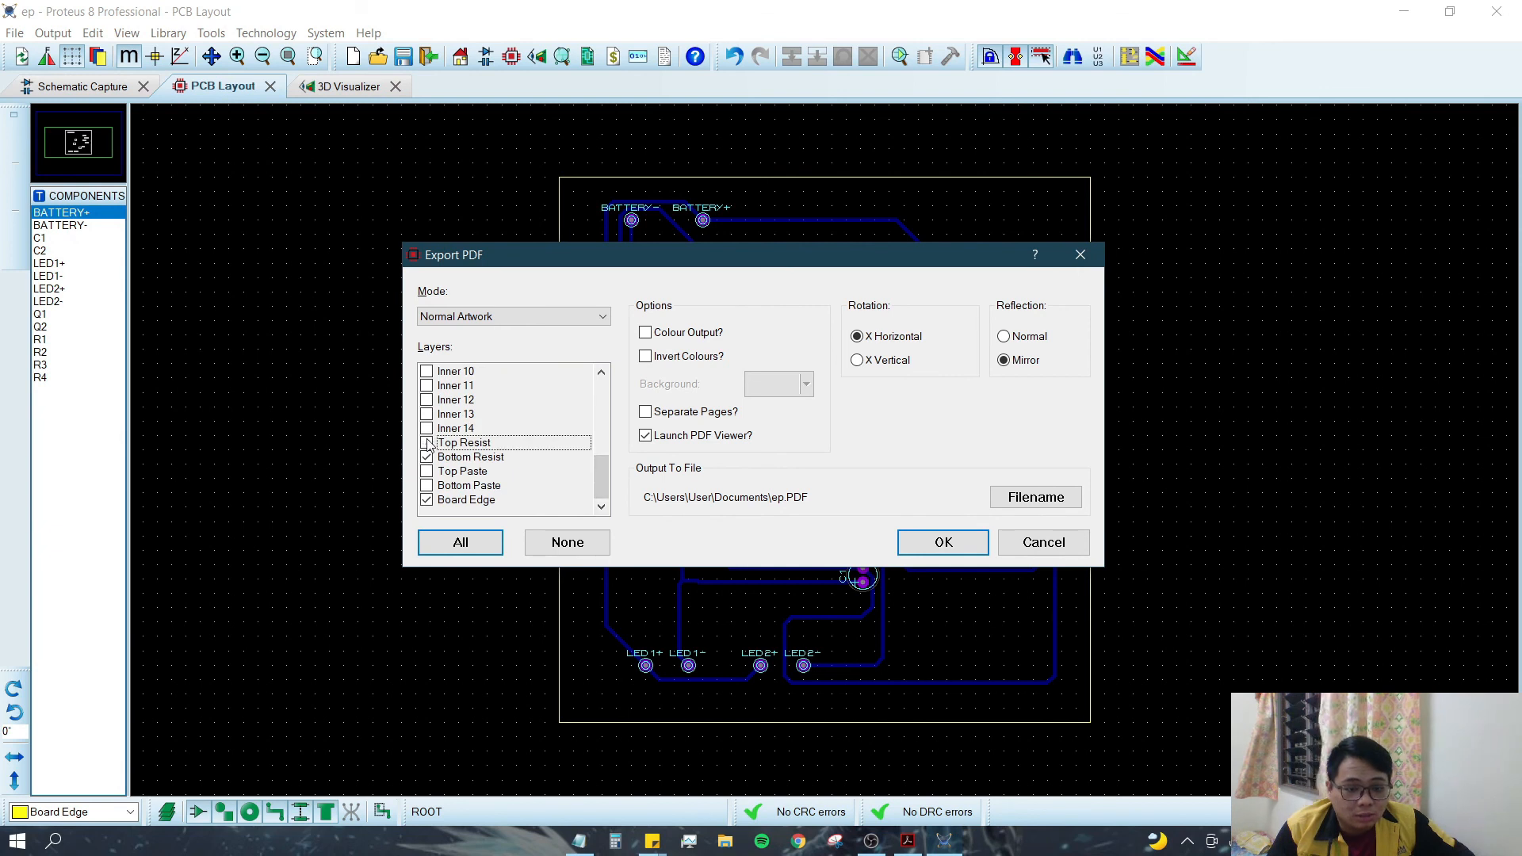
left_click(427, 458)
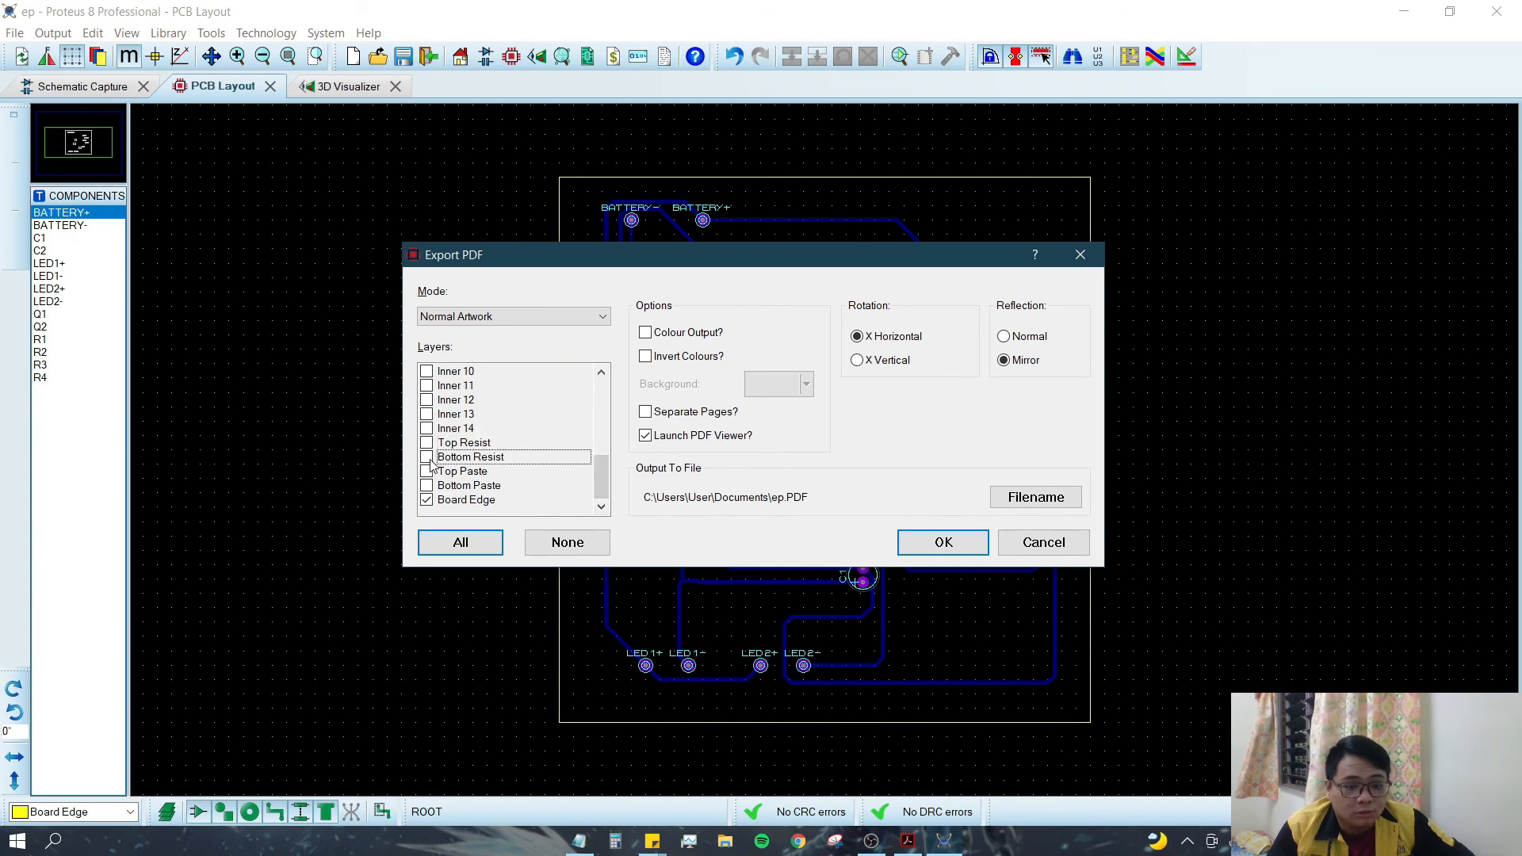
left_click(948, 542)
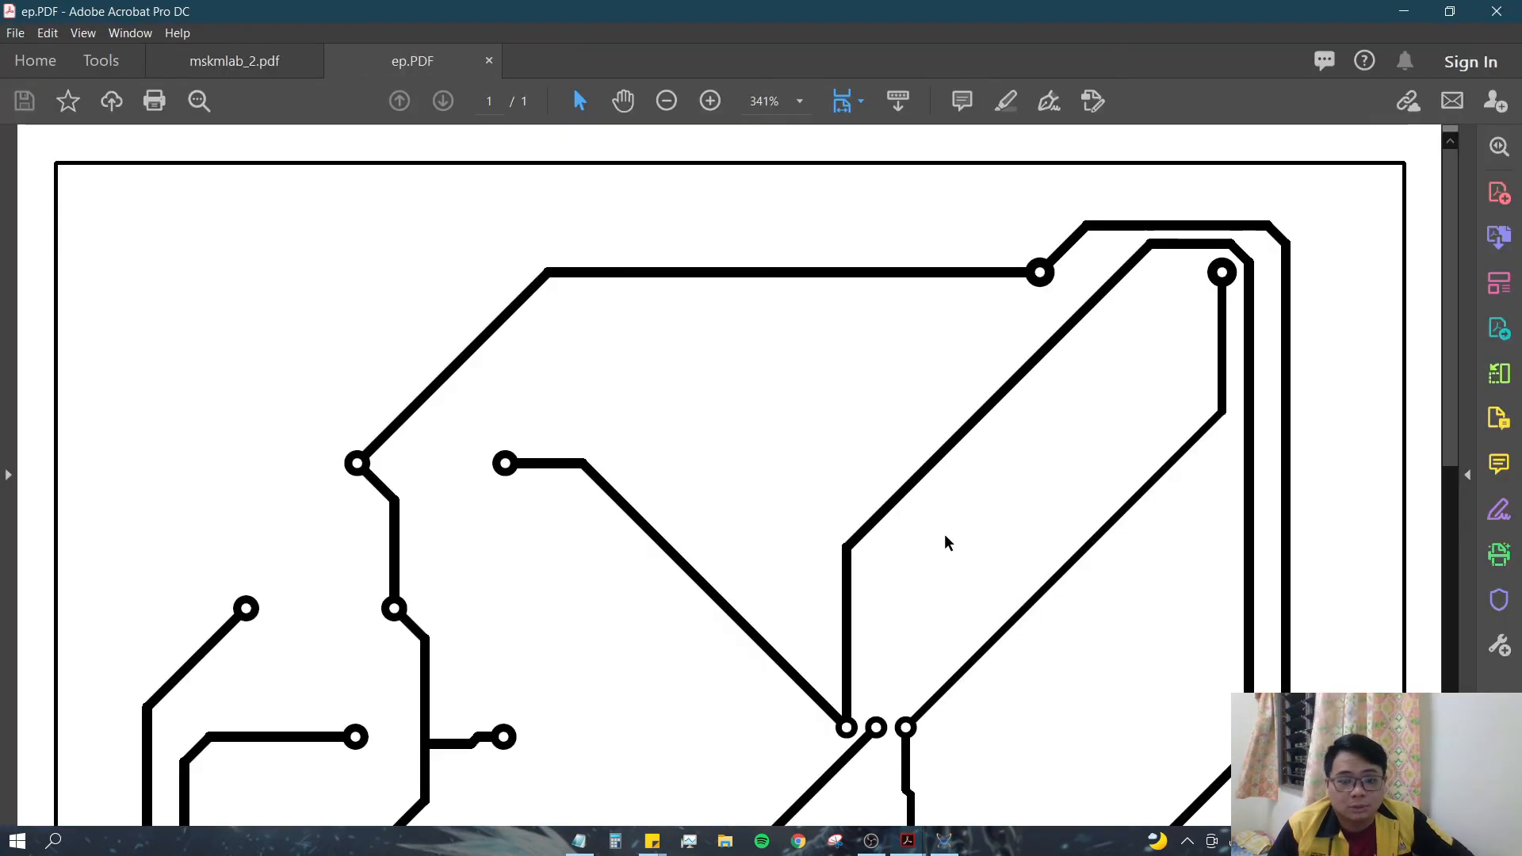
- Examine the exported track artwork in ep.PDF and fit the whole page in view
scroll(951, 544, "down", 5)
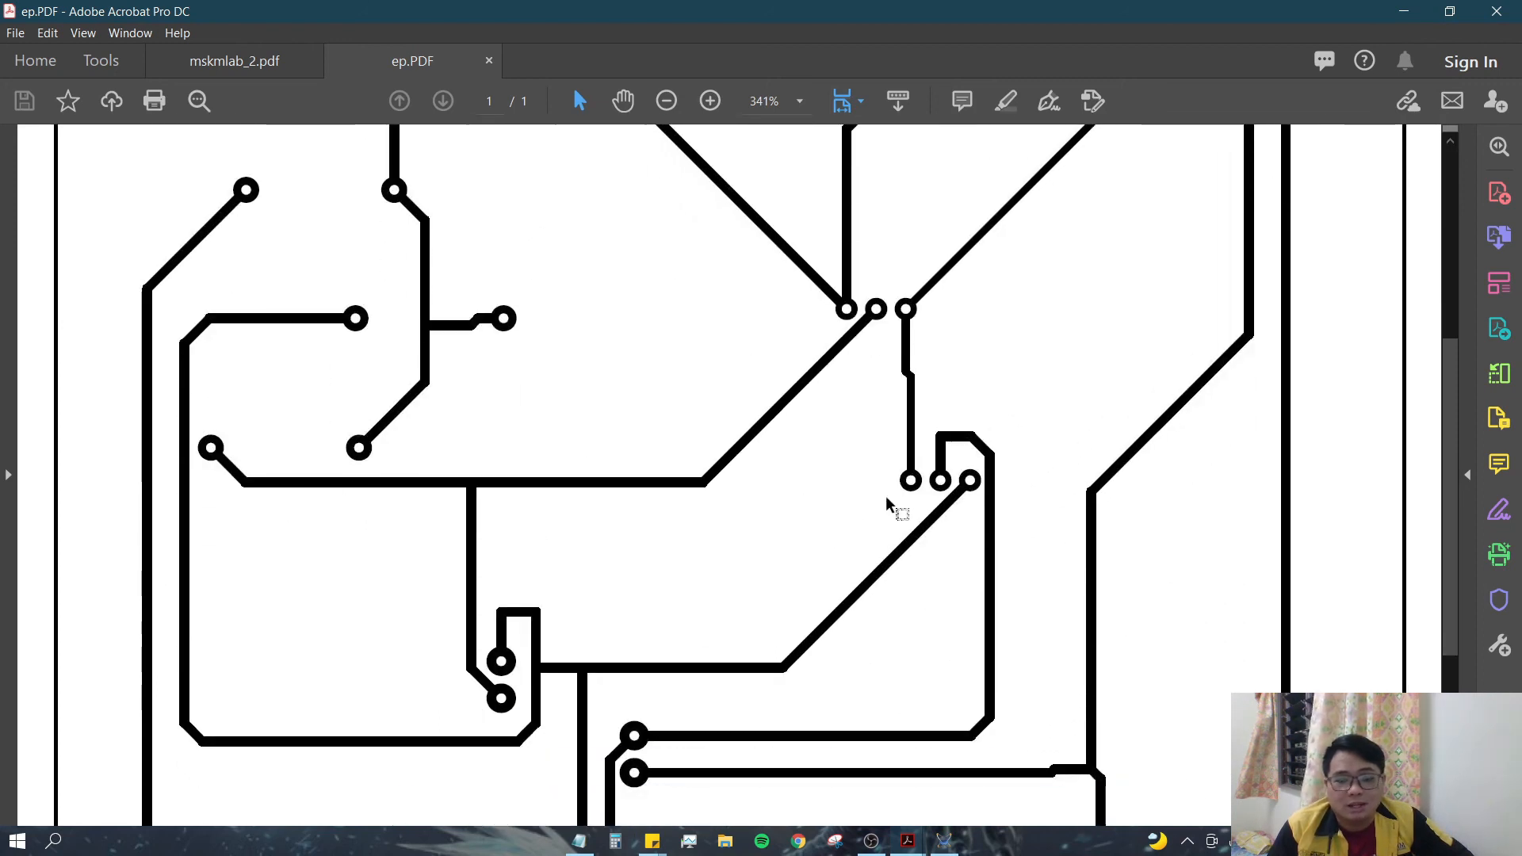
scroll(1196, 504, "down", 2)
left_click(670, 103)
left_click(842, 100)
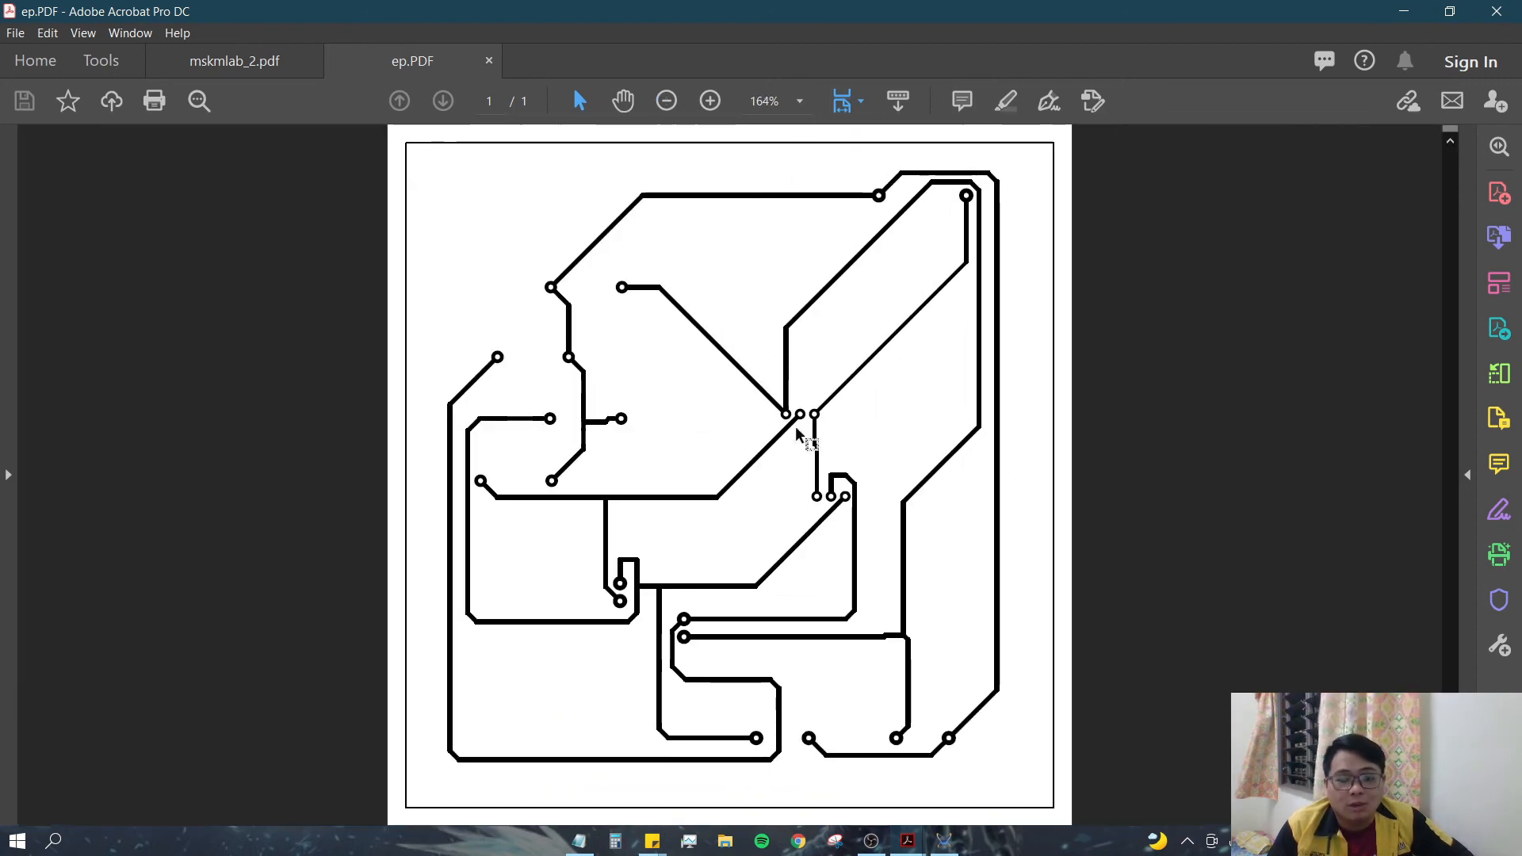